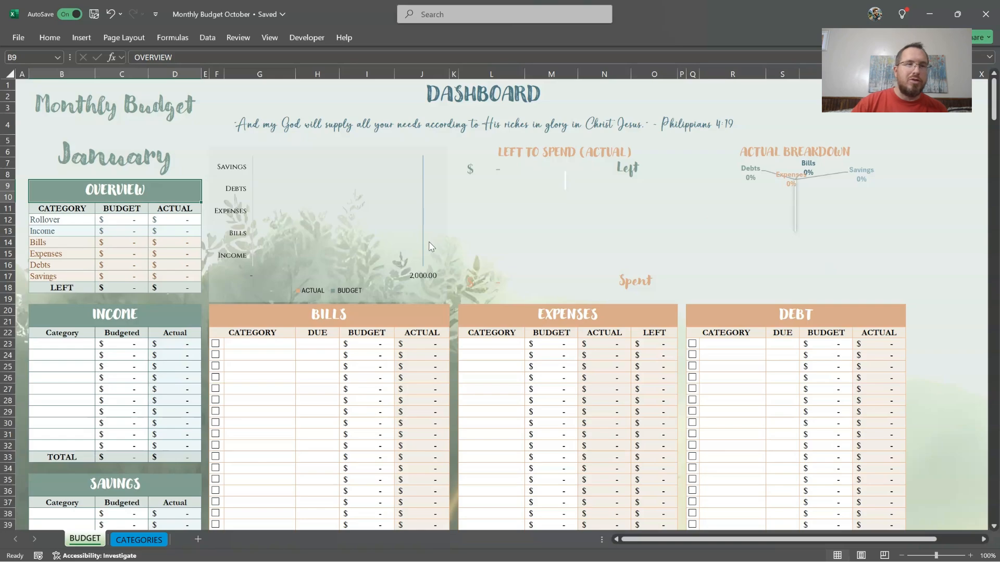
pyautogui.click(23, 39)
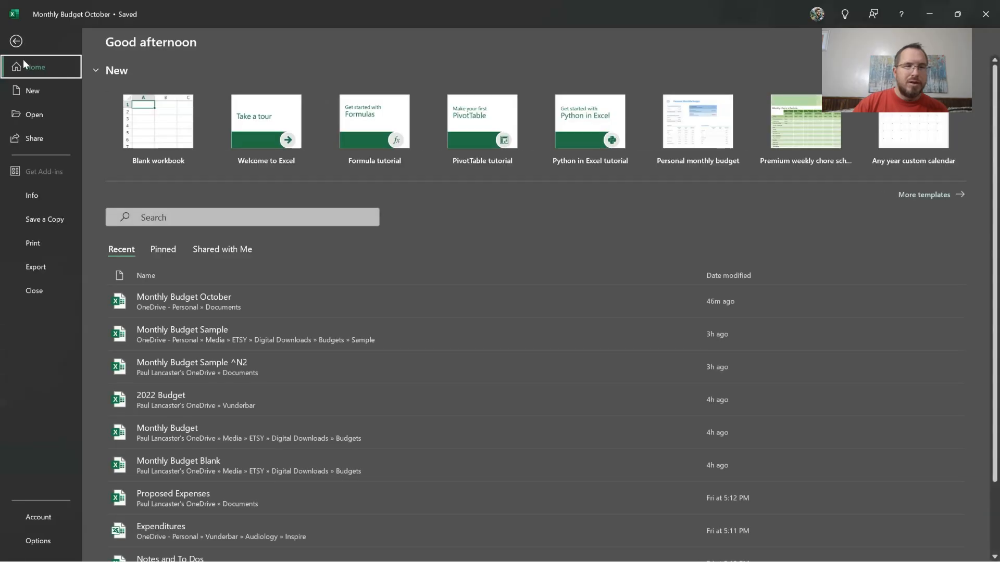
pyautogui.click(46, 219)
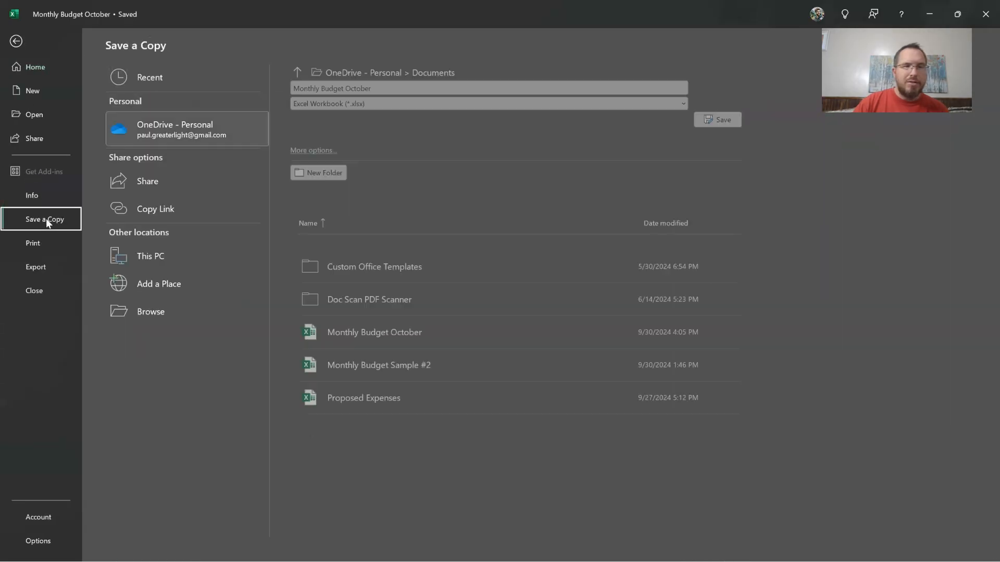
pyautogui.click(158, 311)
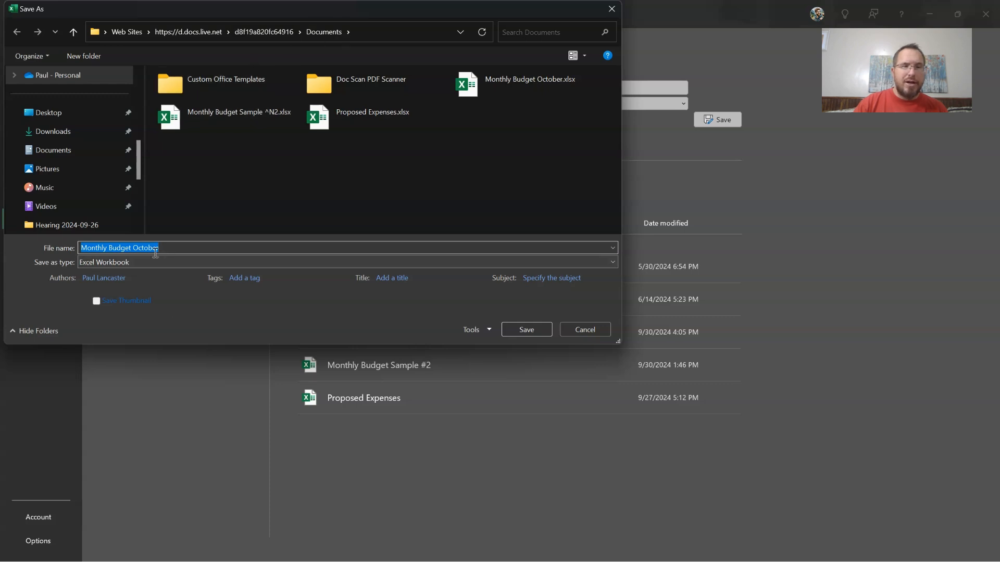
pyautogui.click(518, 328)
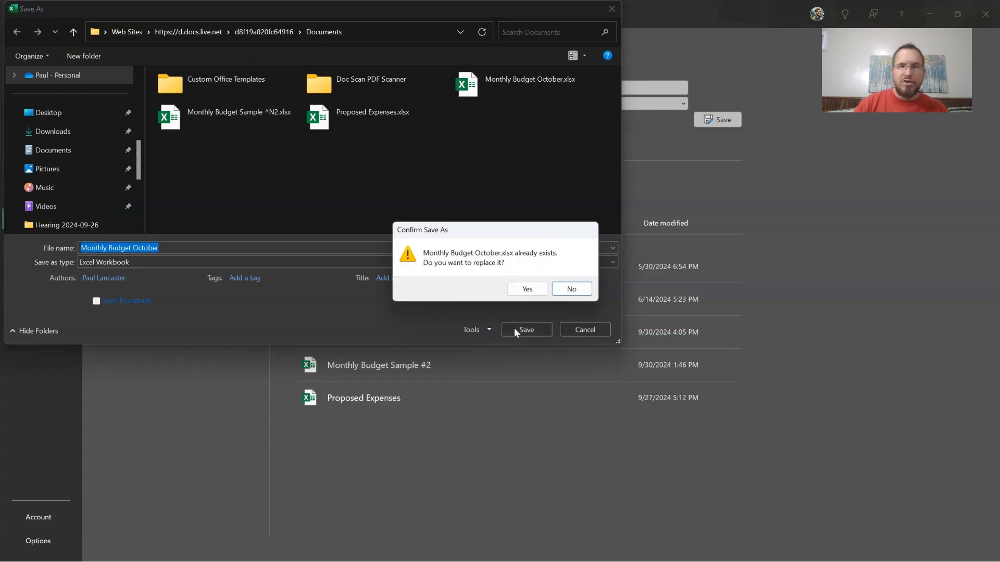
pyautogui.click(572, 289)
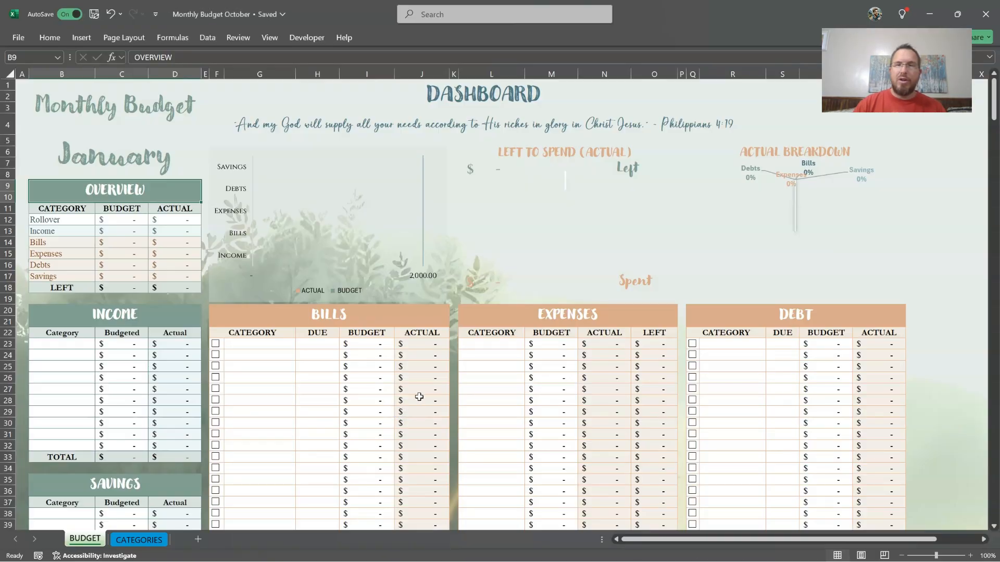
# - Change the month title above the Overview table to October
pyautogui.click(147, 164)
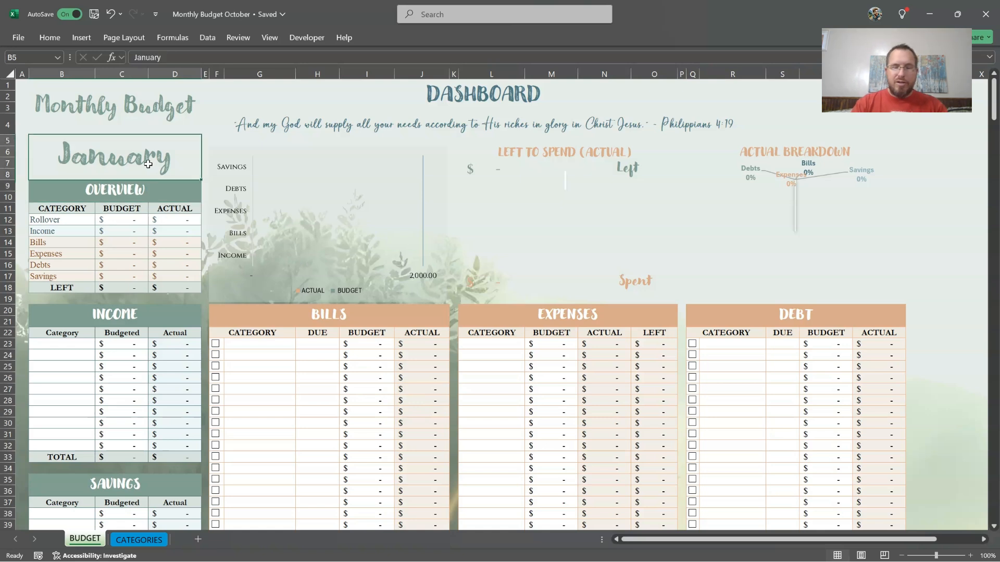
pyautogui.doubleClick(148, 164)
pyautogui.press('BackSpace')
pyautogui.press('BackSpace')
pyautogui.press('BackSpace')
pyautogui.press('BackSpace')
pyautogui.press('BackSpace')
pyautogui.press('BackSpace')
pyautogui.press('BackSpace')
pyautogui.write('October')
pyautogui.press('Return')
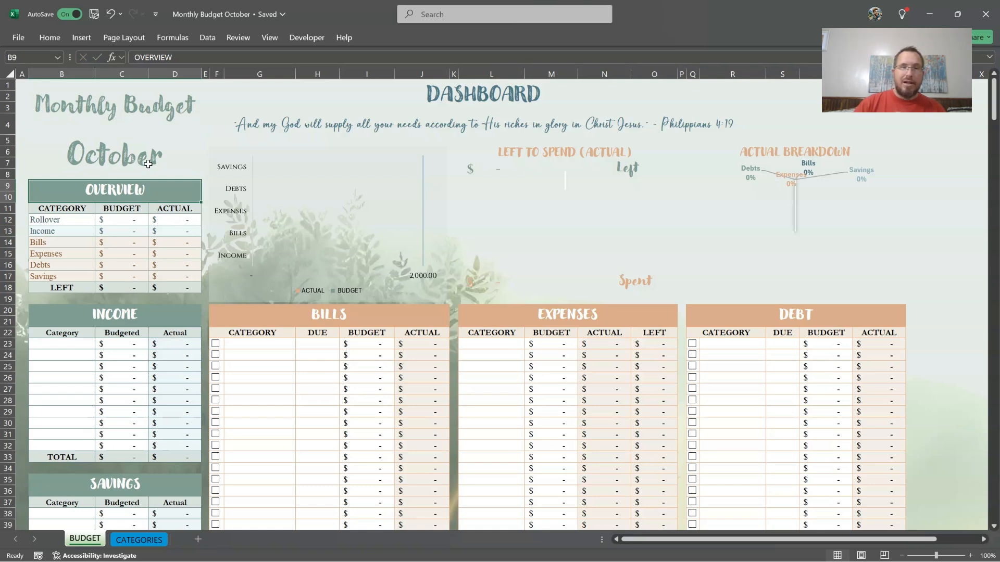
pyautogui.click(148, 163)
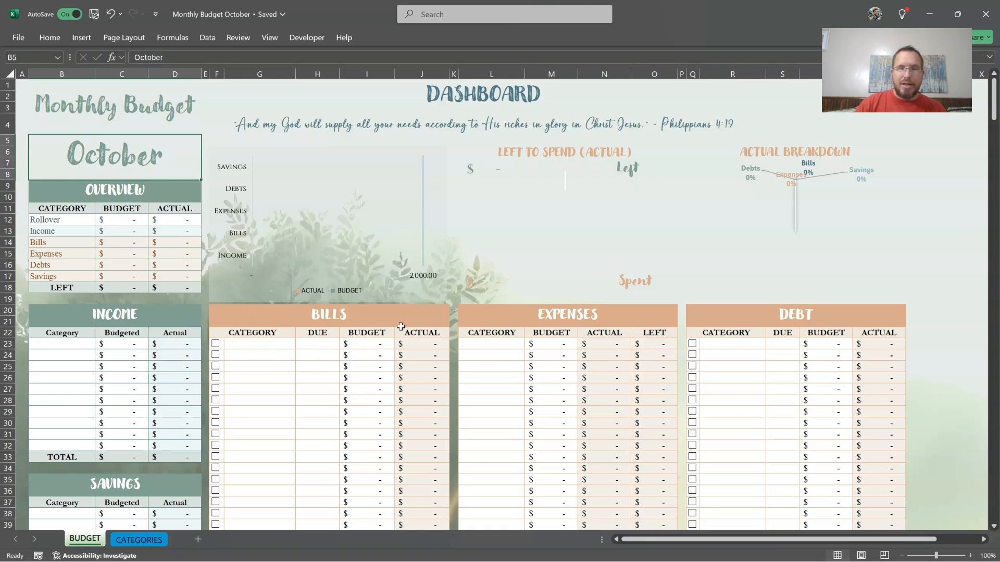
# - Try to edit the protected Actual amount in the second row of the Bills table
pyautogui.click(416, 355)
pyautogui.doubleClick(419, 359)
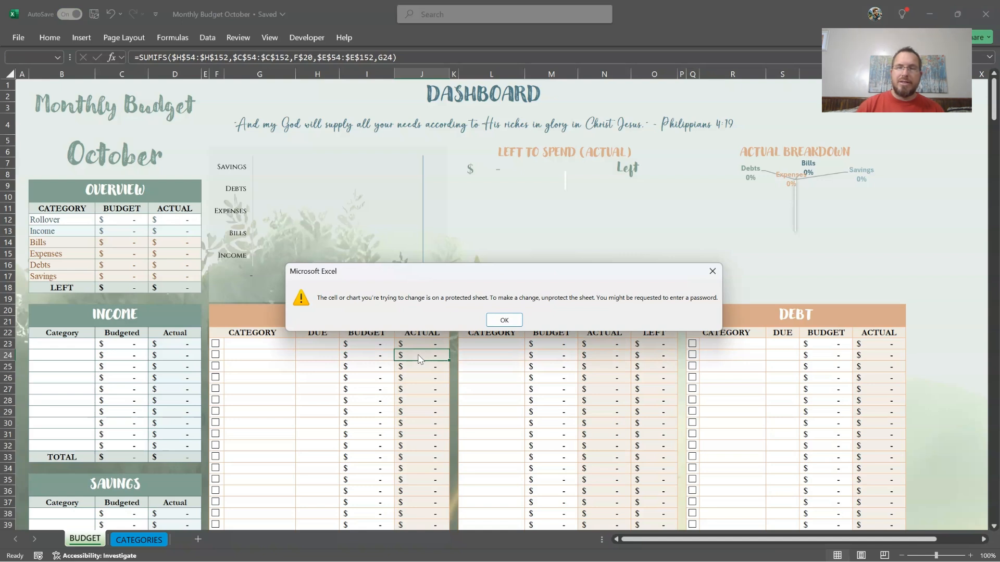
pyautogui.click(503, 320)
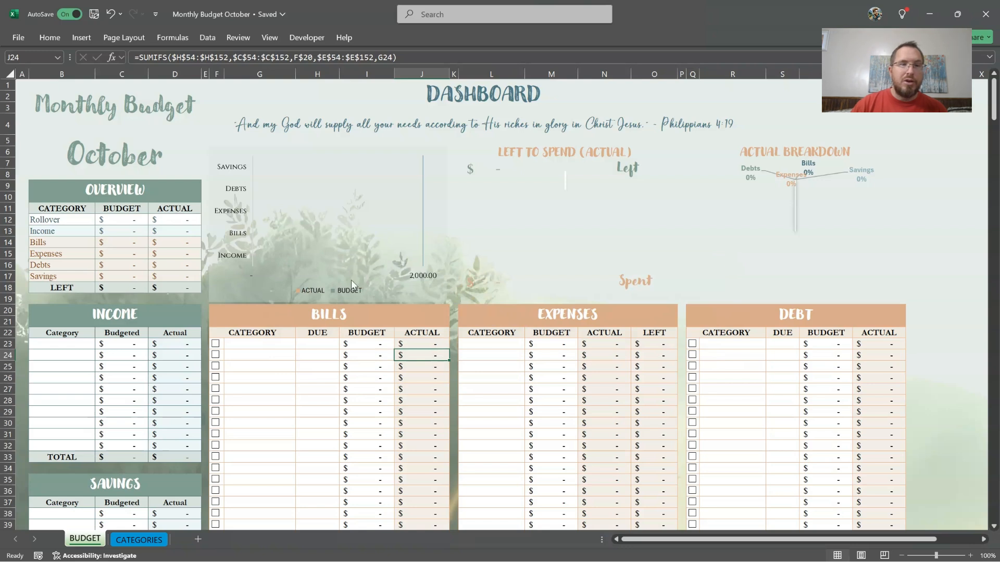
# - Look over the budget sheet from the dashboard and category tables down to the Registry
pyautogui.click(162, 162)
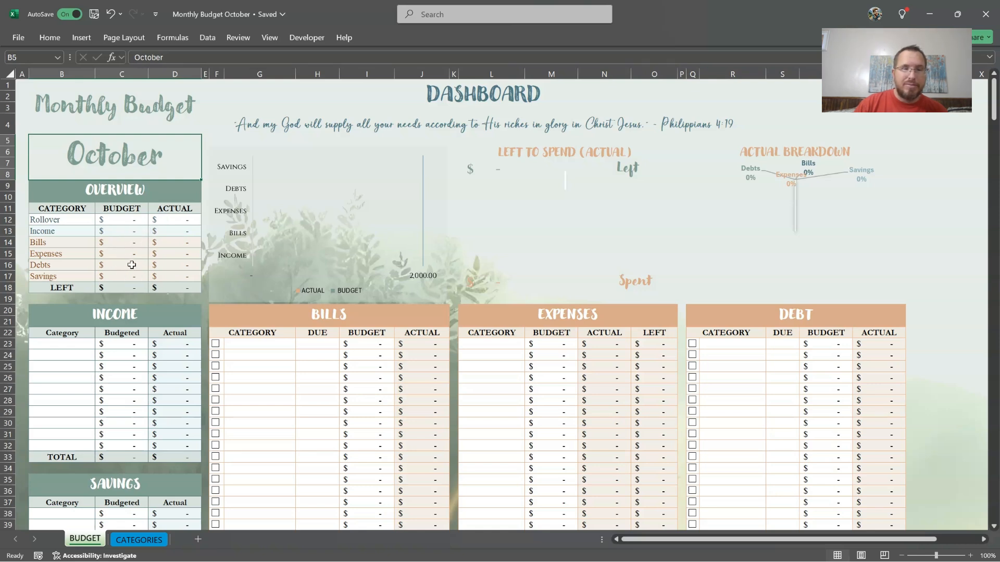
pyautogui.scroll(-1, 392, 212)
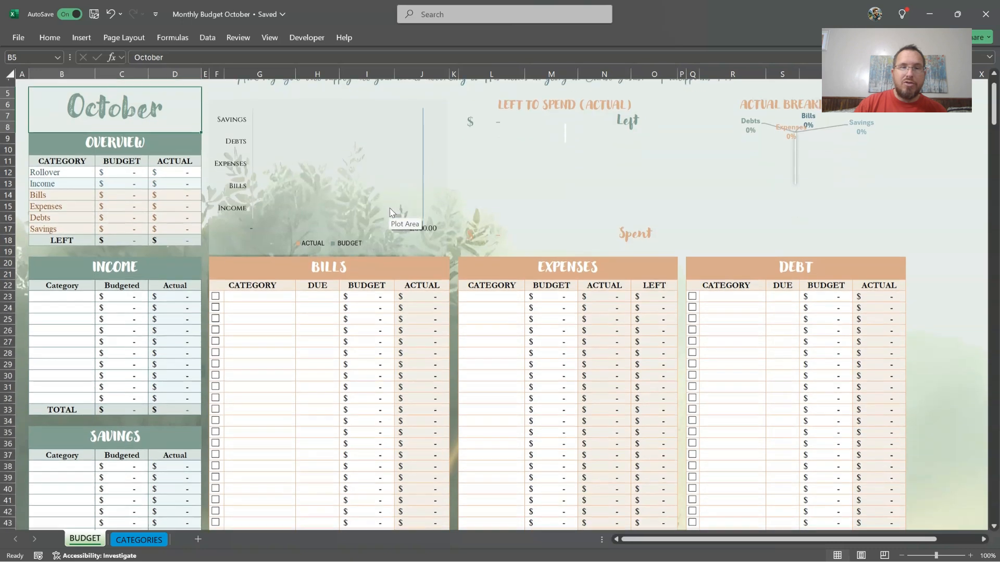
pyautogui.scroll(-3, 392, 212)
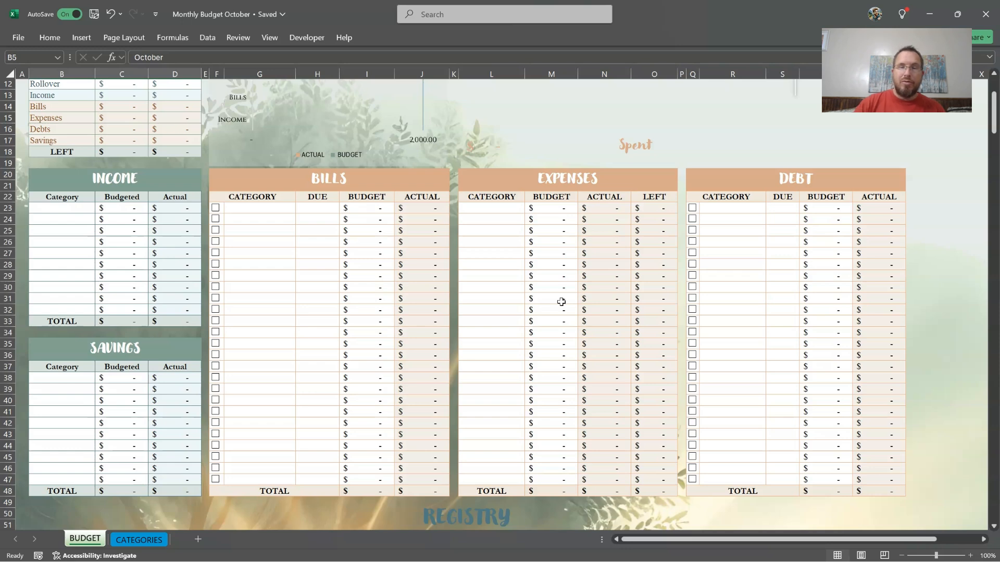
pyautogui.scroll(-10, 489, 307)
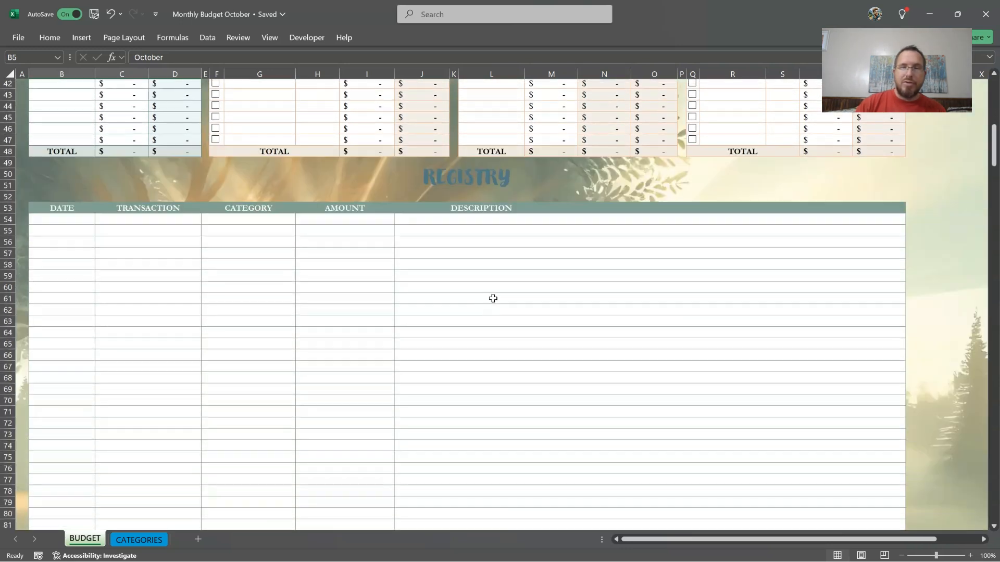
pyautogui.scroll(-2, 493, 298)
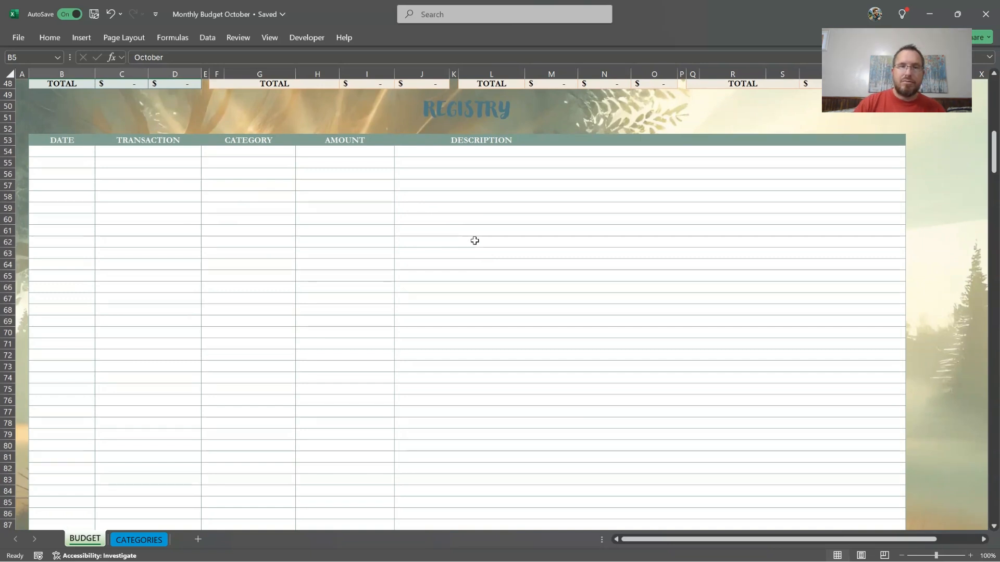
pyautogui.scroll(7, 475, 237)
pyautogui.scroll(9, 476, 236)
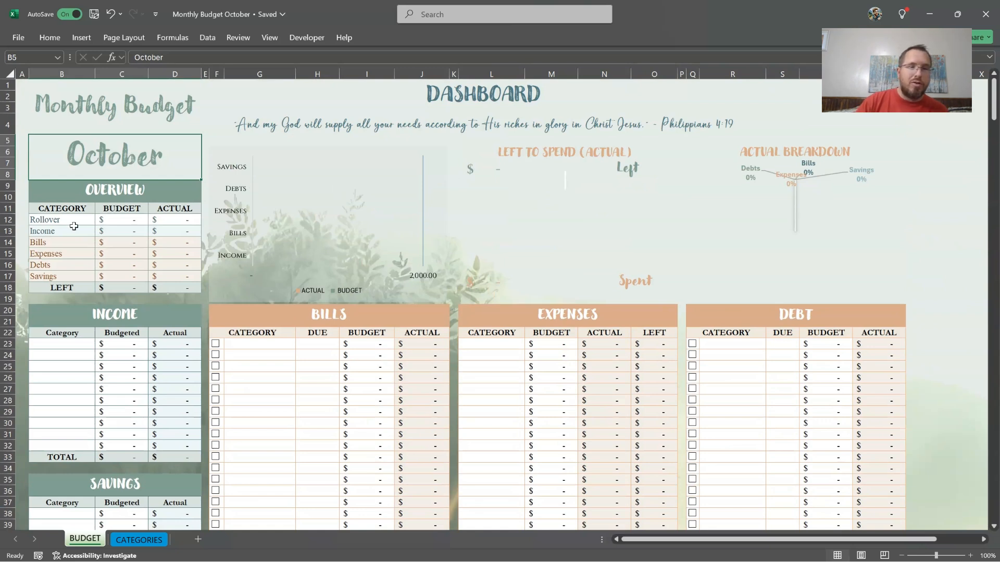
# - Set the Rollover budget amount in the Overview table to 300
pyautogui.click(111, 219)
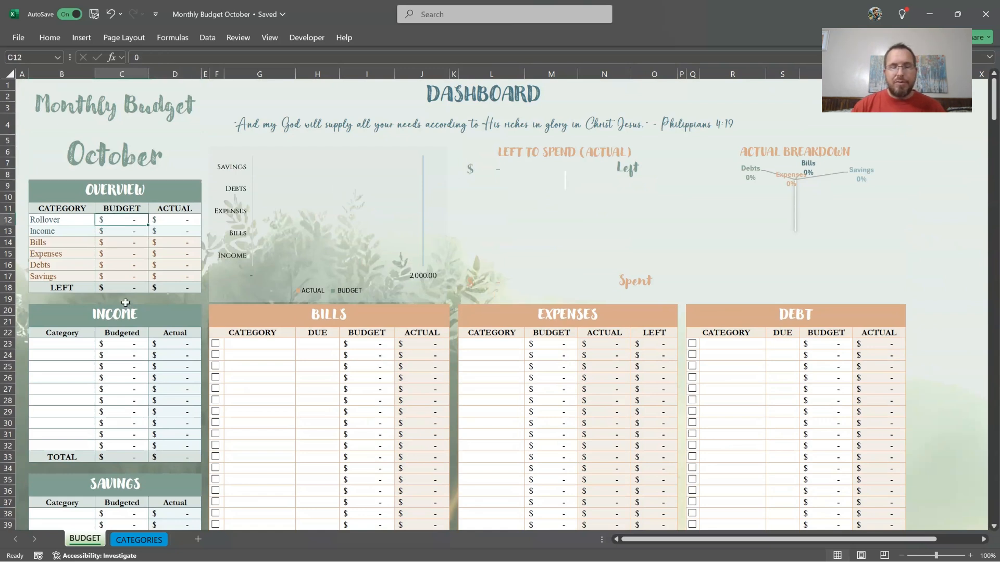
pyautogui.write('300')
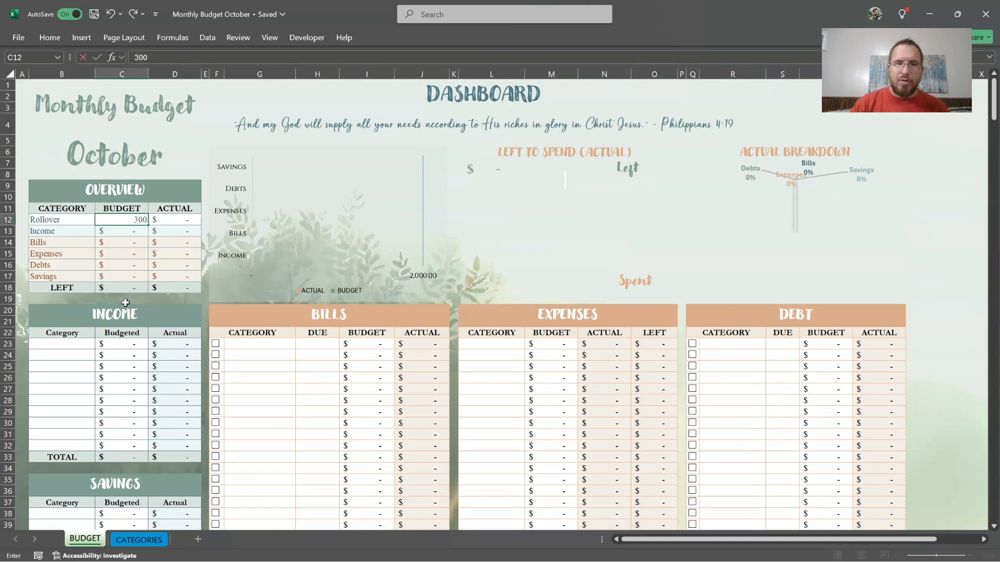
pyautogui.press('Return')
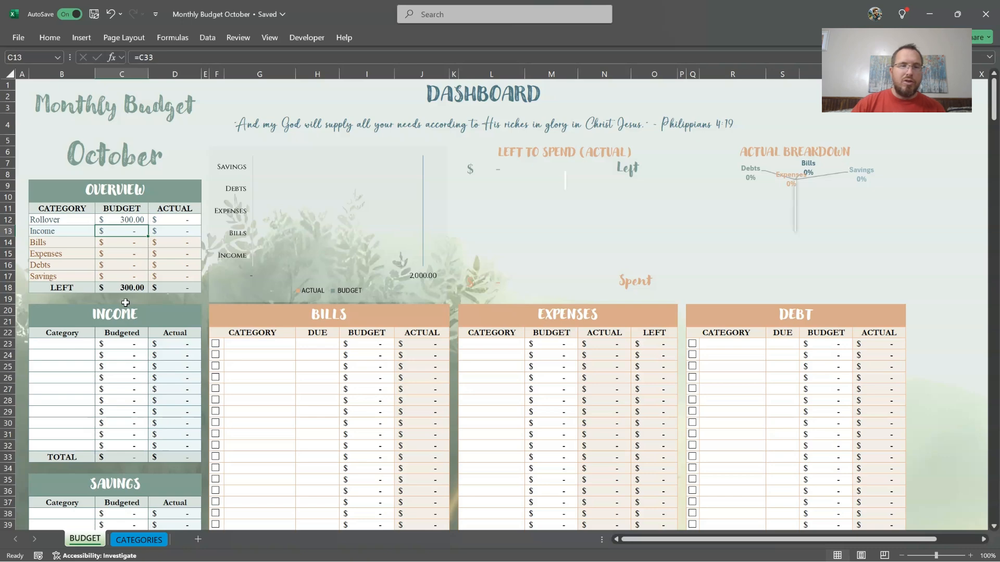
# - Try Paycheck #1 as the first category in the Income table and clear the cell again
pyautogui.scroll(-4, 131, 295)
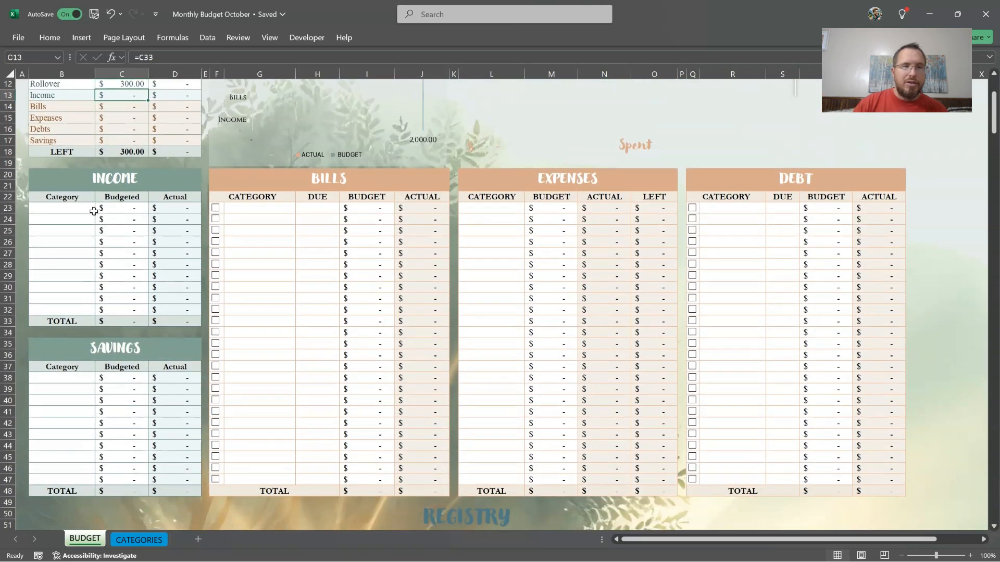
pyautogui.click(78, 209)
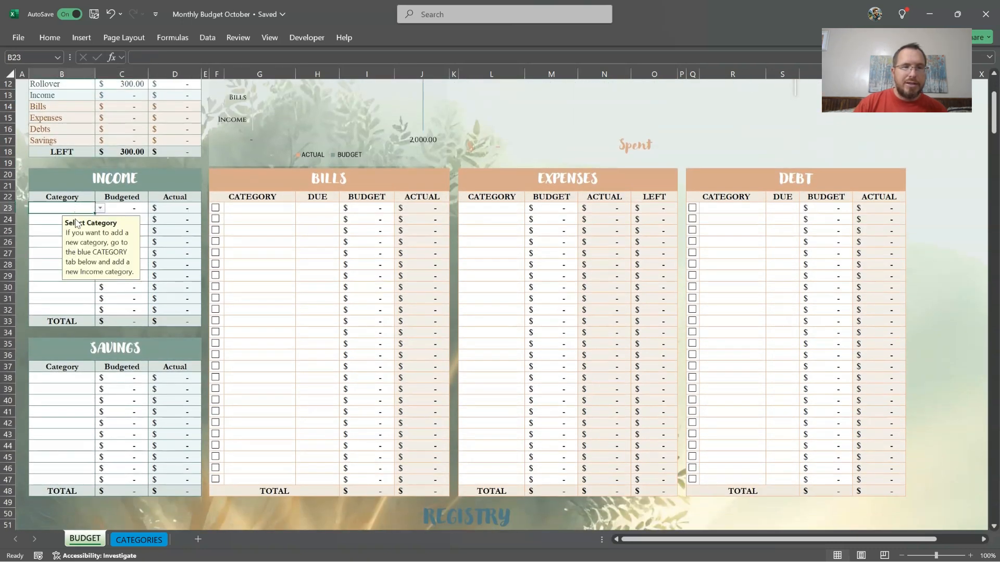
pyautogui.click(100, 210)
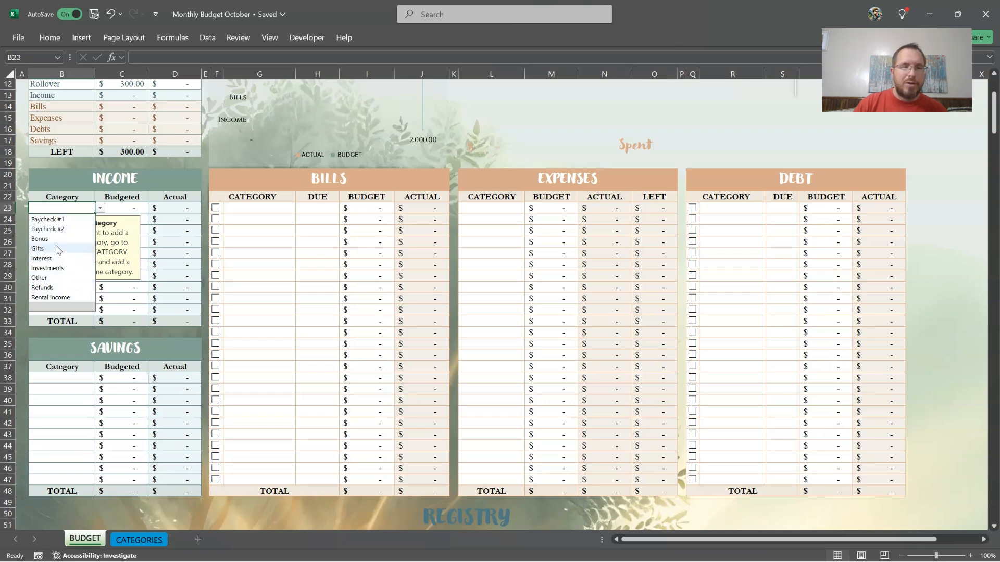
pyautogui.click(70, 220)
pyautogui.click(125, 207)
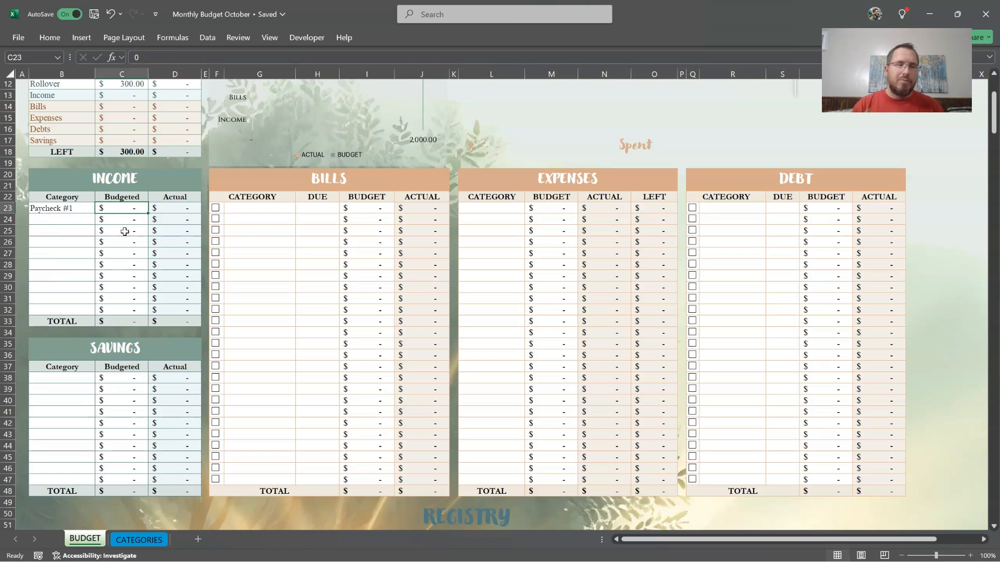
pyautogui.click(85, 210)
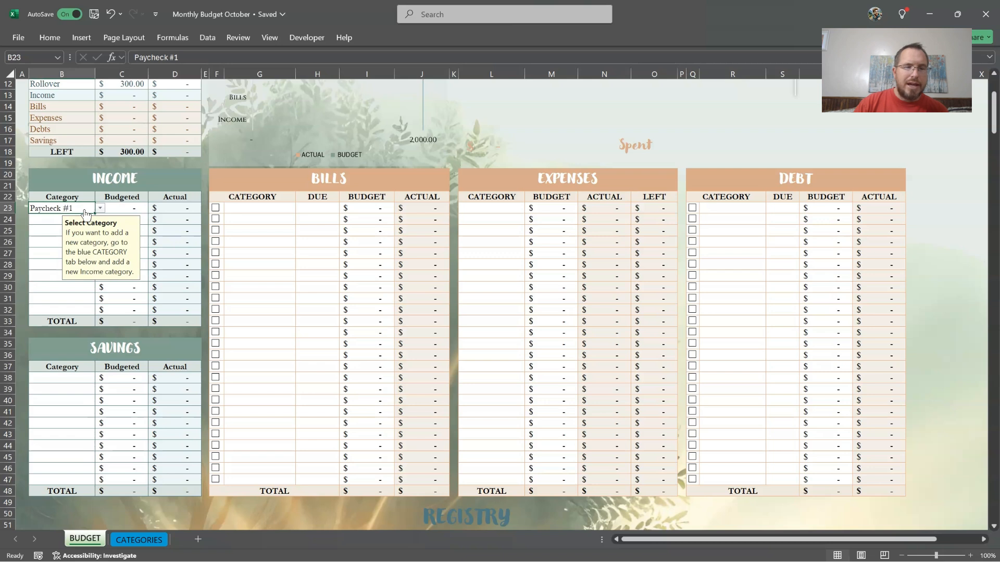
pyautogui.press('Delete')
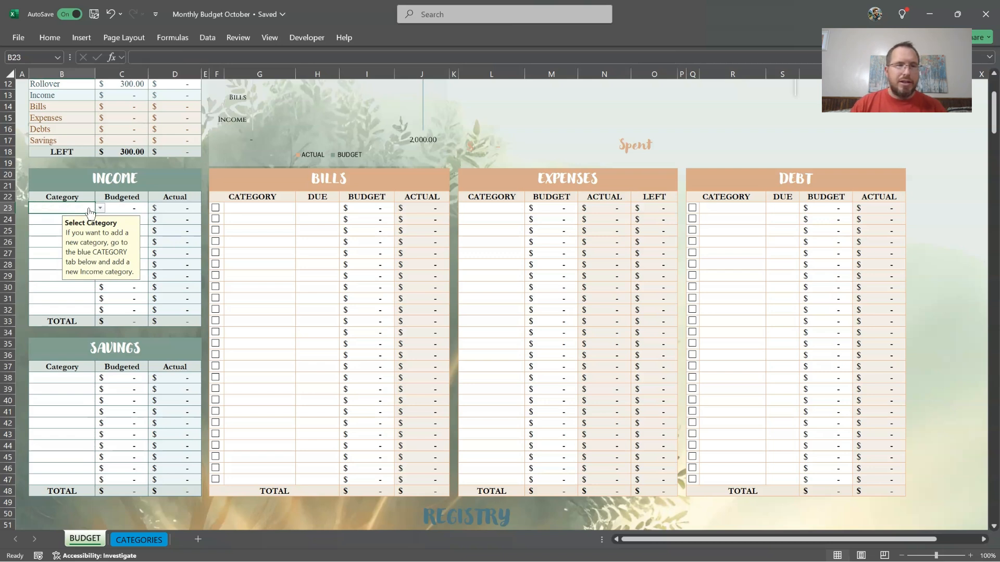
# - On the CATEGORIES sheet, rename income categories Paycheck #1 and Paycheck #2 to each earner's first name in possessive form plus "Income"
pyautogui.click(138, 540)
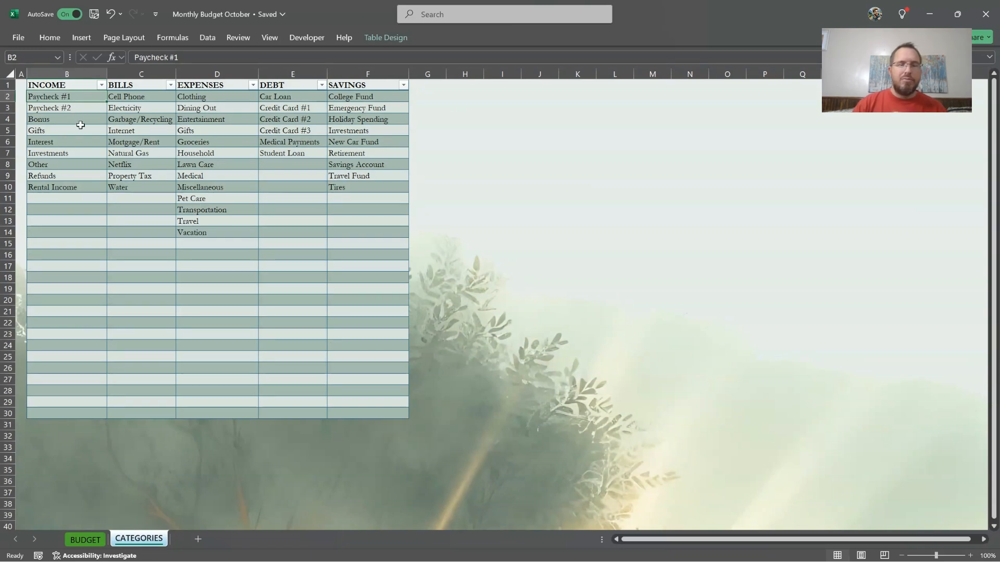
pyautogui.write("Paul's I")
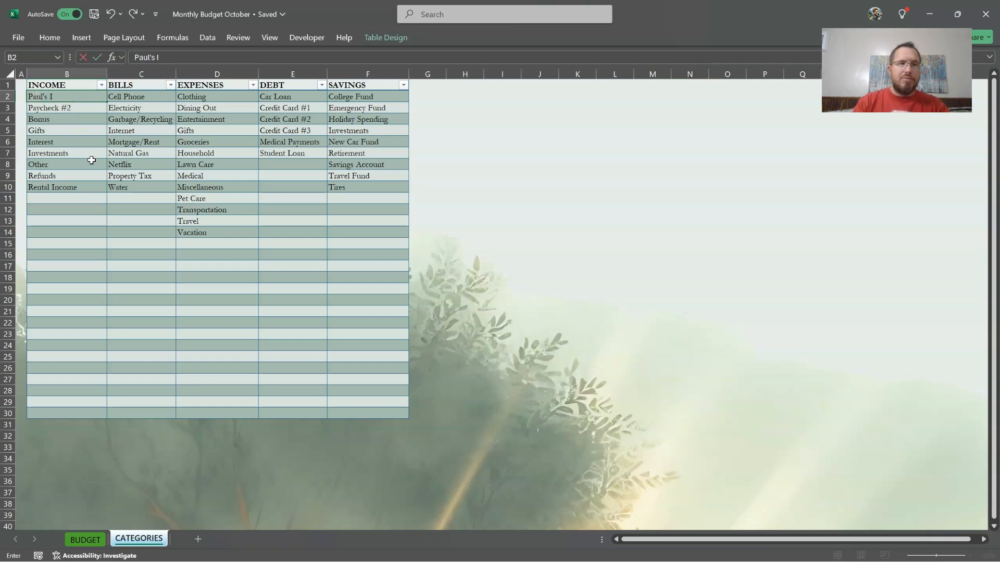
pyautogui.write('ncome')
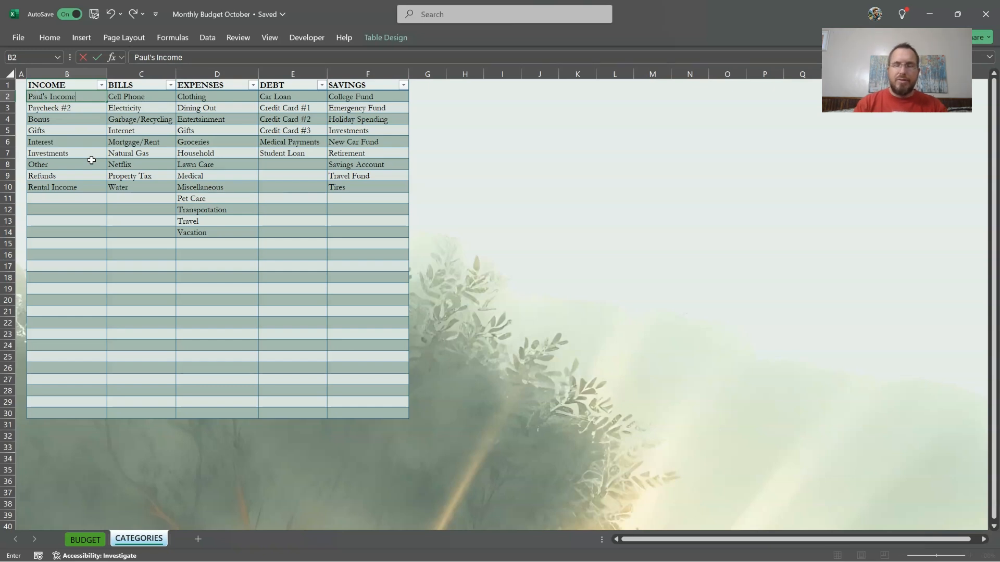
pyautogui.press('Return')
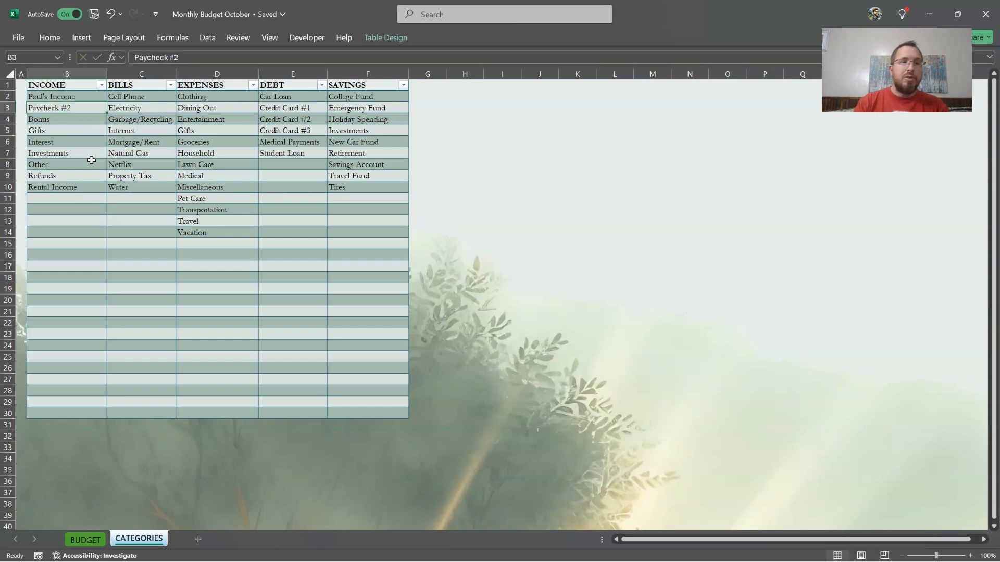
pyautogui.write("Lisa's")
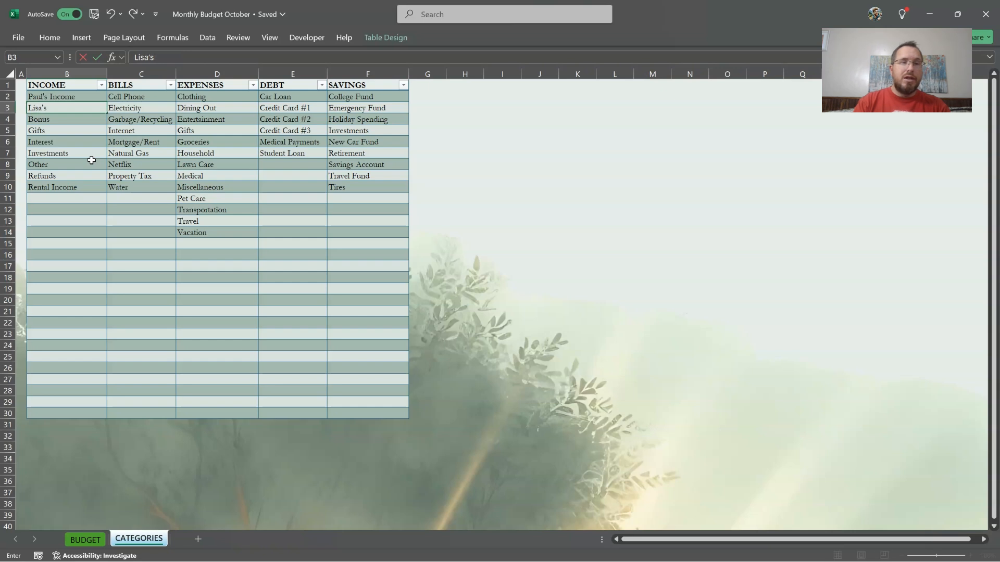
pyautogui.write(' Income')
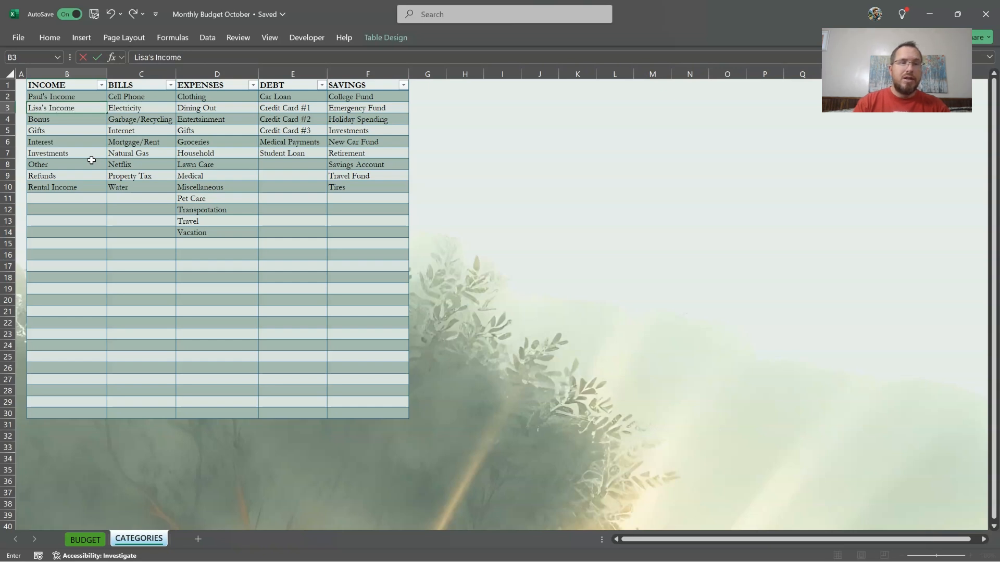
pyautogui.press('Return')
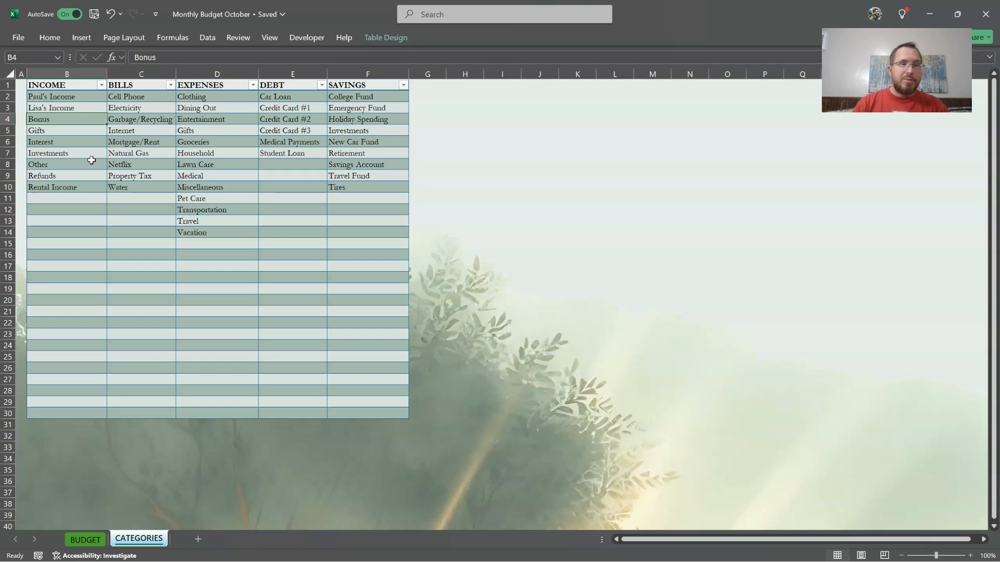
pyautogui.hotkey('shift', 'Right')
pyautogui.hotkey('shift', 'Right')
pyautogui.hotkey('shift', 'Right')
pyautogui.hotkey('shift', 'Right')
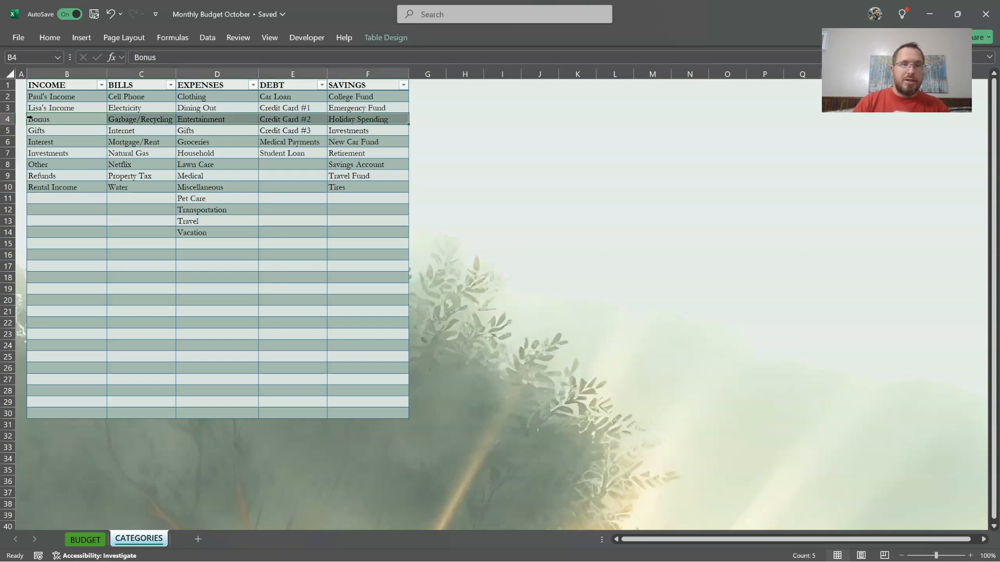
# - Rename the Bonus income category to the second earner's first name in possessive form plus "Bonus"
pyautogui.click(46, 119)
pyautogui.write('L')
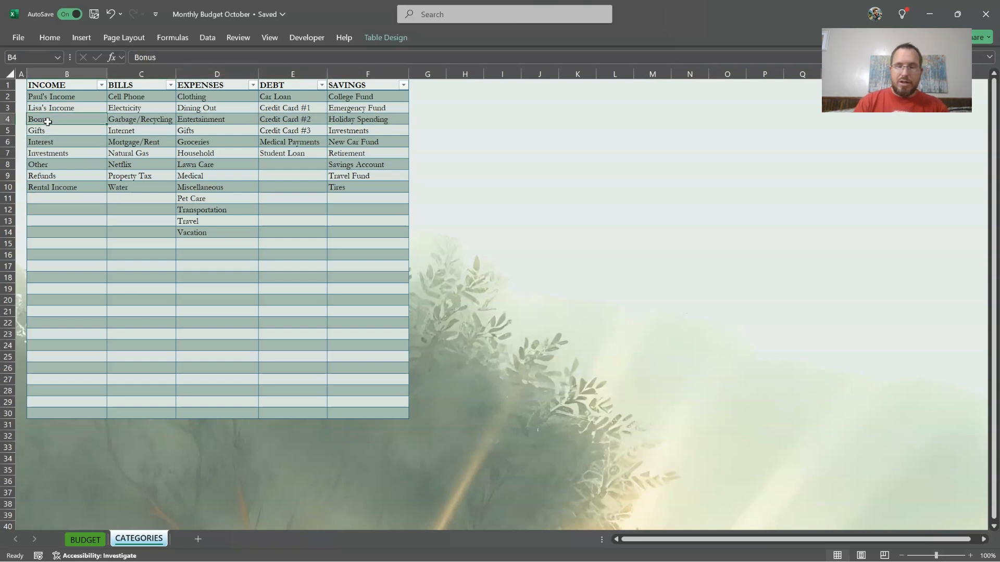
pyautogui.write("isa's ")
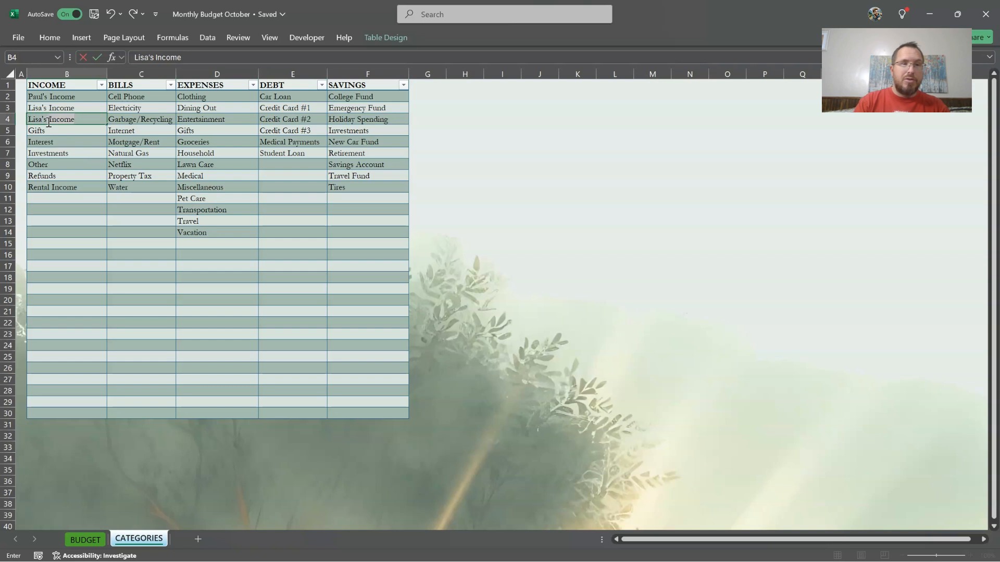
pyautogui.write('Bonus')
pyautogui.press('Return')
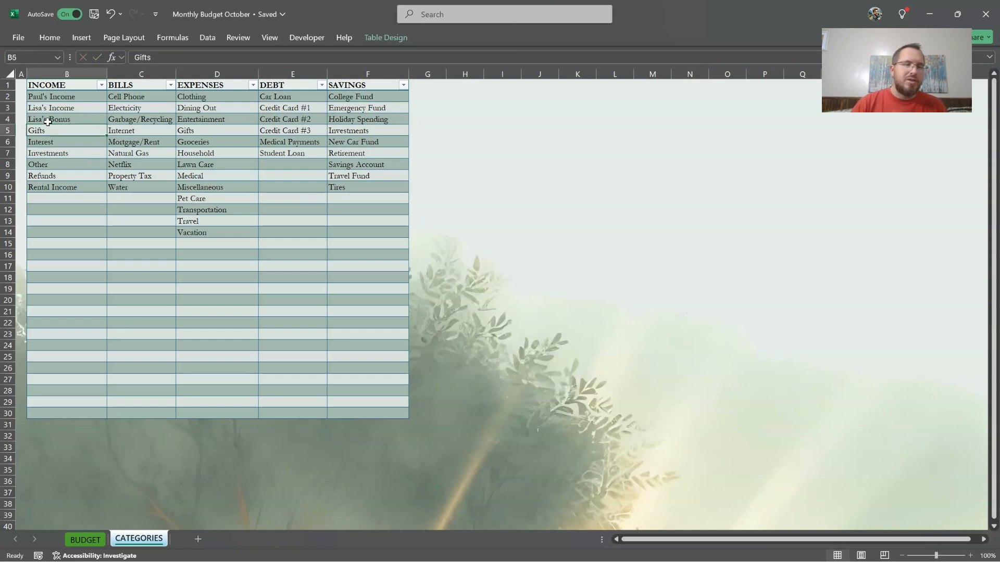
pyautogui.click(57, 187)
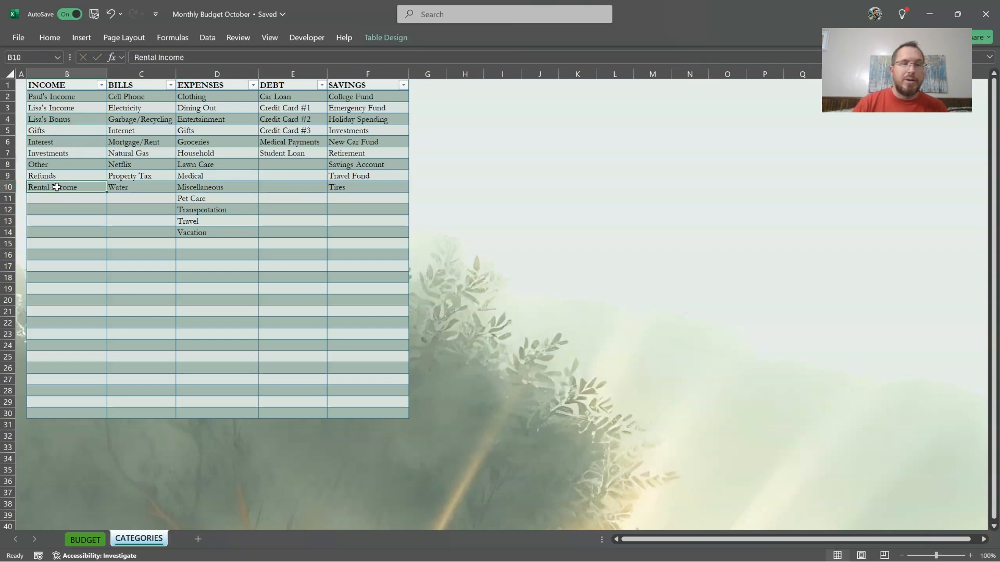
# - On the BUDGET sheet, fill the first four Income categories with both earners' incomes, the second earner's bonus and Rental Income
pyautogui.click(91, 538)
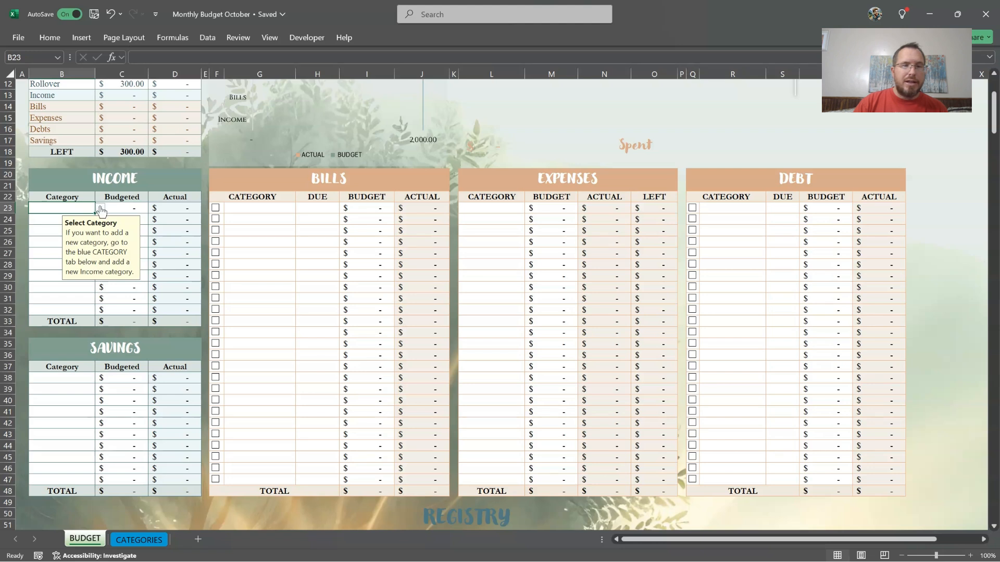
pyautogui.click(100, 208)
pyautogui.click(55, 218)
pyautogui.click(55, 219)
pyautogui.click(100, 219)
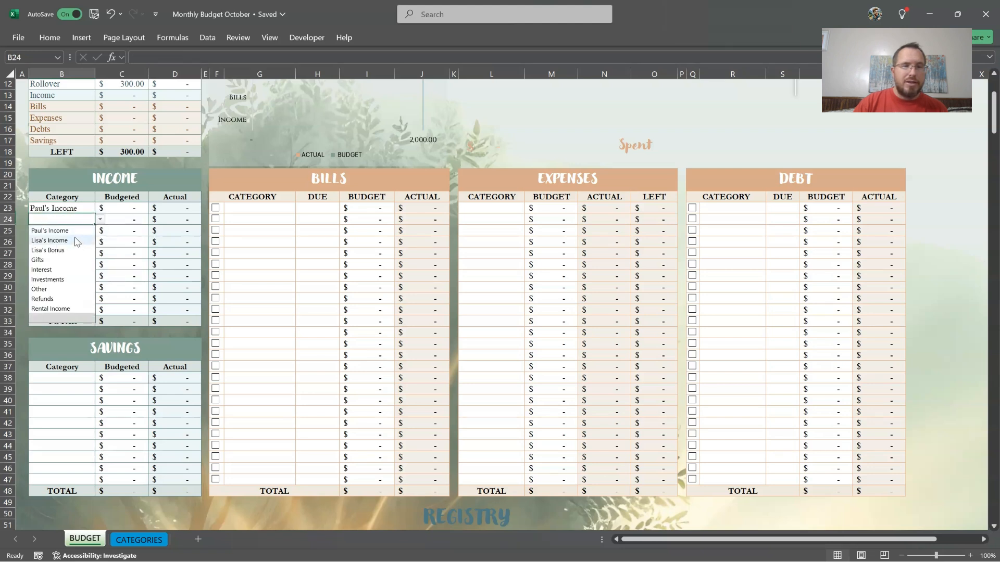
pyautogui.click(76, 241)
pyautogui.click(78, 231)
pyautogui.click(100, 231)
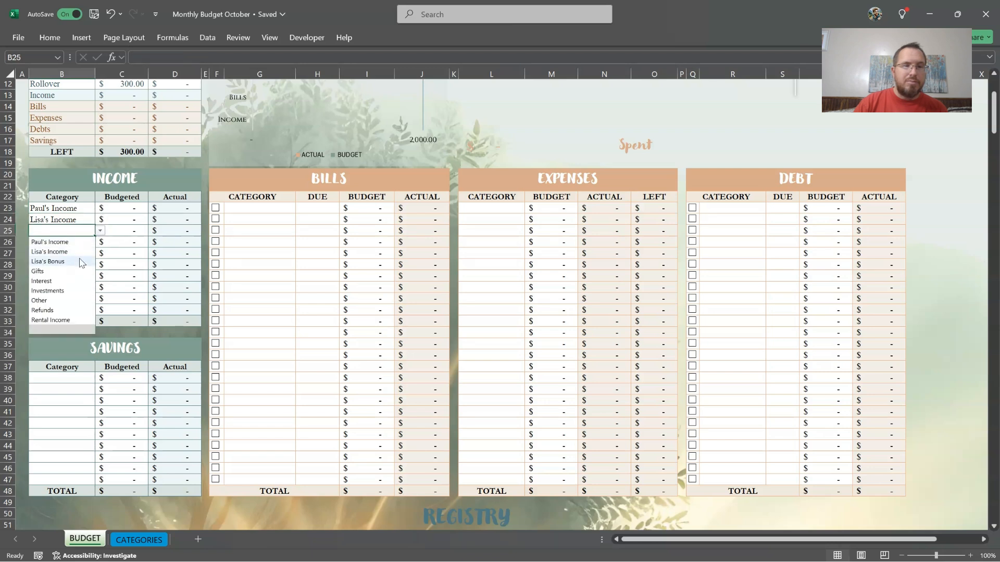
pyautogui.click(80, 263)
pyautogui.click(75, 242)
pyautogui.click(100, 242)
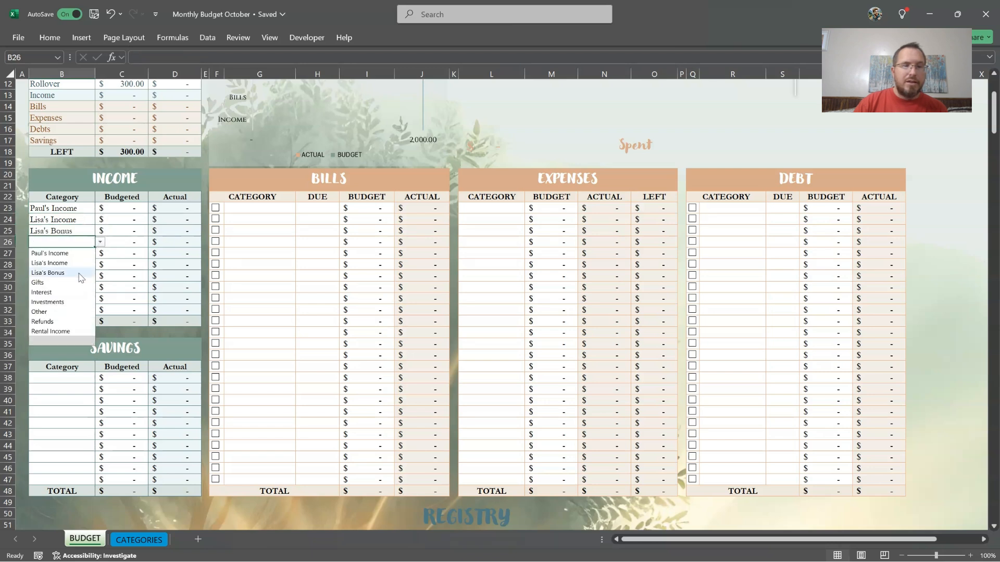
pyautogui.click(63, 331)
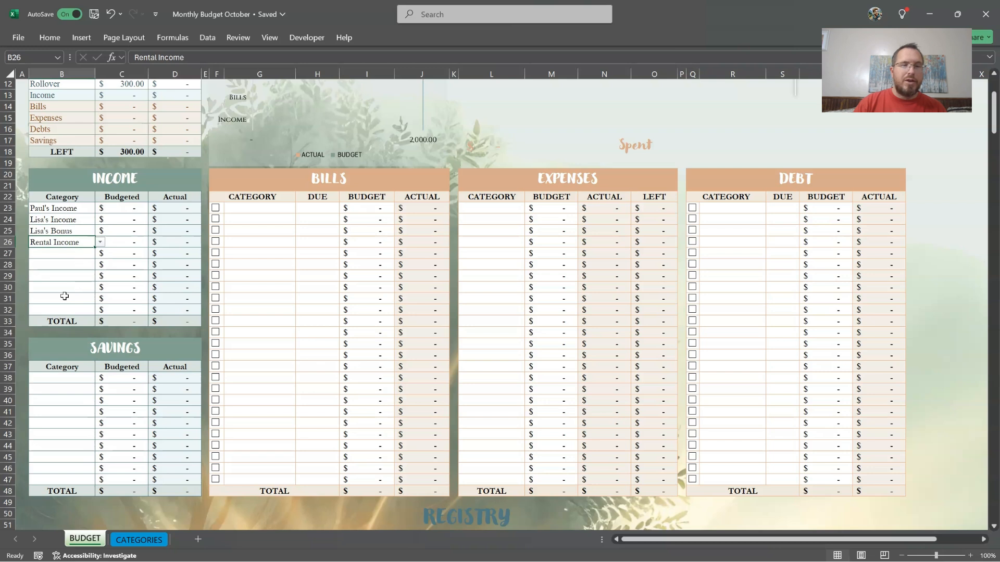
# - Enter budgeted Income amounts of 2450 and 1625 for the two earners, 300 for the bonus and 850 for Rental Income
pyautogui.click(120, 208)
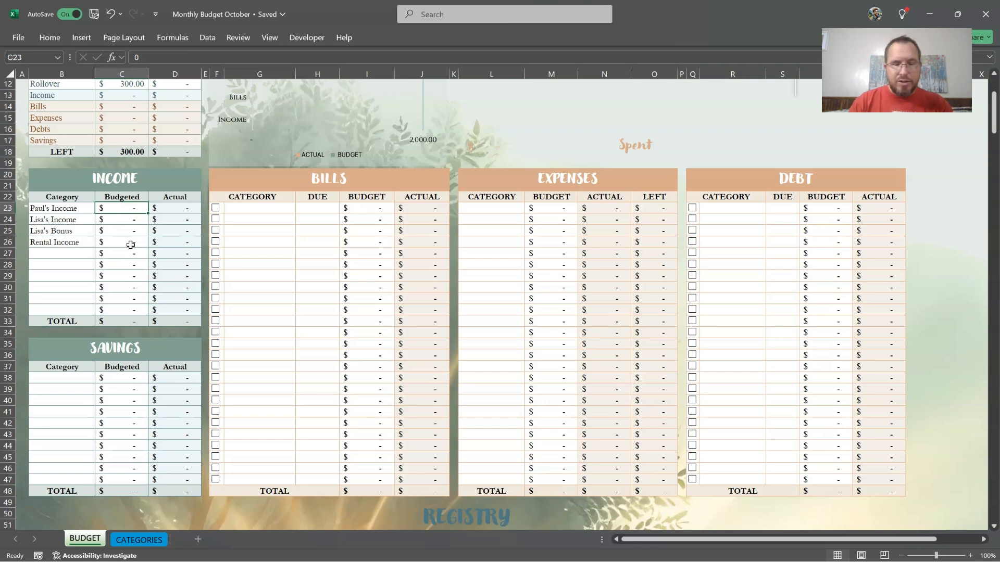
pyautogui.write('2450')
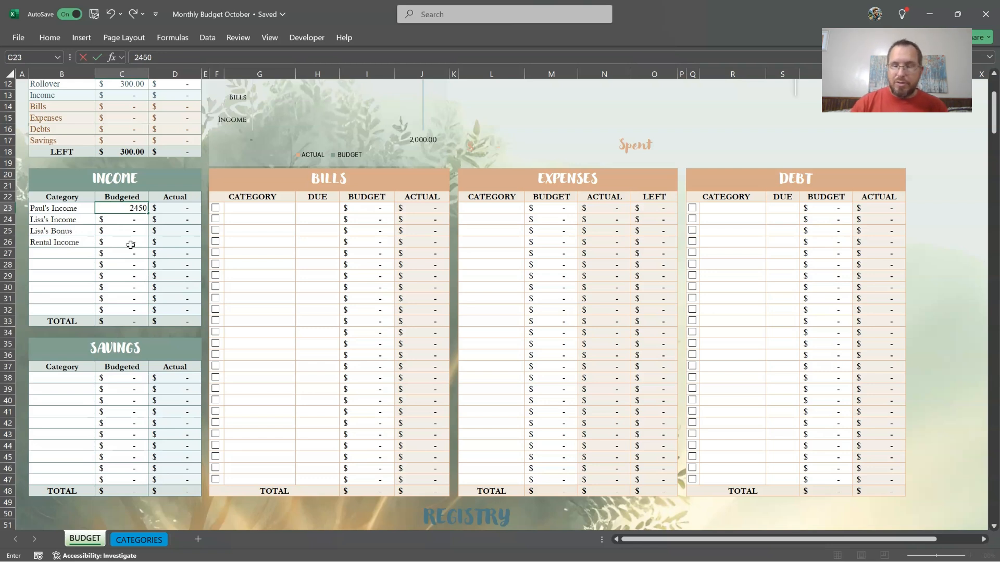
pyautogui.press('Return')
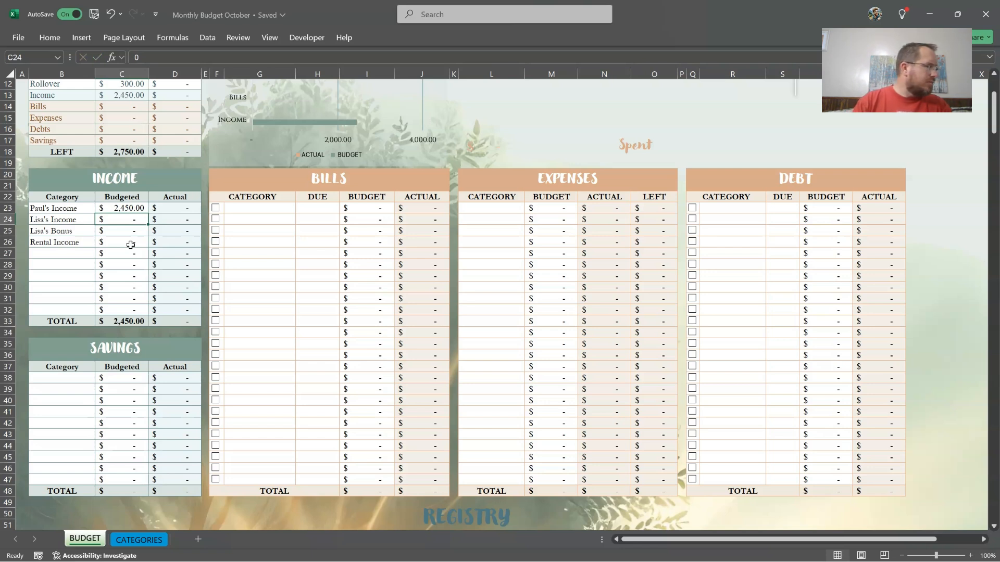
pyautogui.write('1,6')
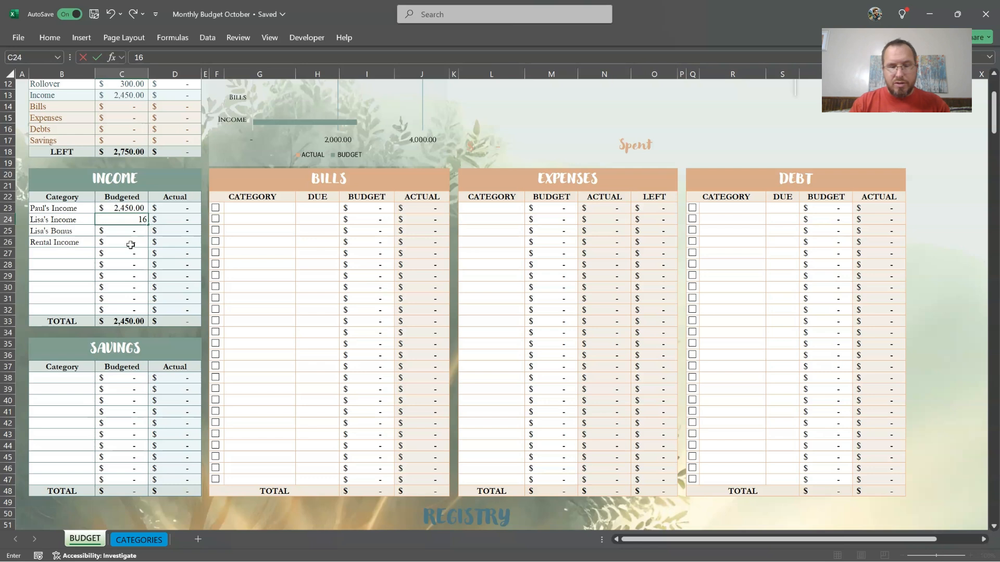
pyautogui.write('25')
pyautogui.press('Return')
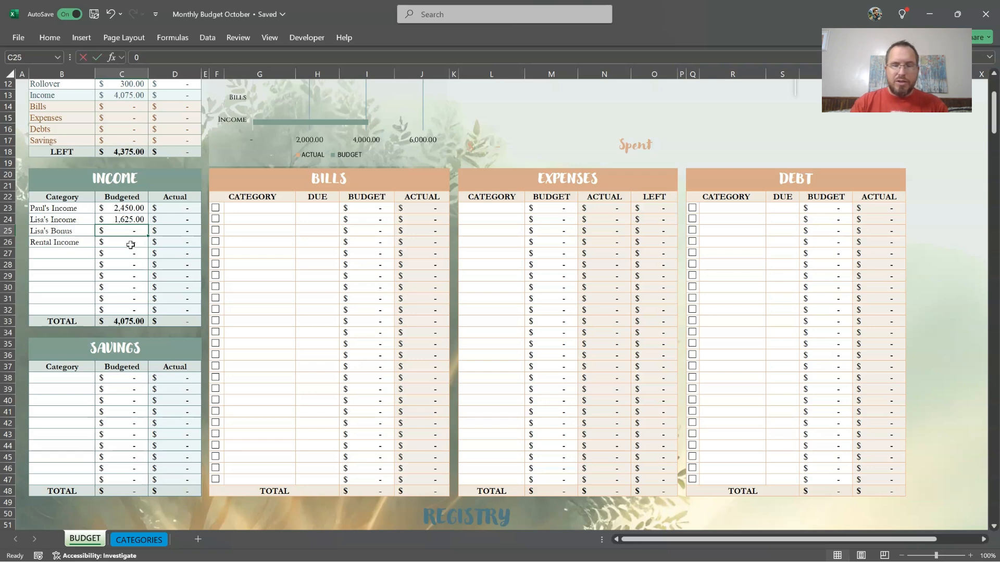
pyautogui.write('300')
pyautogui.press('Return')
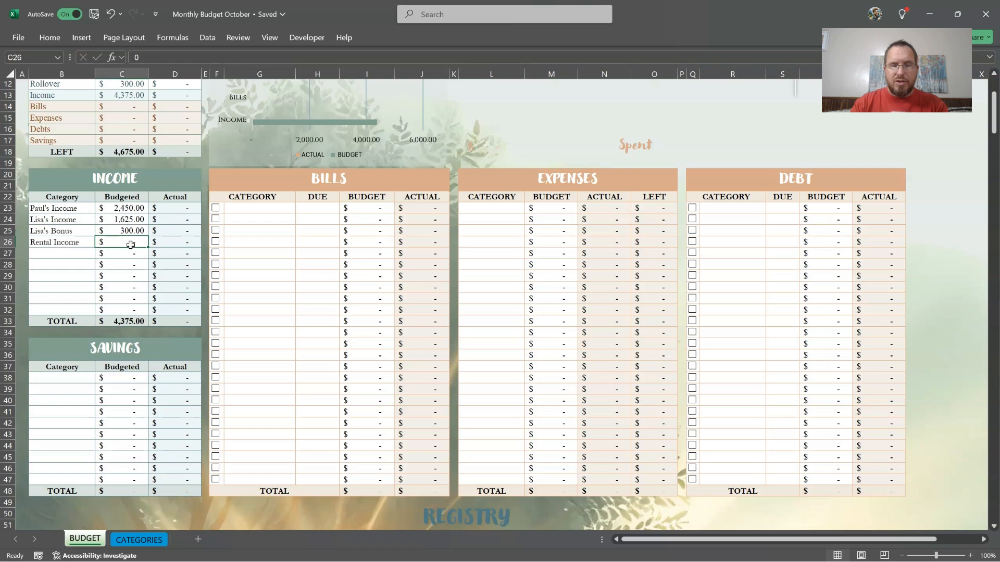
pyautogui.write('850')
pyautogui.press('Return')
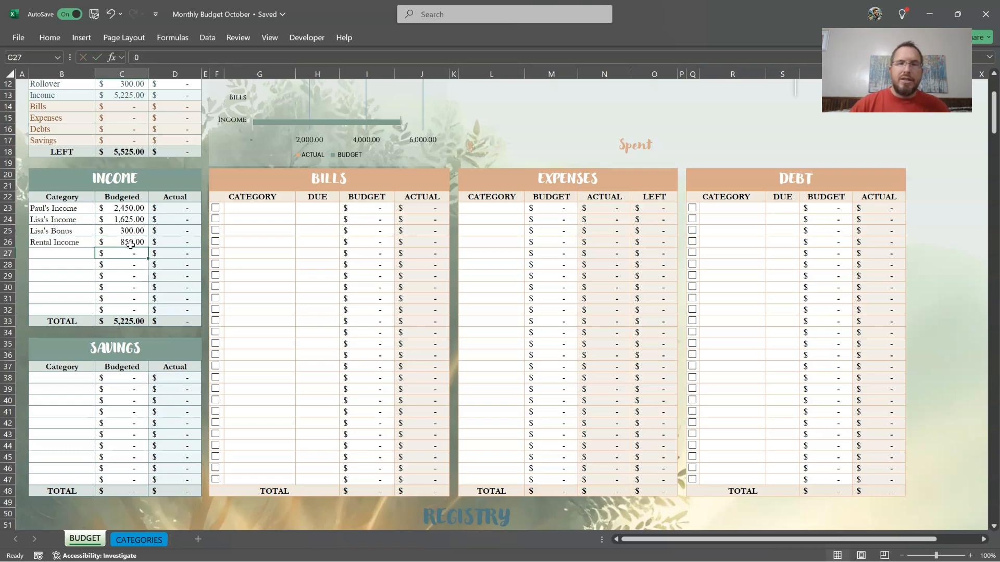
# - Compare the Income bar in the dashboard chart with the budgeted Income in the Overview table
pyautogui.scroll(4, 509, 255)
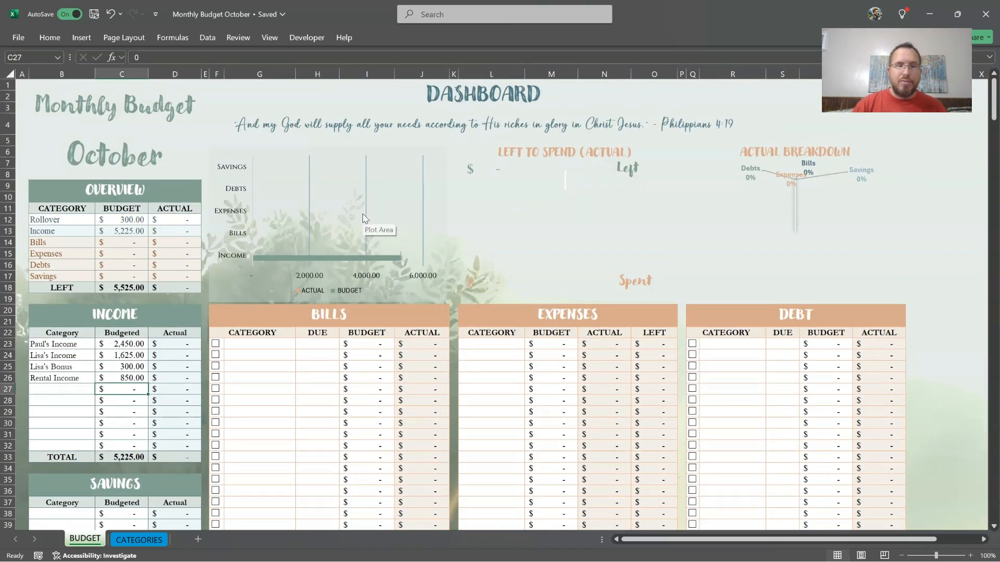
pyautogui.moveTo(268, 261)
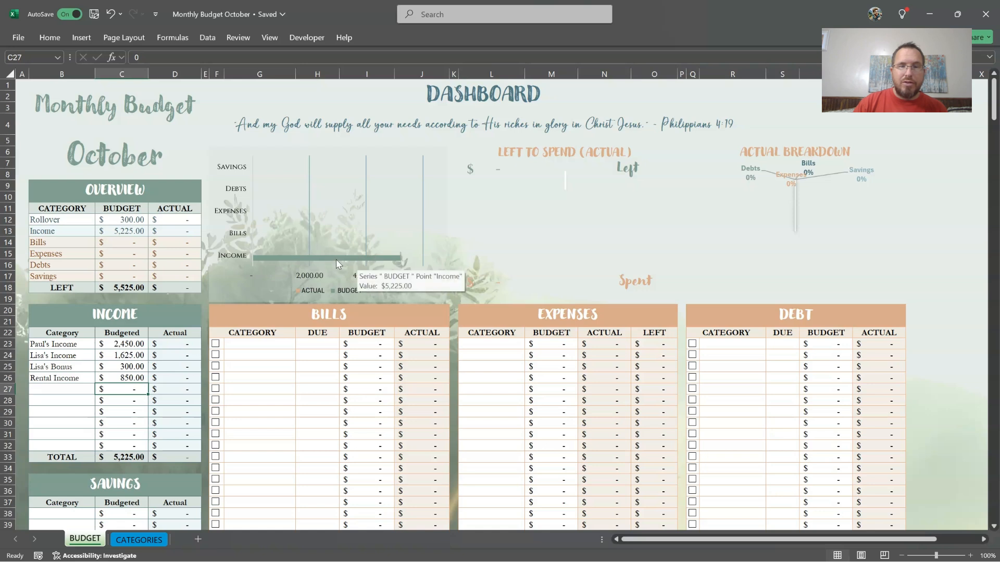
pyautogui.click(104, 233)
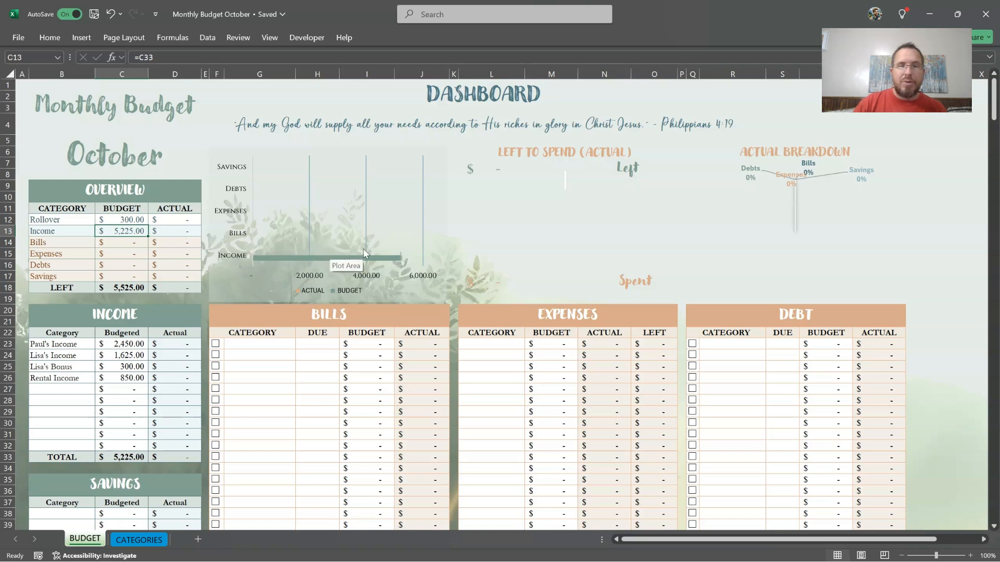
pyautogui.moveTo(377, 264)
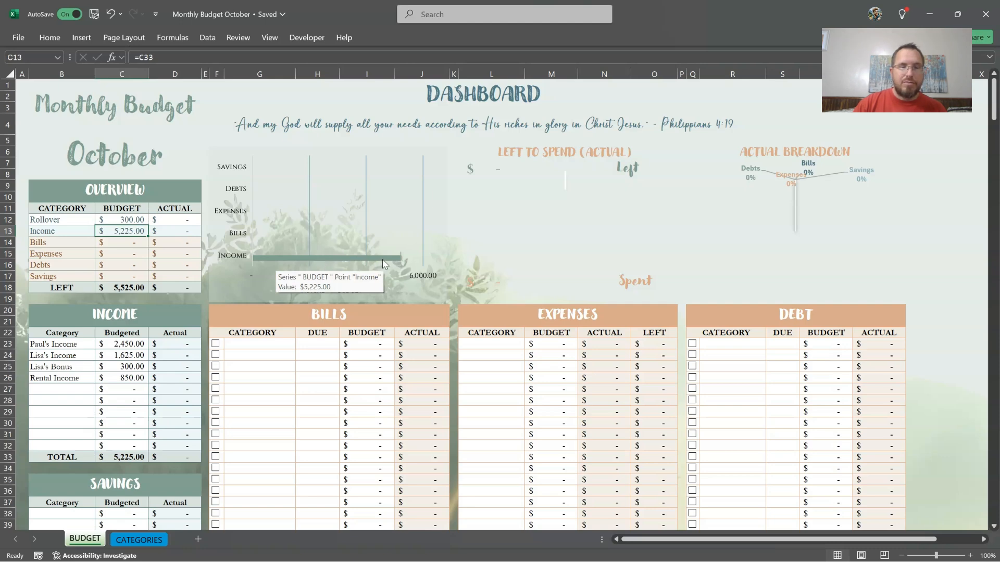
# - Add Savings Account as the first category in the Savings table with a budgeted amount of 200
pyautogui.scroll(-4, 380, 255)
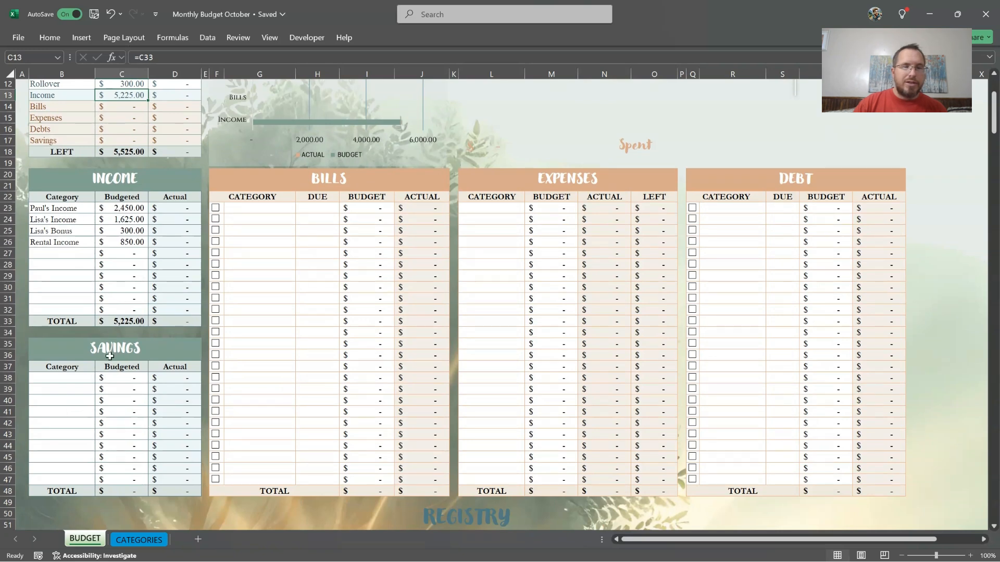
pyautogui.click(73, 378)
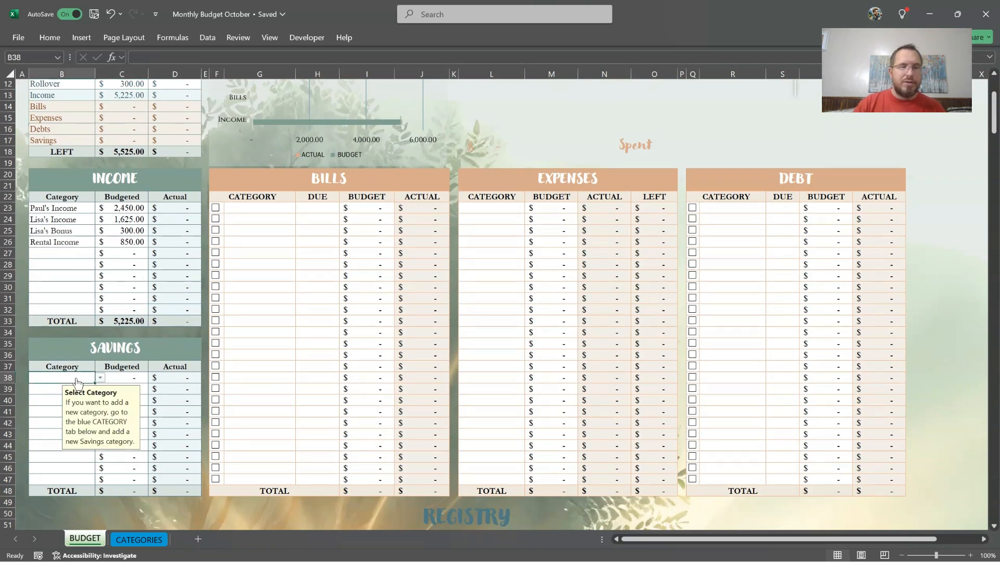
pyautogui.click(99, 378)
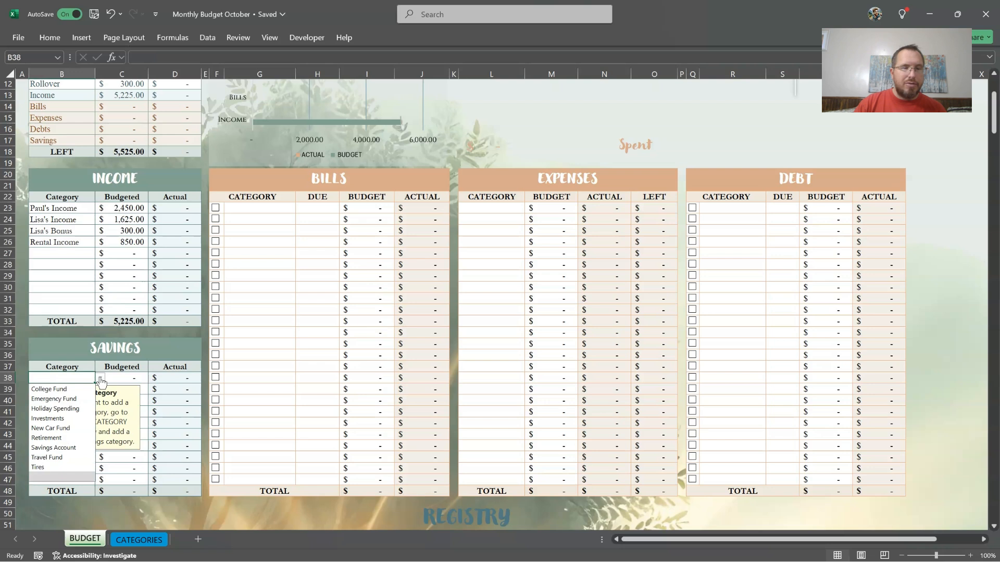
pyautogui.click(60, 447)
pyautogui.click(121, 377)
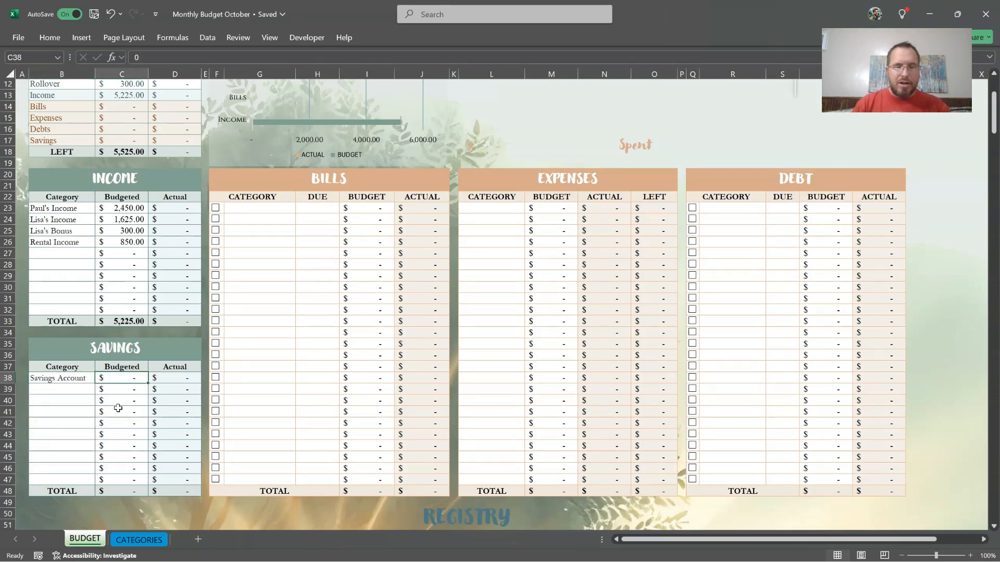
pyautogui.write('200')
pyautogui.press('Return')
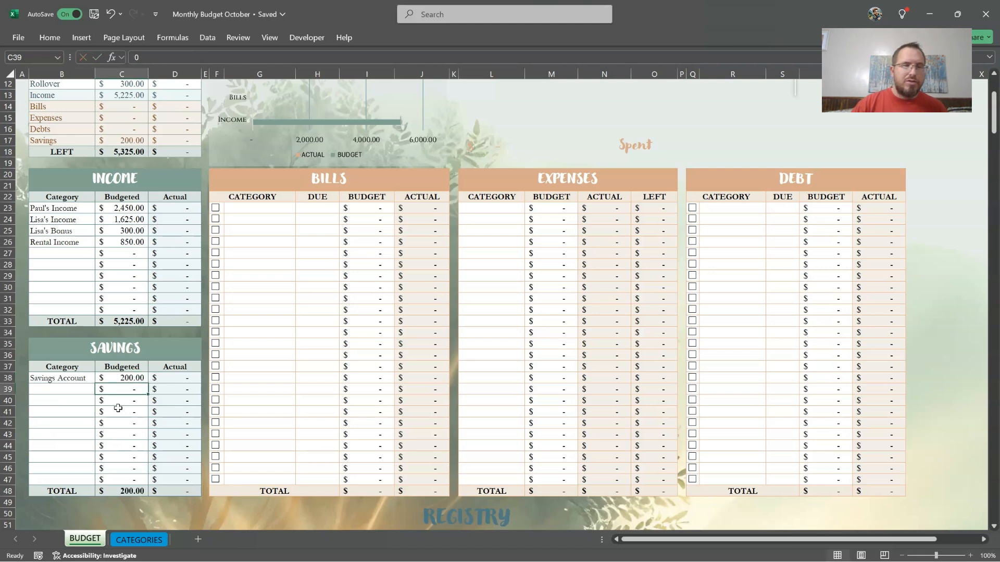
# - Add New Car Fund as the second Savings category with a budgeted amount of 250
pyautogui.click(88, 391)
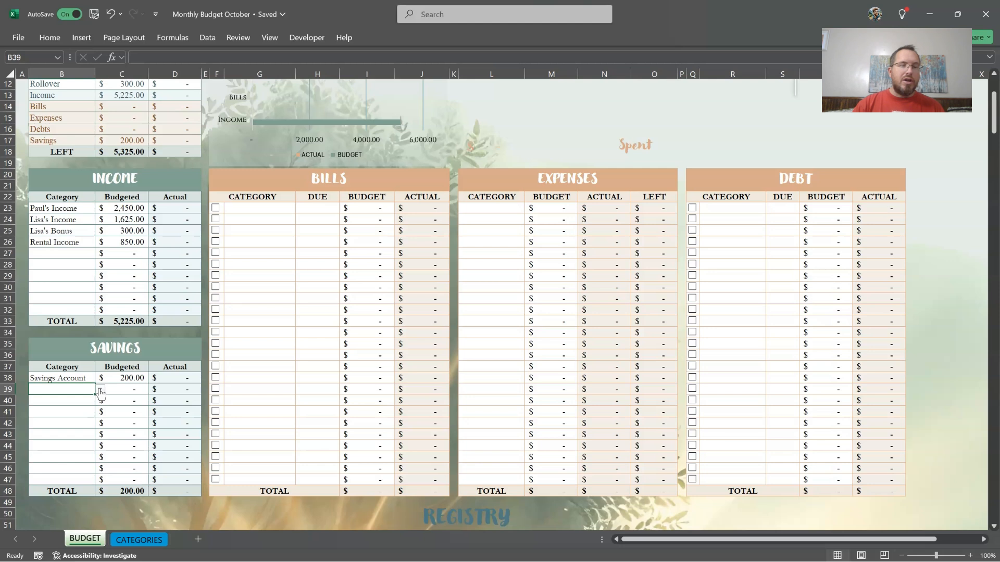
pyautogui.click(100, 390)
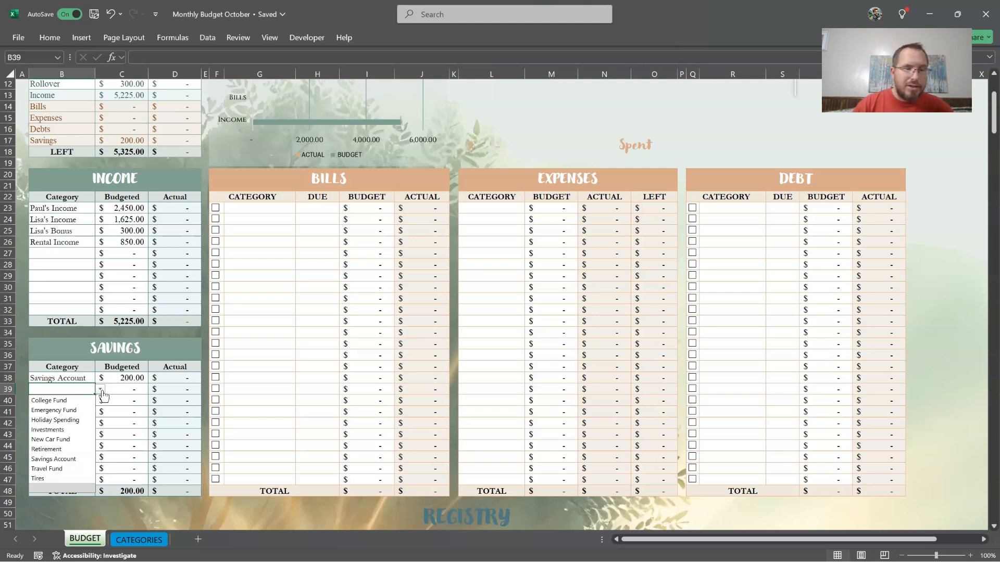
pyautogui.click(52, 438)
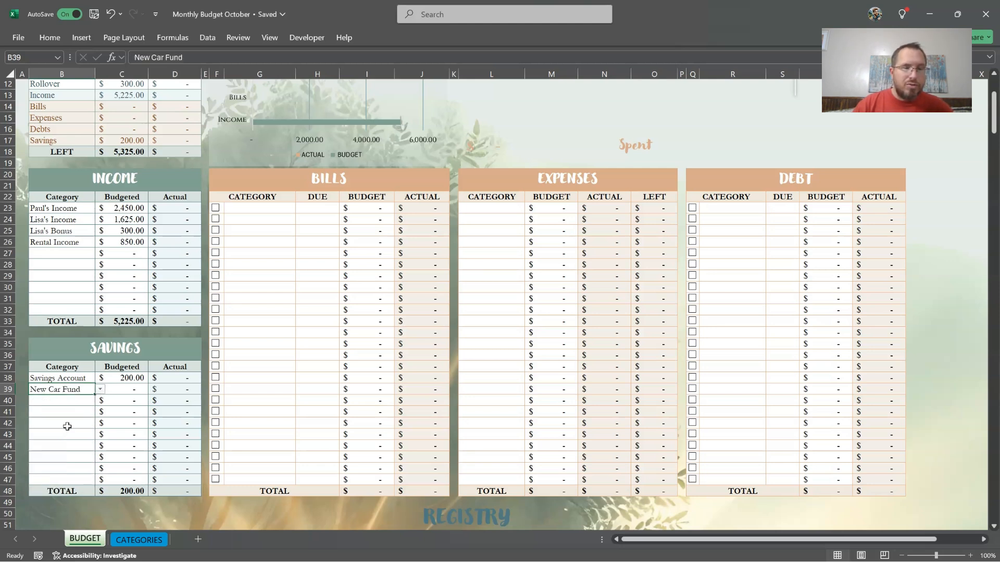
pyautogui.click(120, 394)
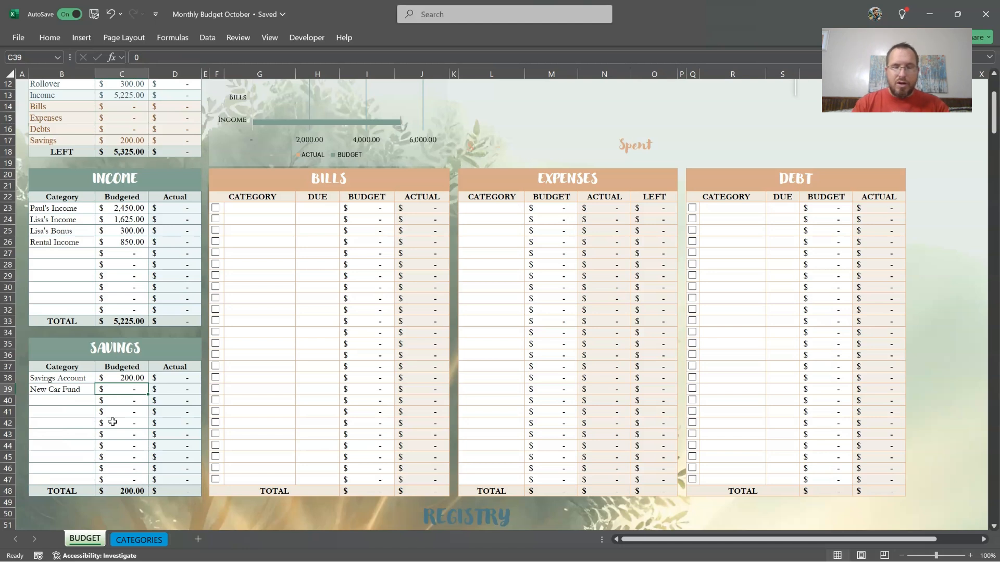
pyautogui.write('250')
pyautogui.press('Return')
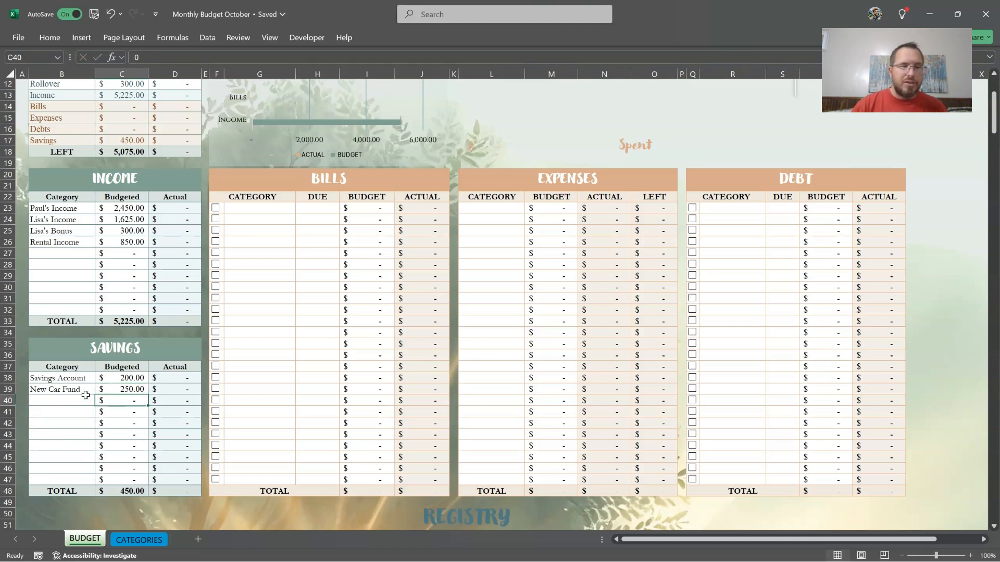
# - Add "New Couch" at the end of the SAVINGS list on the CATEGORIES sheet and return to the BUDGET sheet
pyautogui.click(71, 404)
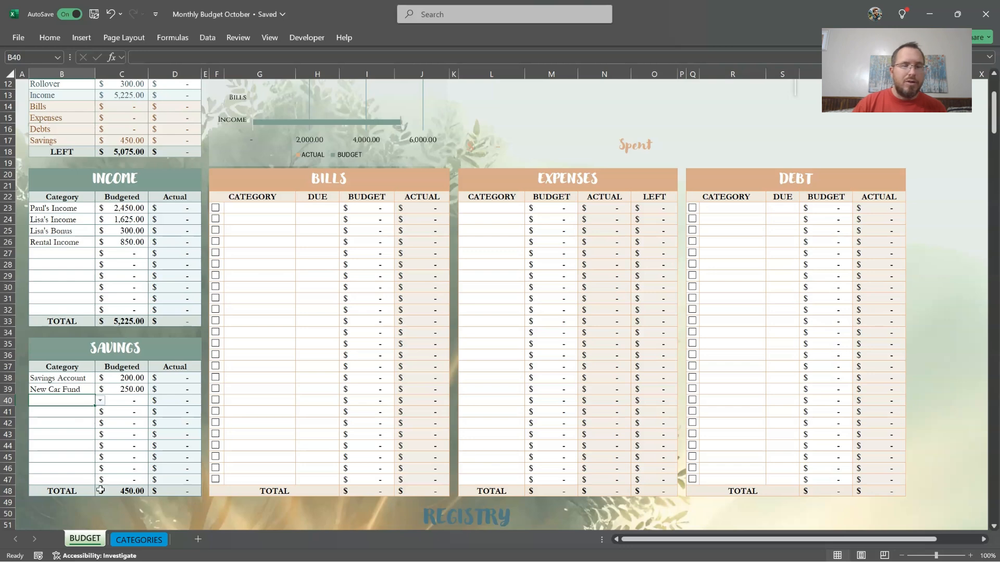
pyautogui.click(149, 541)
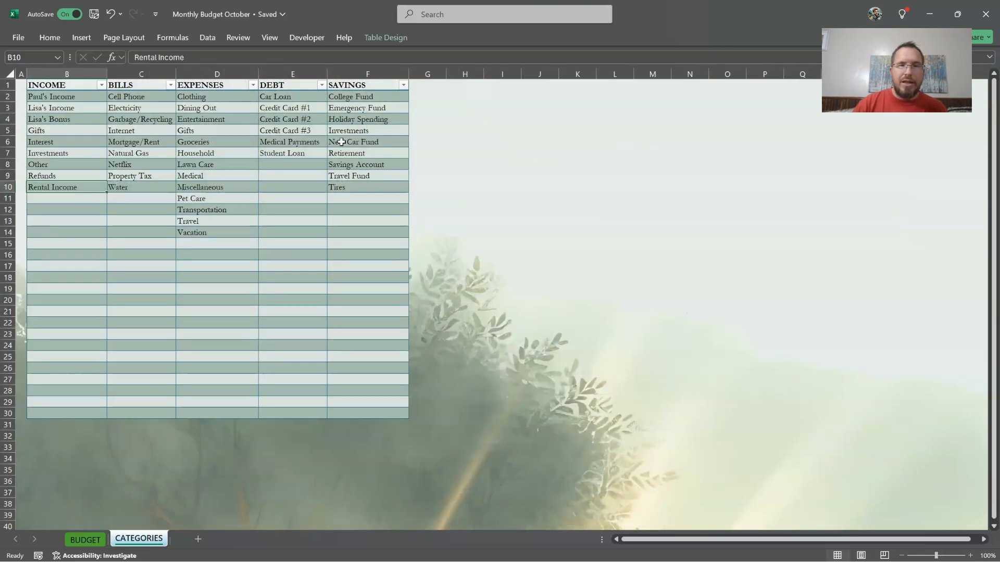
pyautogui.click(349, 197)
pyautogui.write('New Couch')
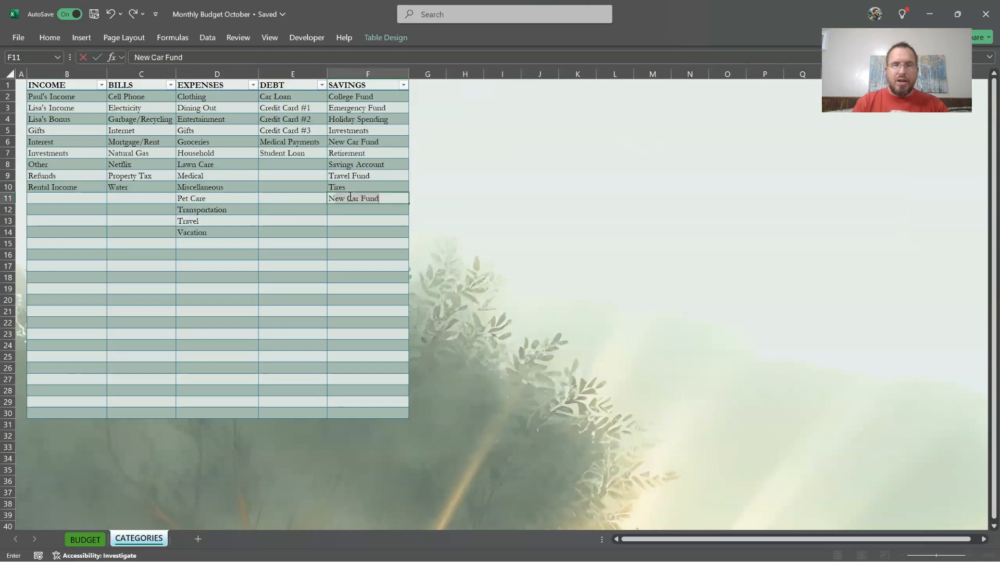
pyautogui.press('Return')
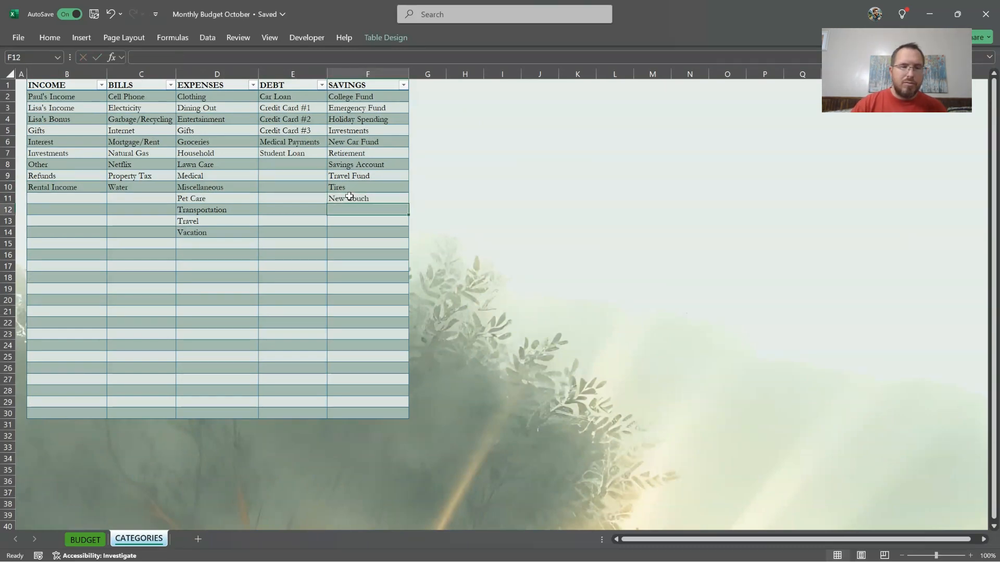
pyautogui.click(94, 544)
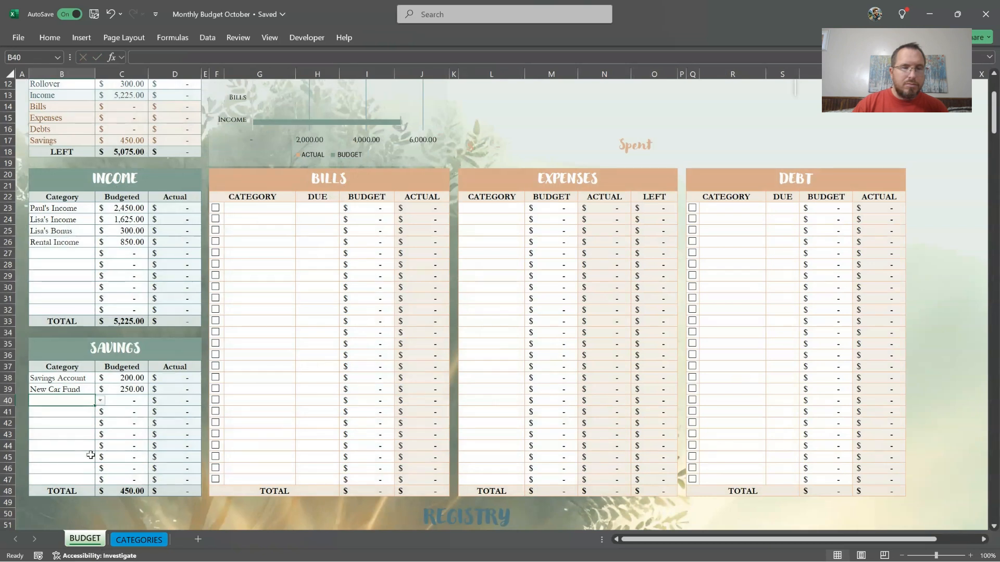
# - Add New Couch as the third Savings category with a budgeted amount of 100
pyautogui.click(101, 401)
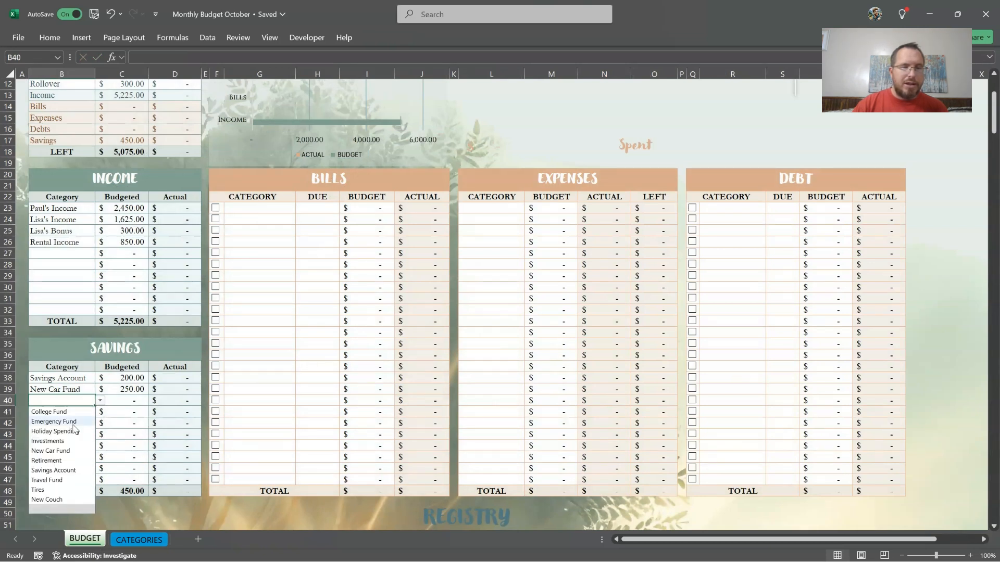
pyautogui.click(54, 504)
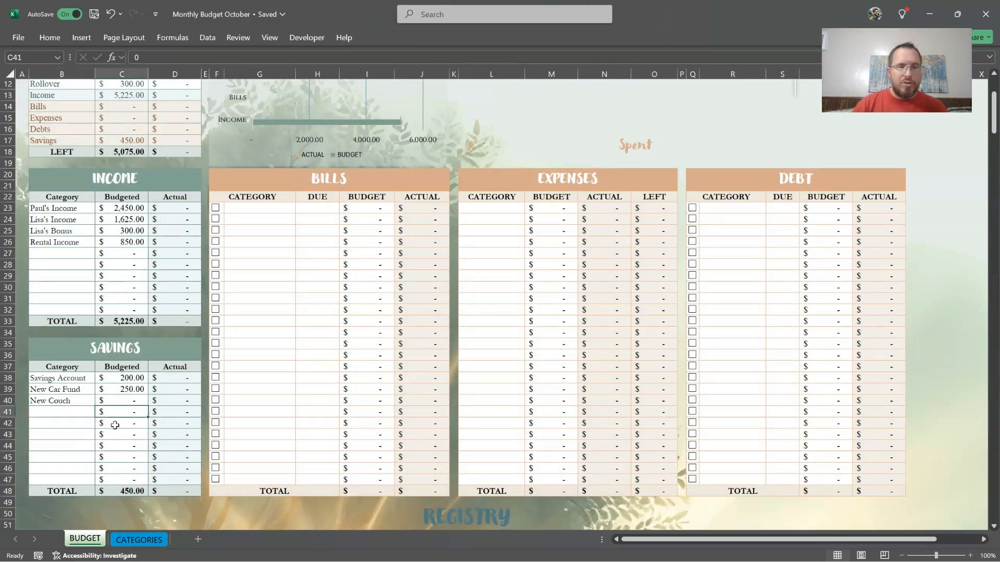
pyautogui.click(126, 400)
pyautogui.write('100')
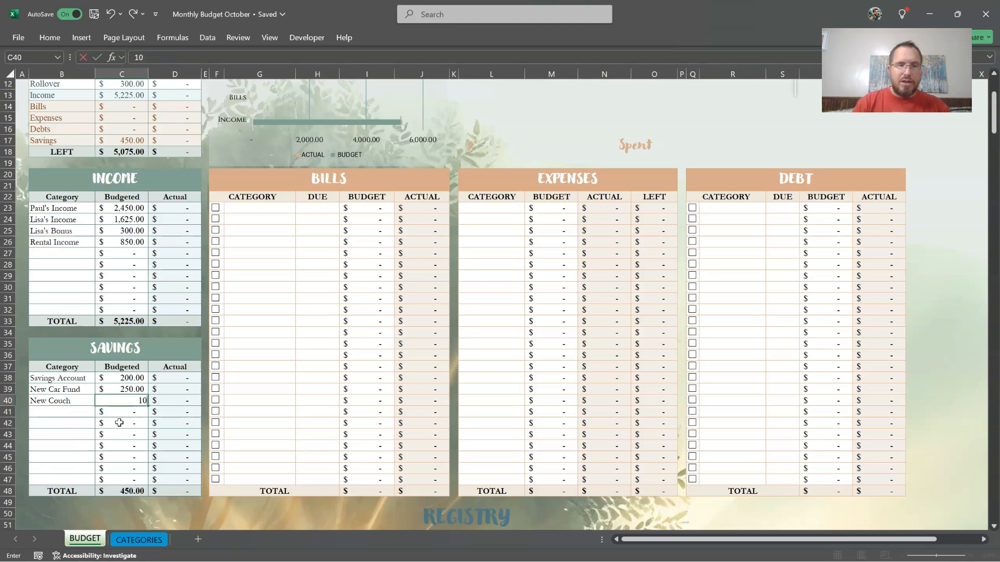
pyautogui.press('Tab')
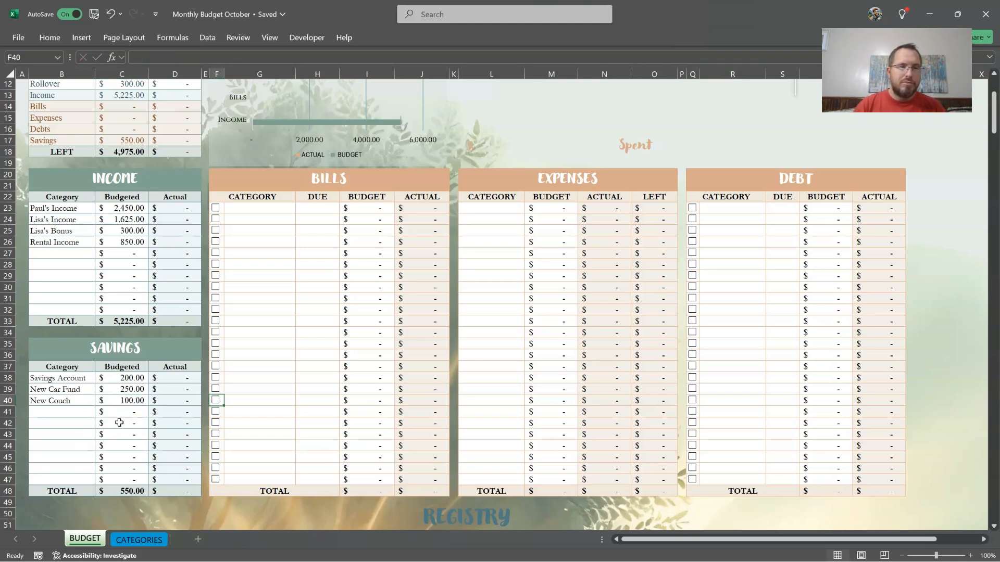
# - Add Internet as the first category in the Bills table with a due date of 10/1 and a budget of 99
pyautogui.scroll(4, 266, 180)
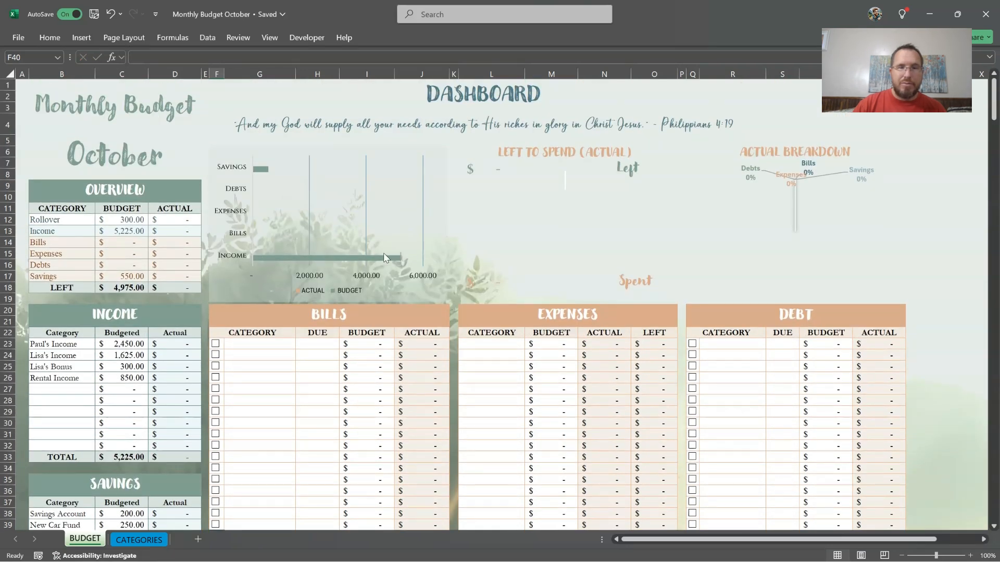
pyautogui.scroll(-2, 384, 255)
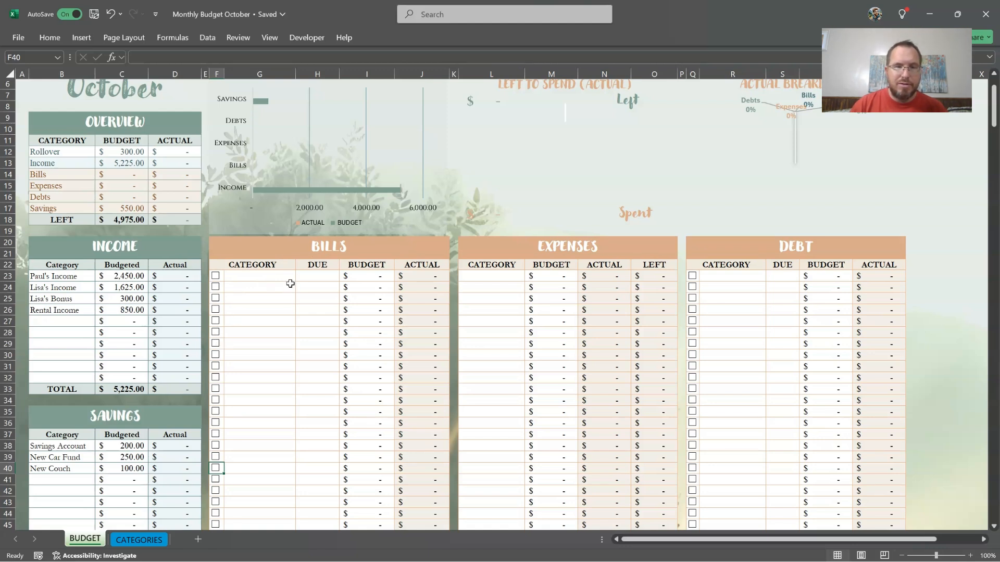
pyautogui.click(273, 277)
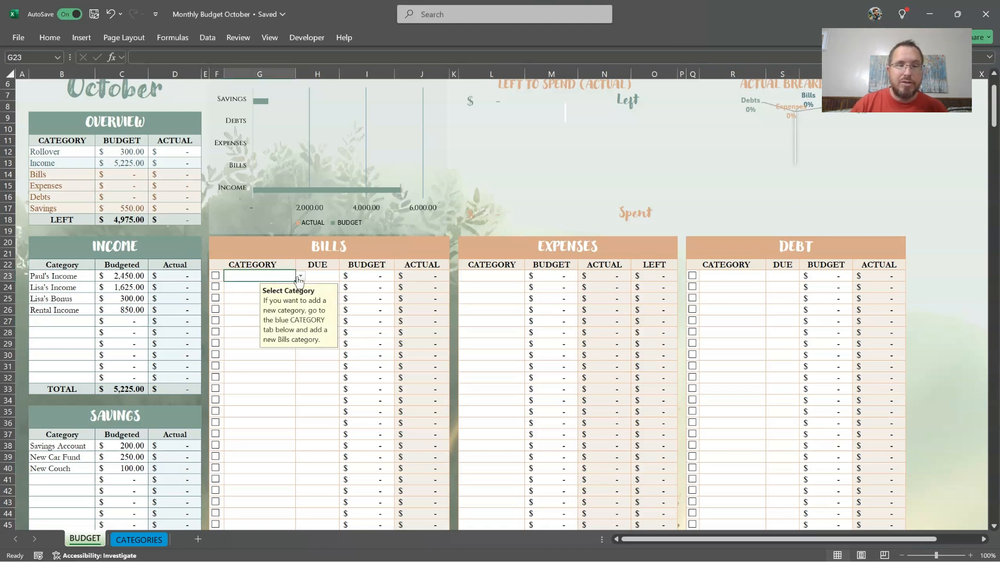
pyautogui.click(300, 280)
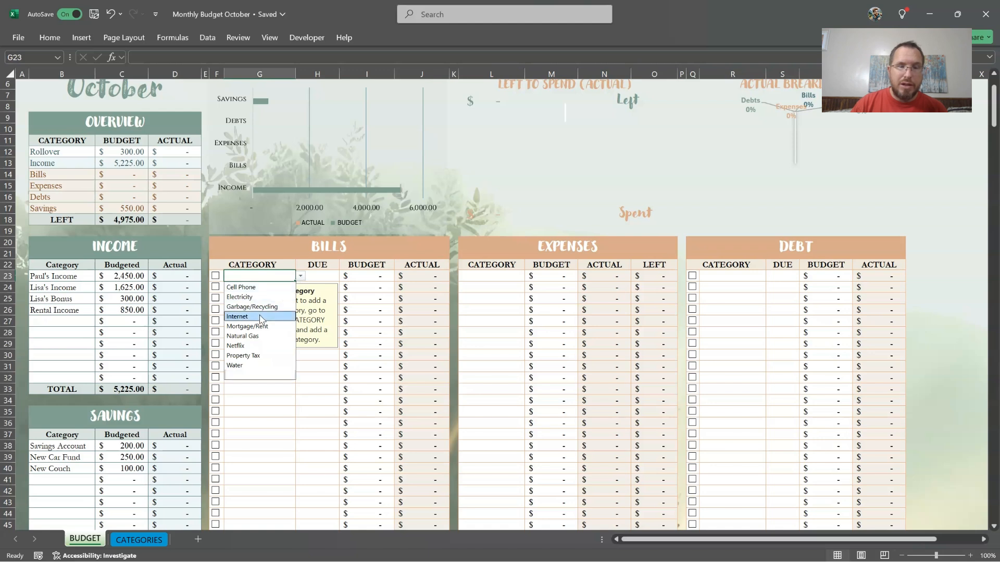
pyautogui.click(238, 317)
pyautogui.click(323, 279)
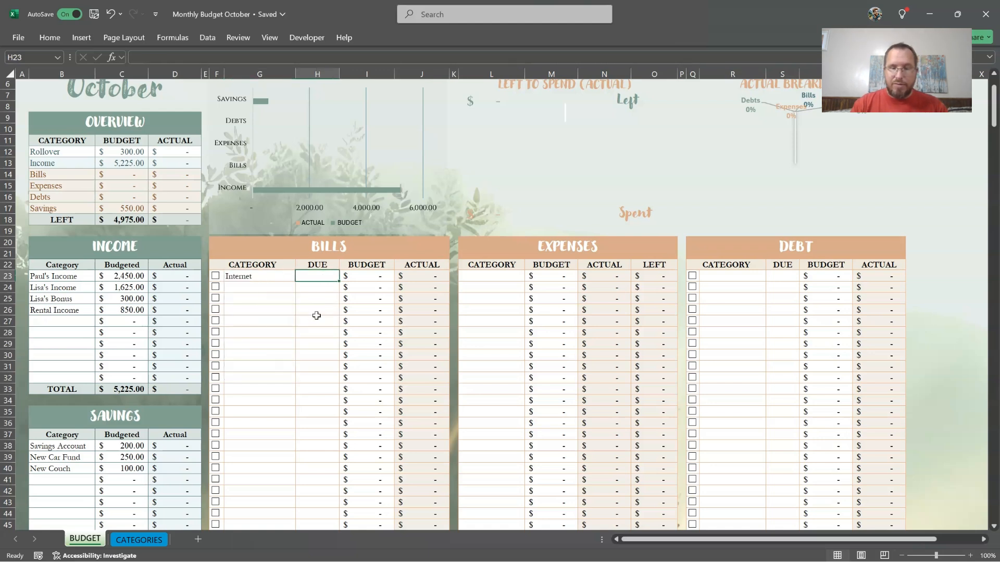
pyautogui.write('10/1')
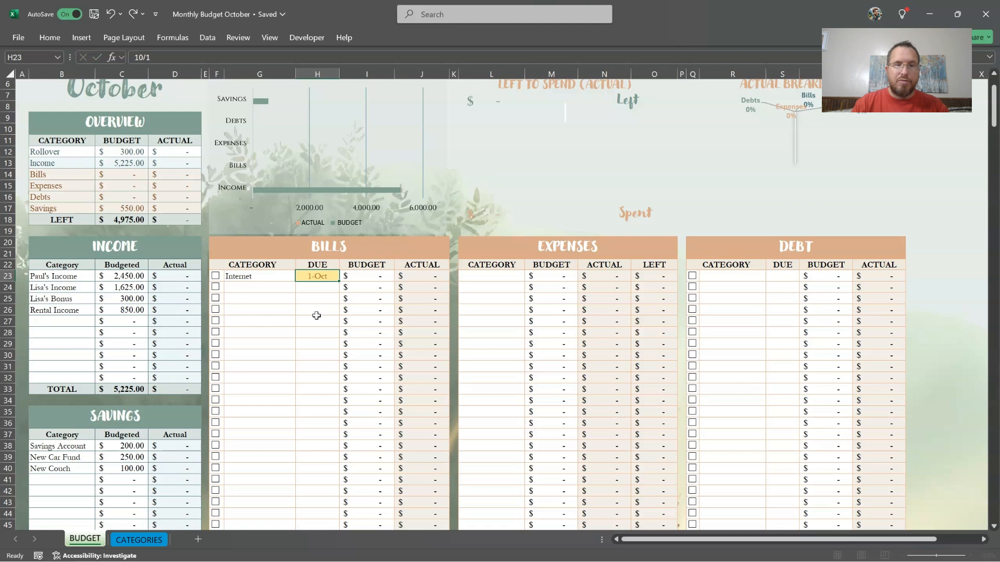
pyautogui.press('Tab')
pyautogui.write('99')
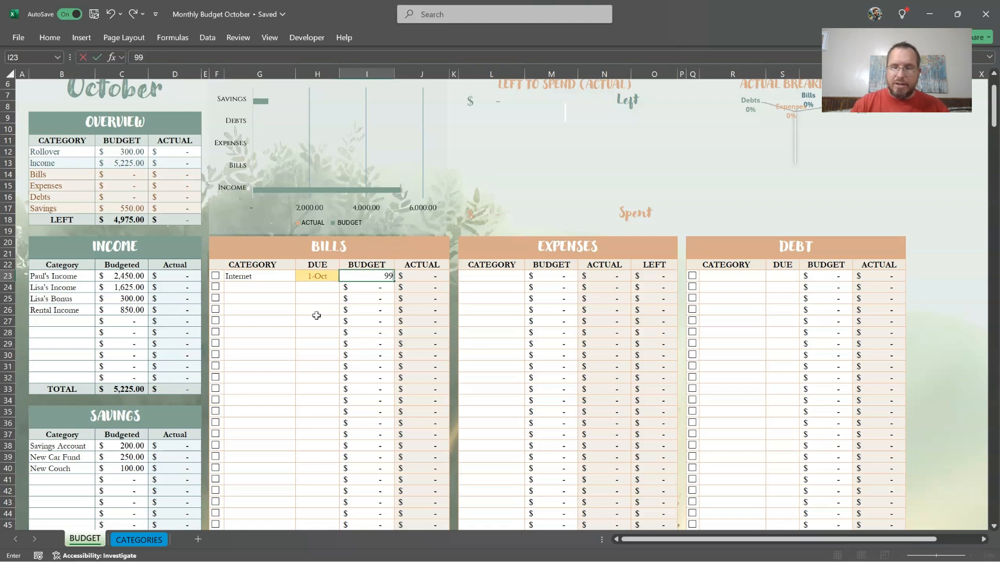
pyautogui.press('Return')
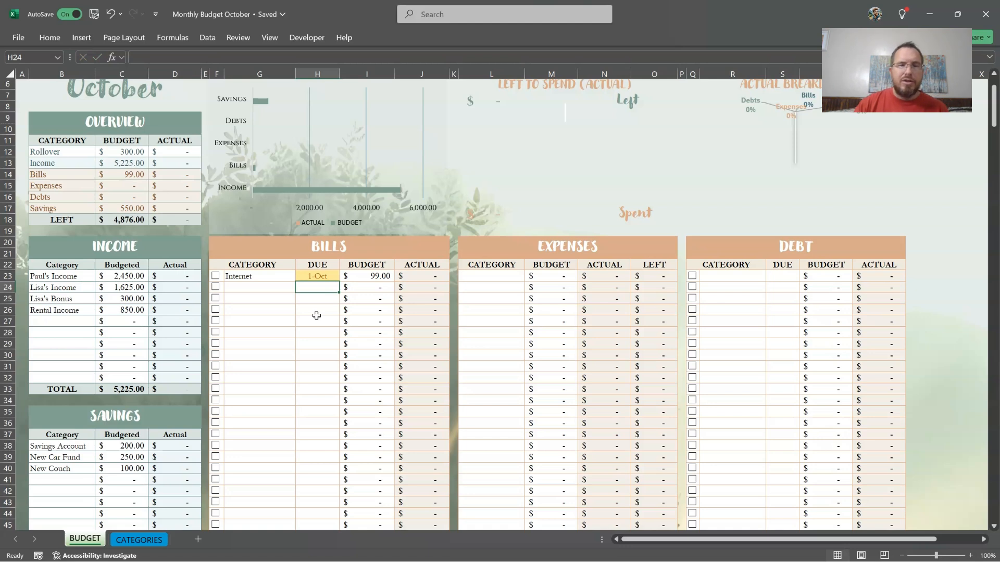
# - Try a due date of 9/28 for the Internet bill, and undo the change
pyautogui.click(318, 274)
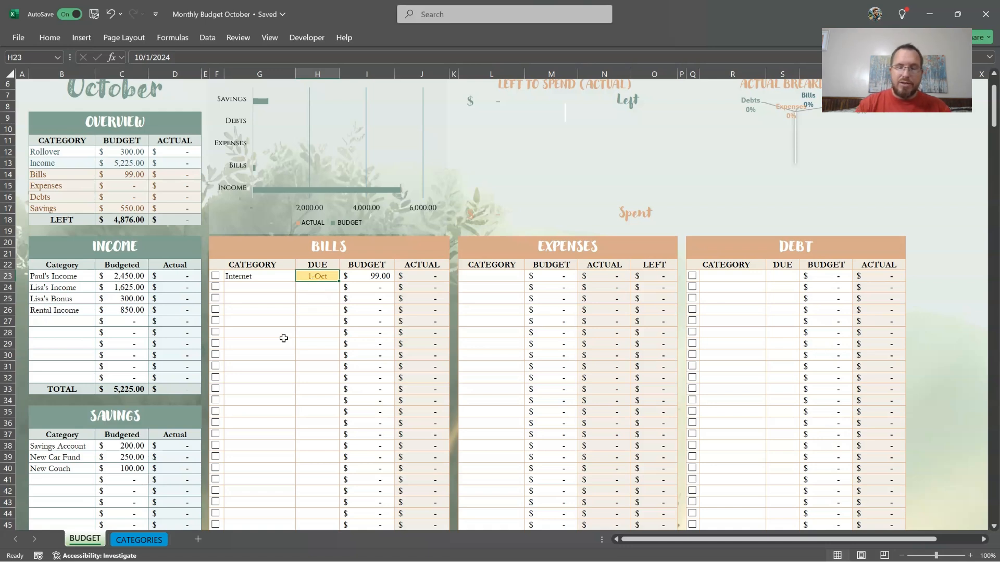
pyautogui.write('9/28')
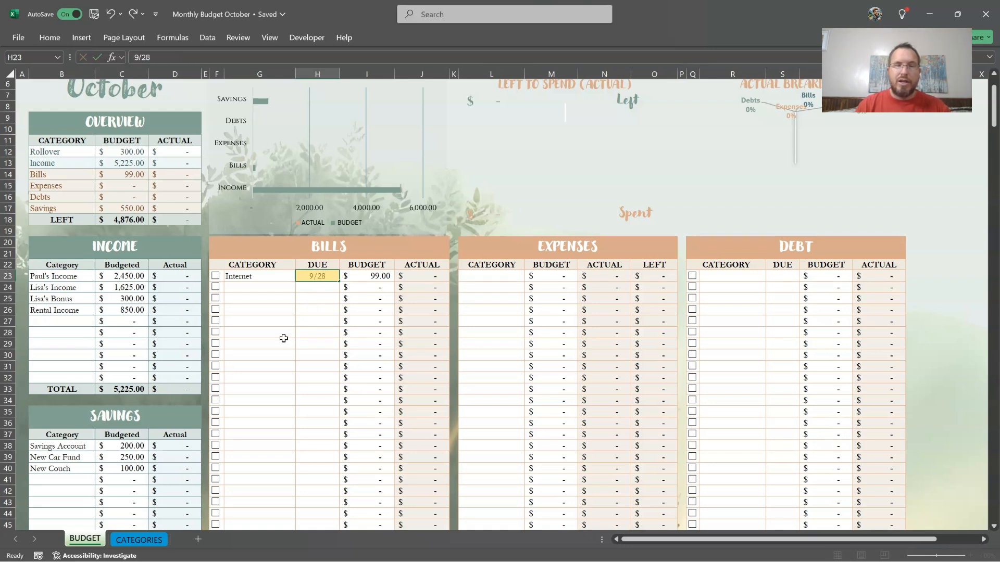
pyautogui.press('Tab')
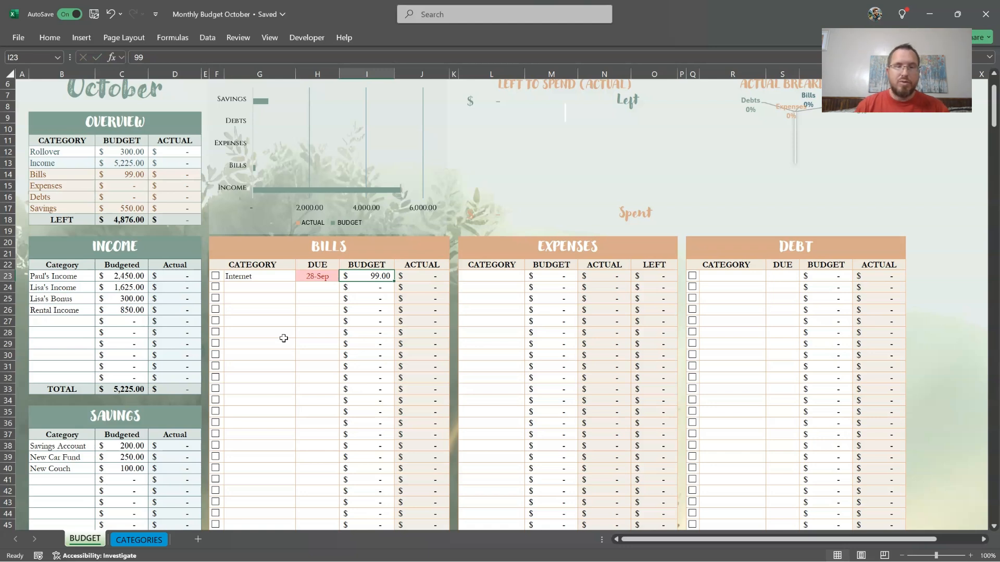
pyautogui.hotkey('ctrl', 'z')
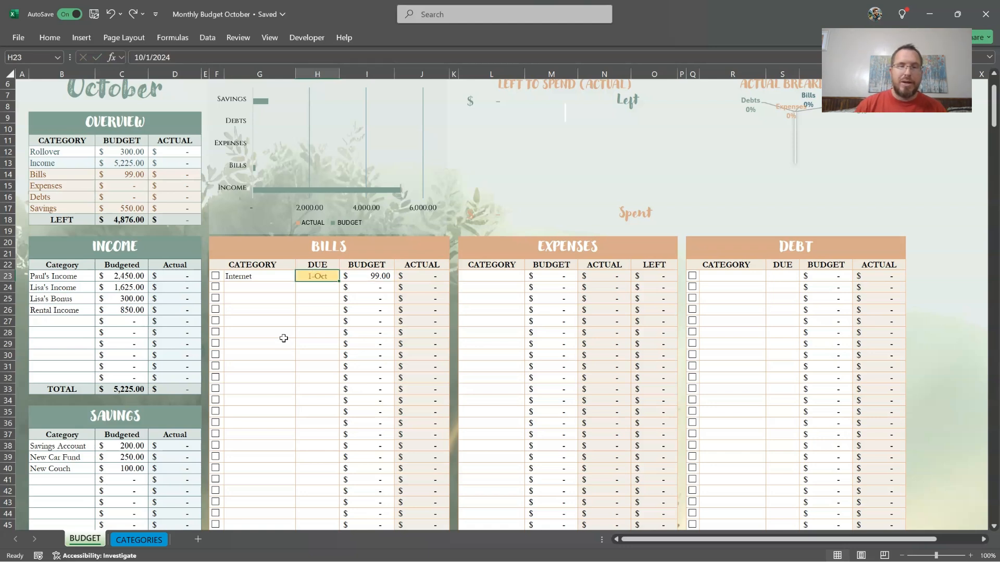
# - Add Mortgage/Rent as the second bill with a due date of 10/5 and a budget of 1425
pyautogui.click(275, 287)
pyautogui.click(300, 287)
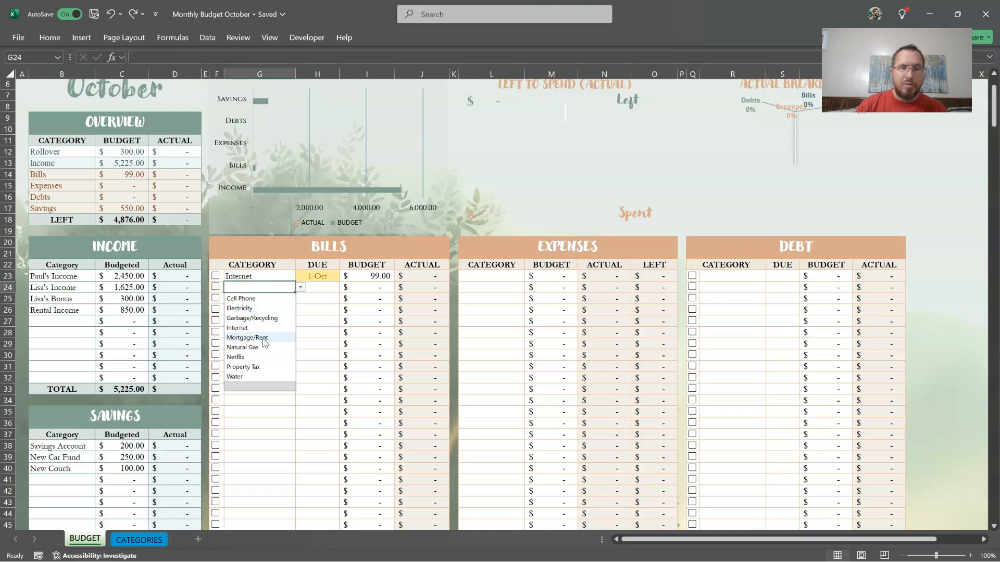
pyautogui.click(255, 338)
pyautogui.click(310, 287)
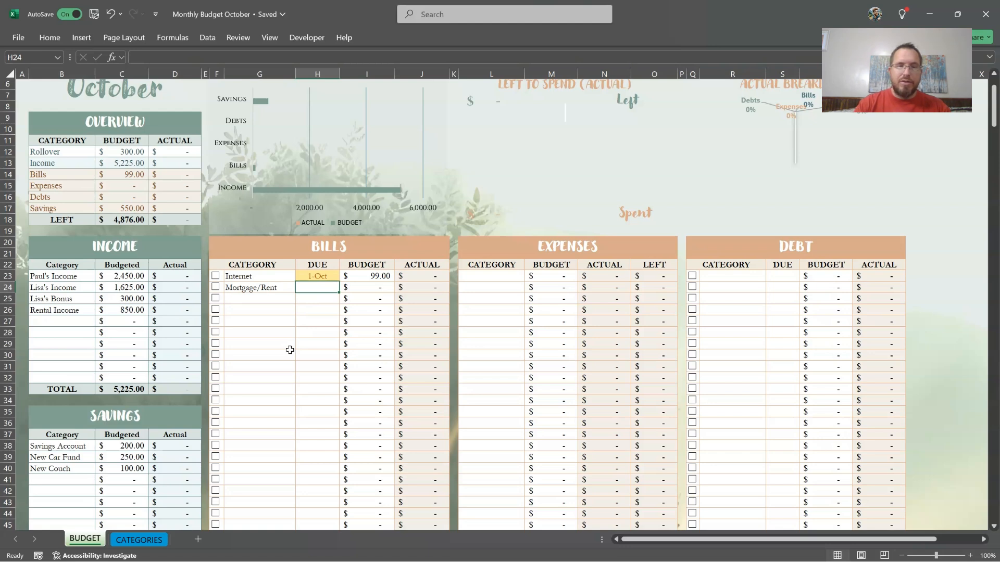
pyautogui.write('10')
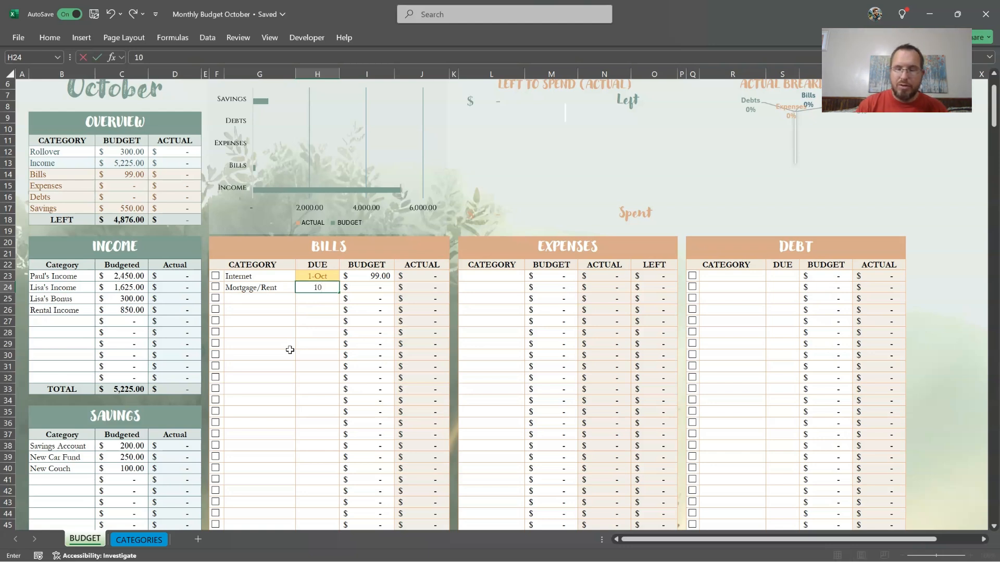
pyautogui.write('/')
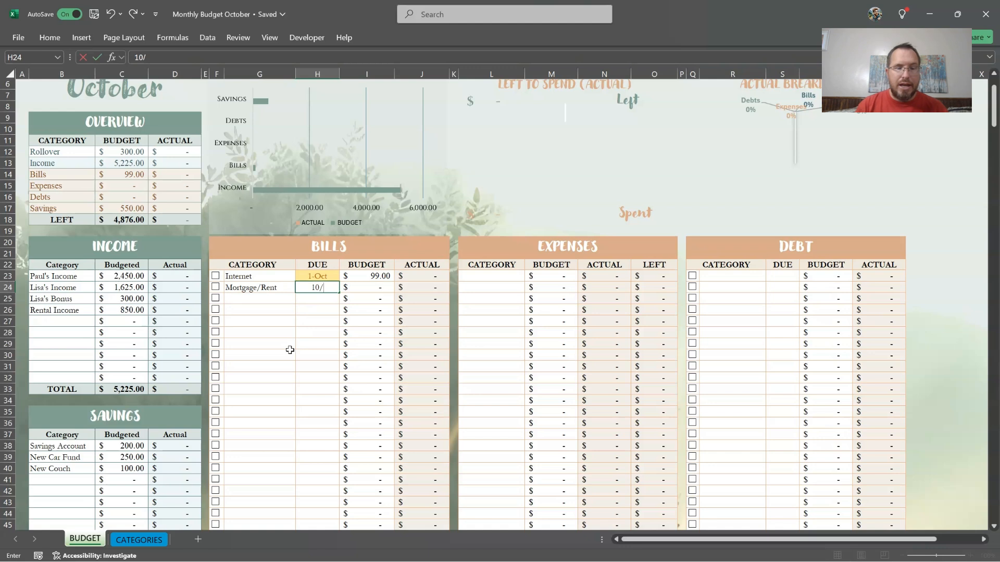
pyautogui.write('5')
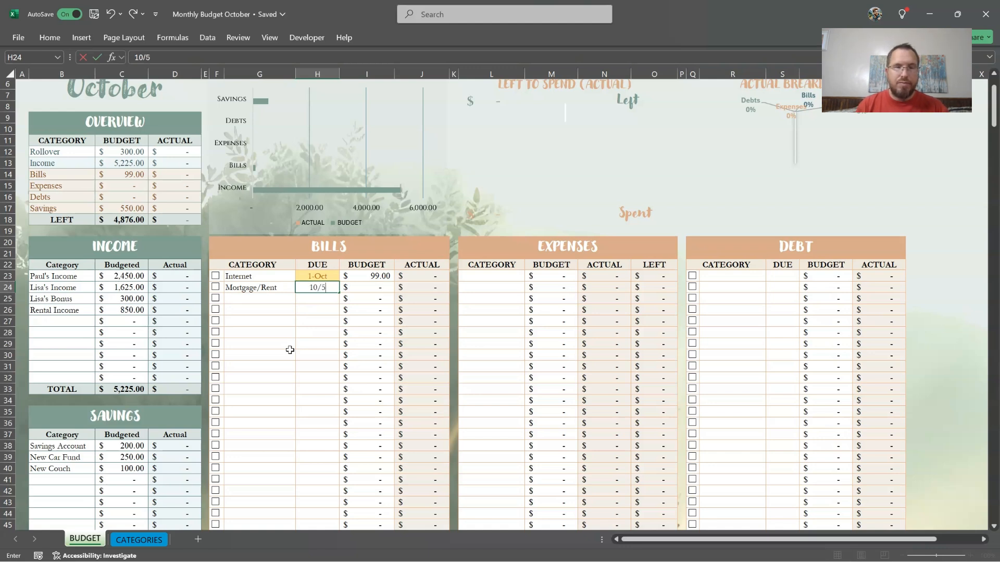
pyautogui.press('Tab')
pyautogui.write('1425')
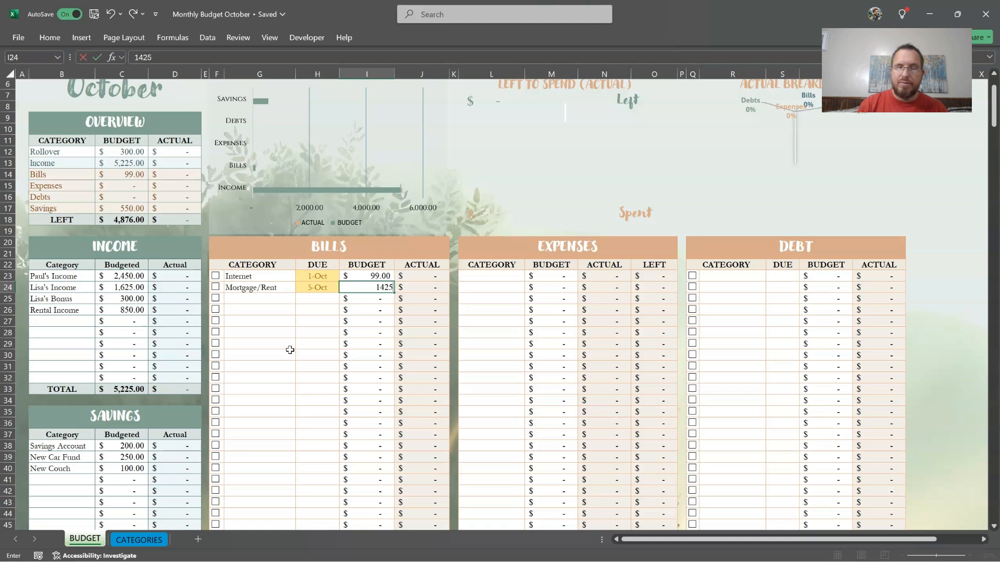
pyautogui.press('Return')
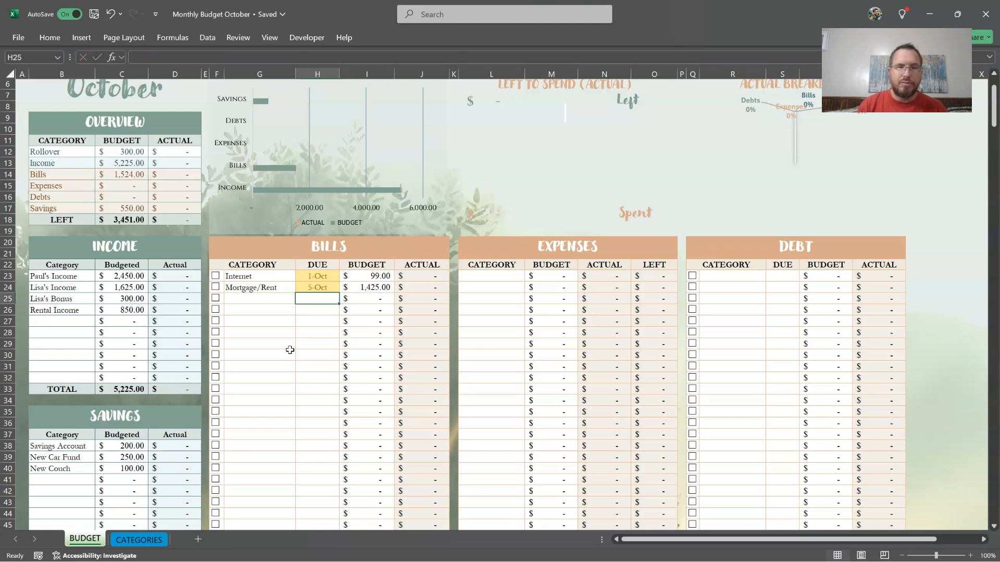
# - Add Cell Phone as the third bill with a due date of 10/15 and a budget of 250
pyautogui.click(277, 299)
pyautogui.click(302, 299)
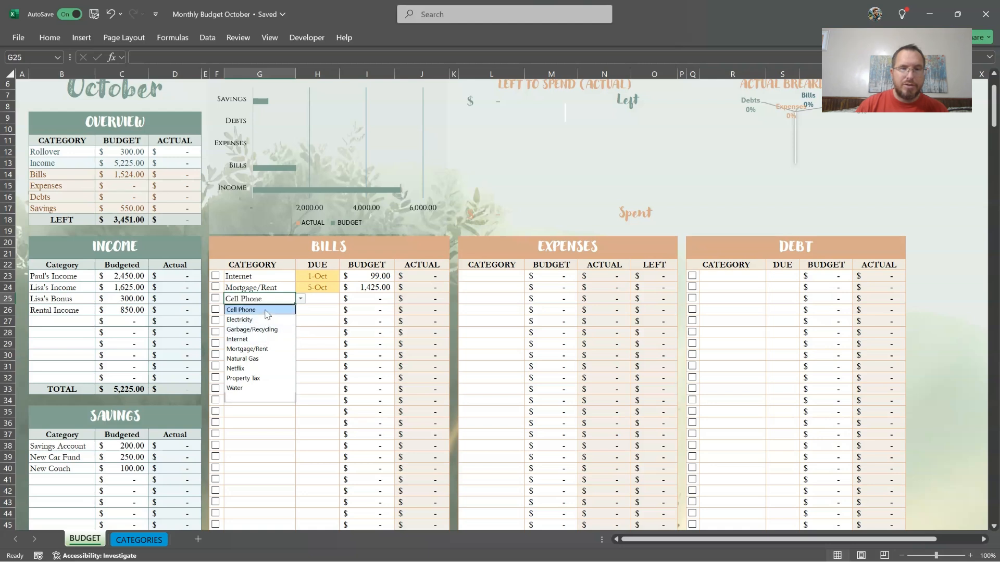
pyautogui.click(240, 310)
pyautogui.click(320, 300)
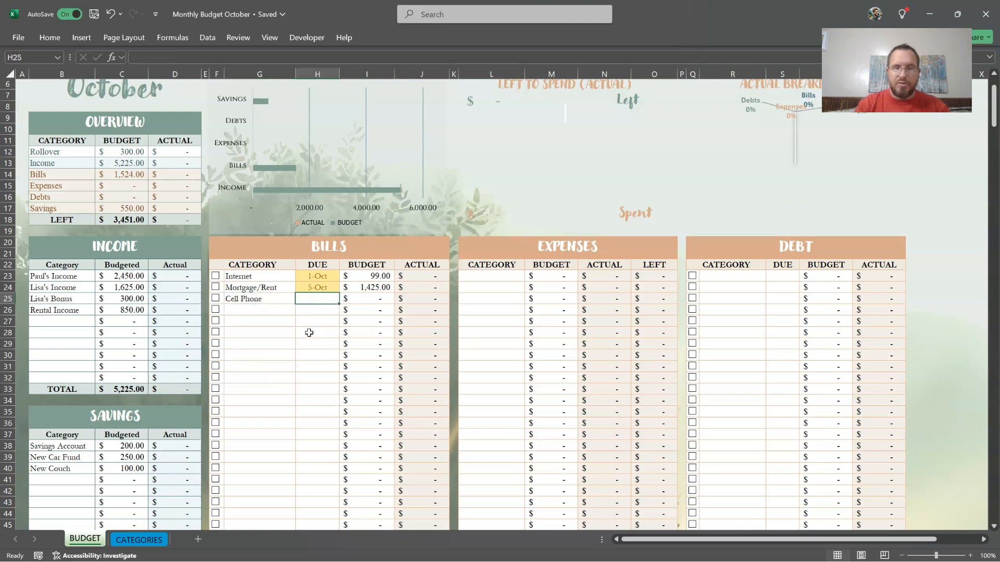
pyautogui.write('1/')
pyautogui.write('/15')
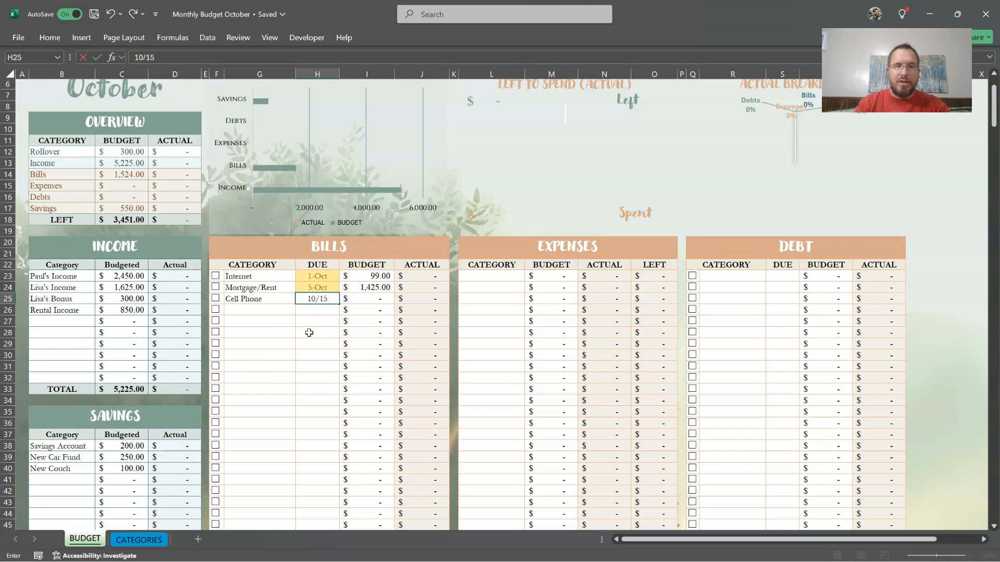
pyautogui.press('Tab')
pyautogui.write('2')
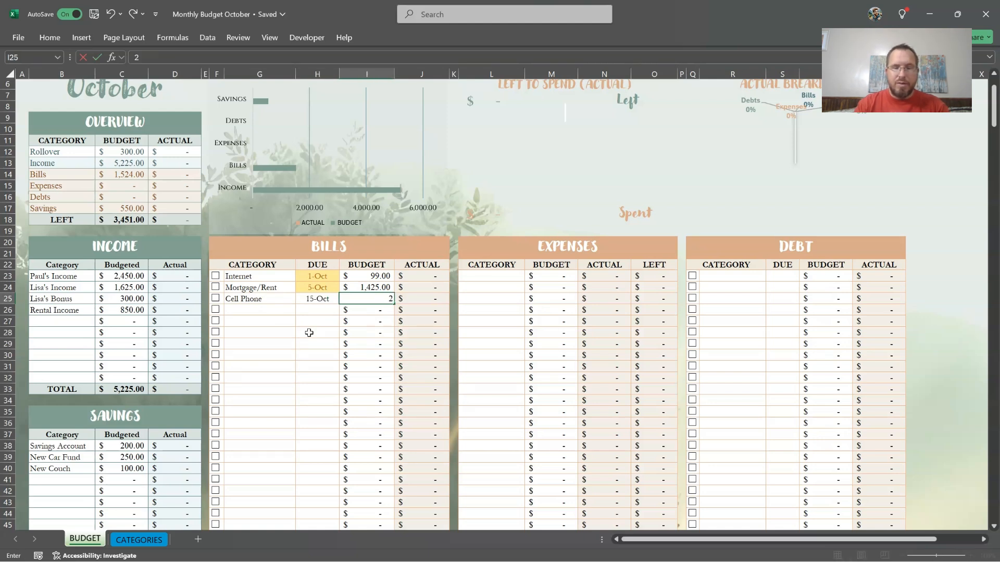
pyautogui.write('50')
pyautogui.press('Return')
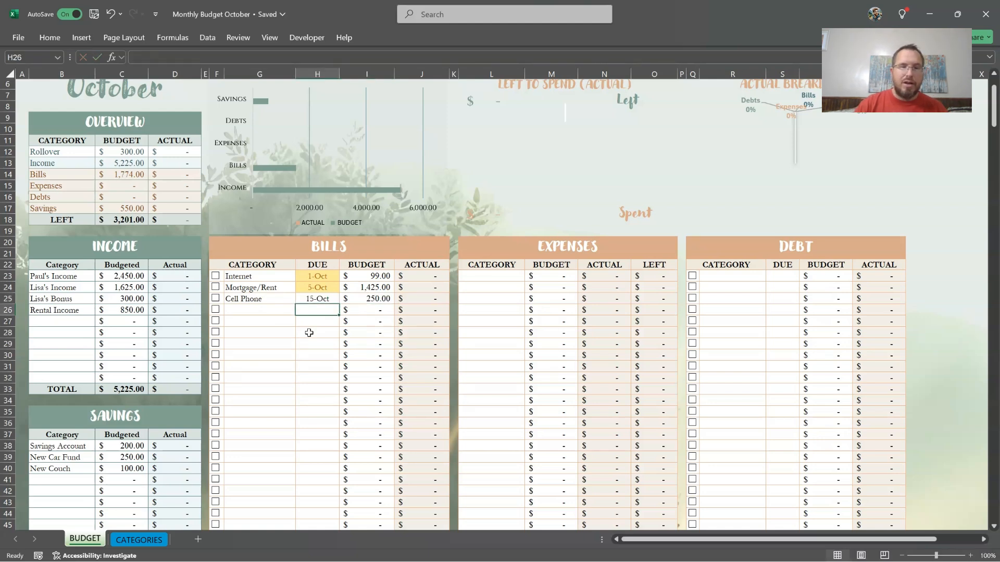
# - Add Natural Gas as the fourth bill with a due date of 10/18 and a budget of 60
pyautogui.click(269, 308)
pyautogui.click(301, 309)
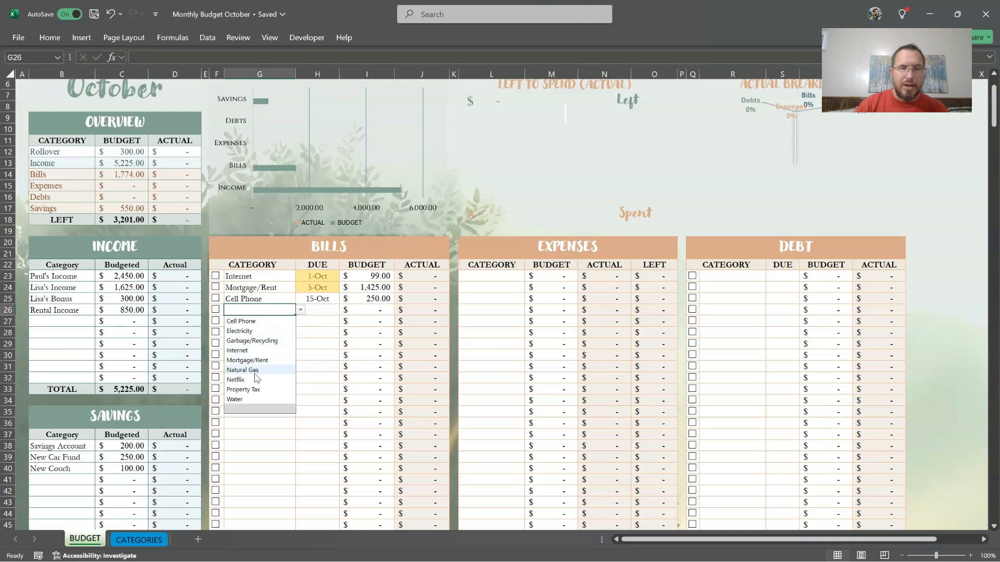
pyautogui.click(244, 370)
pyautogui.click(317, 310)
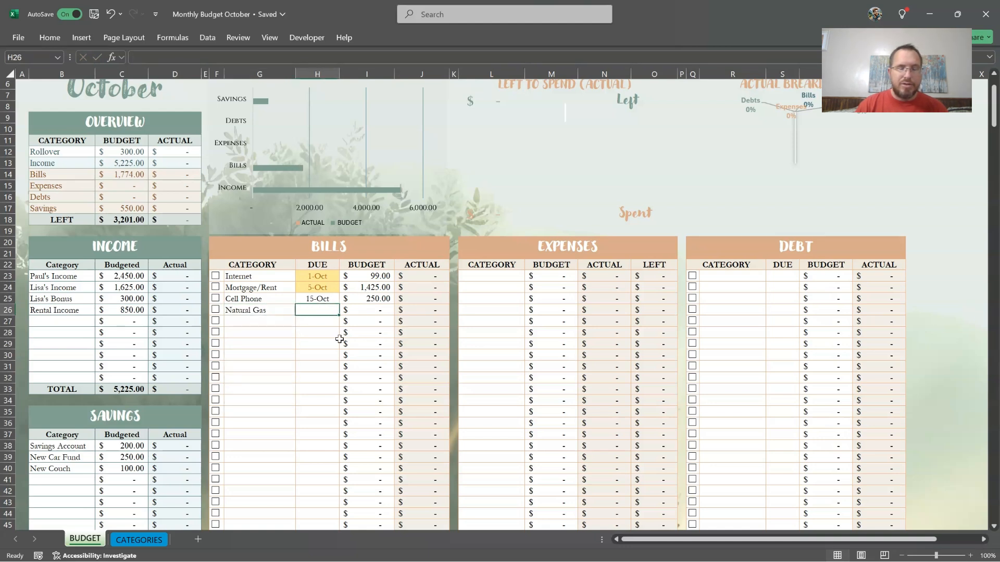
pyautogui.write('18-Oct')
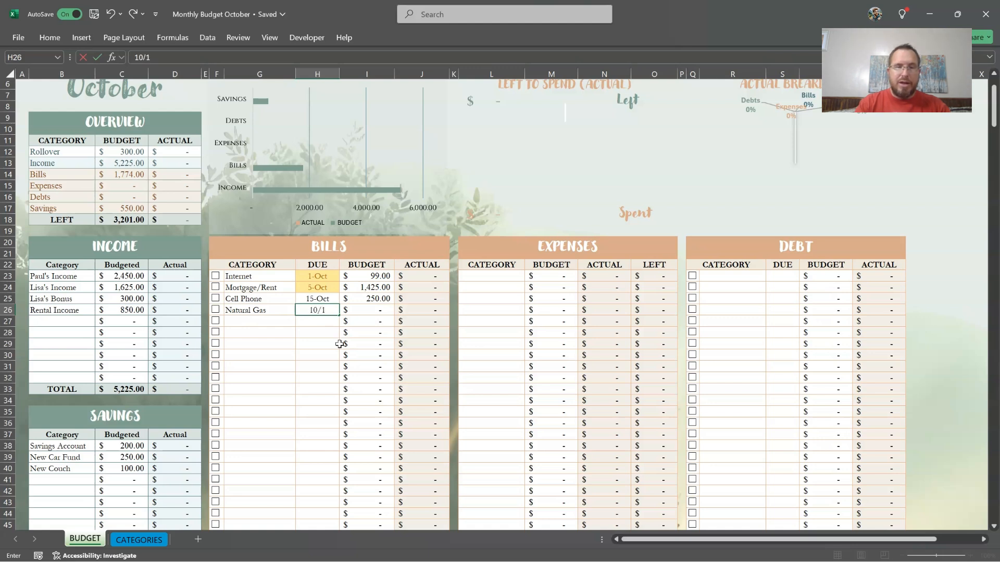
pyautogui.press('Tab')
pyautogui.write('60')
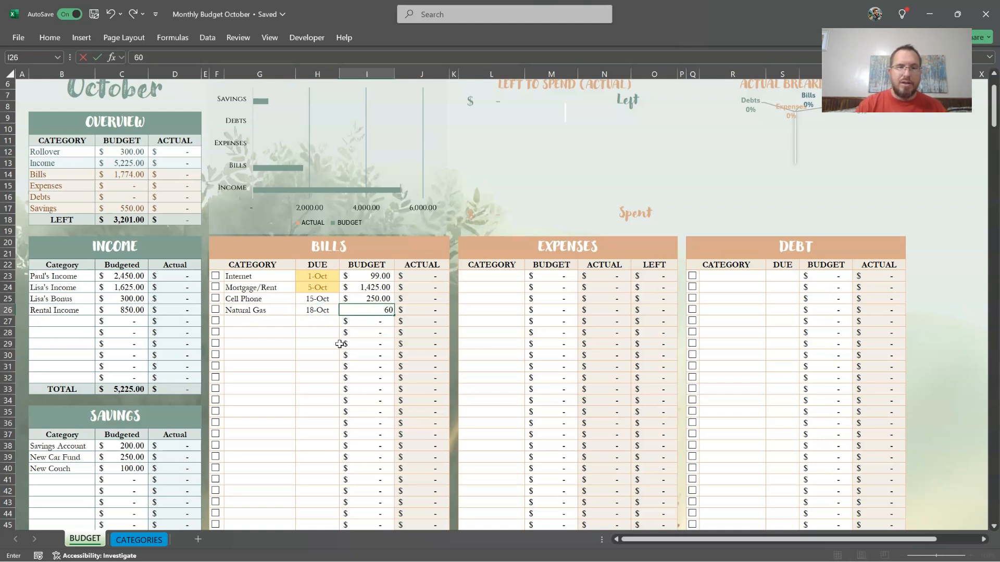
pyautogui.press('Return')
# - Add Electricity as the fifth bill with a due date of 10/28 and a budget of 150
pyautogui.click(250, 321)
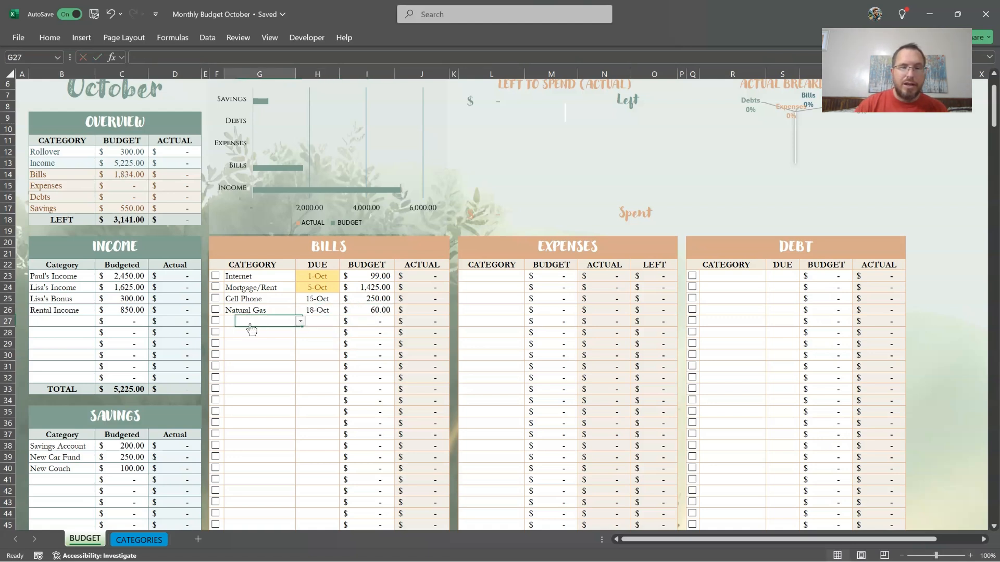
pyautogui.click(300, 322)
pyautogui.press('Down')
pyautogui.press('Down')
pyautogui.press('Return')
pyautogui.click(308, 325)
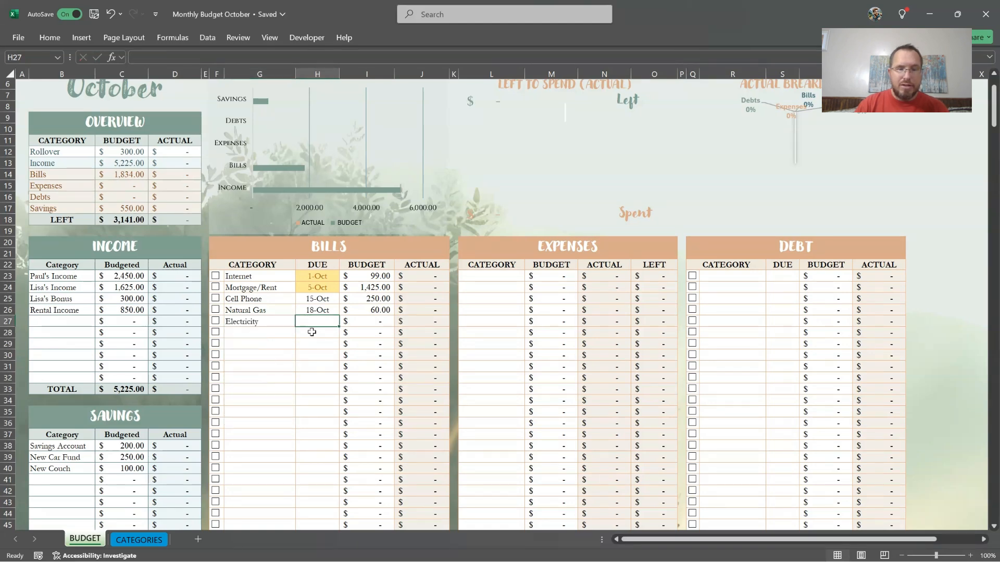
pyautogui.write('10/28')
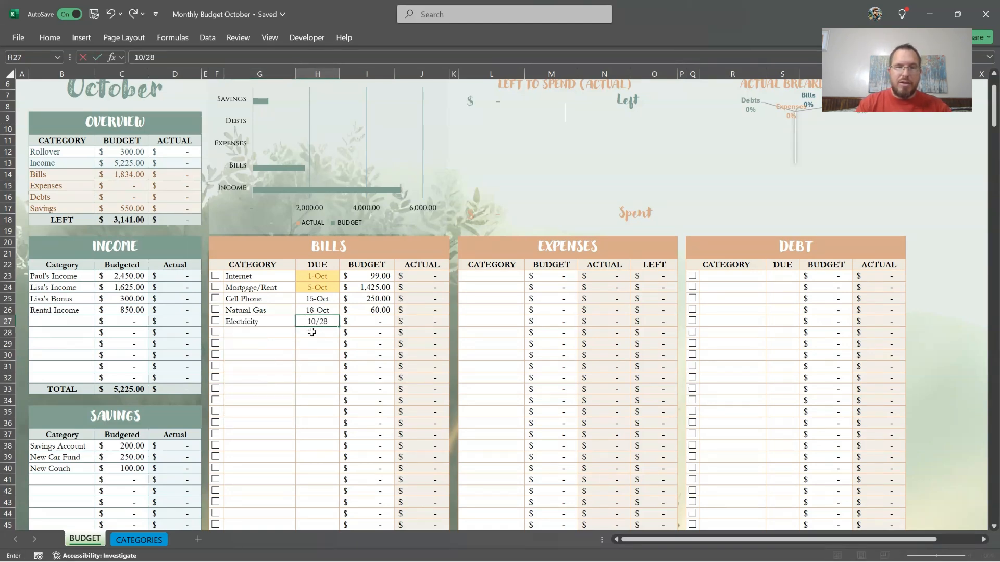
pyautogui.press('Tab')
pyautogui.write('150')
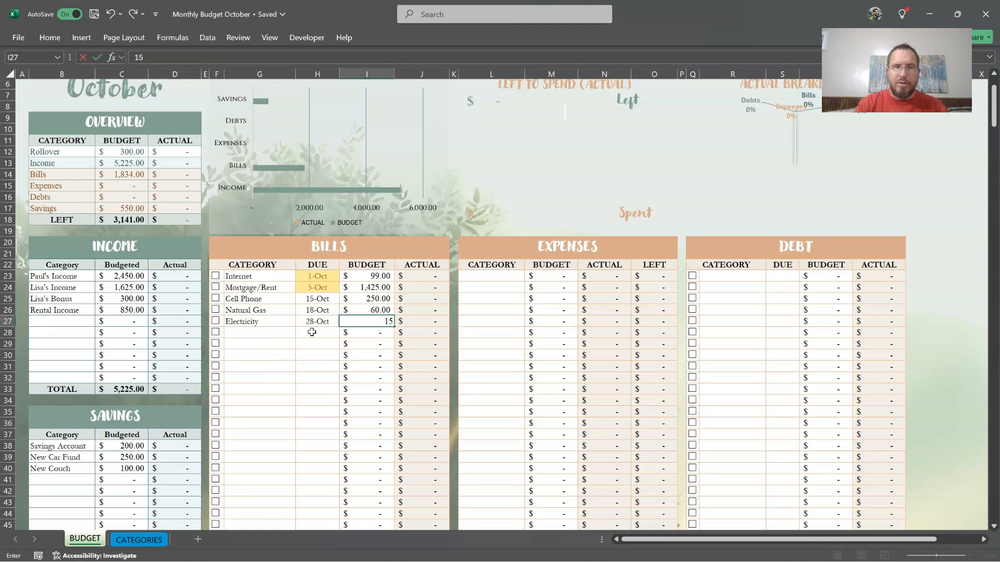
pyautogui.press('Return')
# - Add Water as the sixth bill with a due date of 10/25 and a budget of 80
pyautogui.click(280, 333)
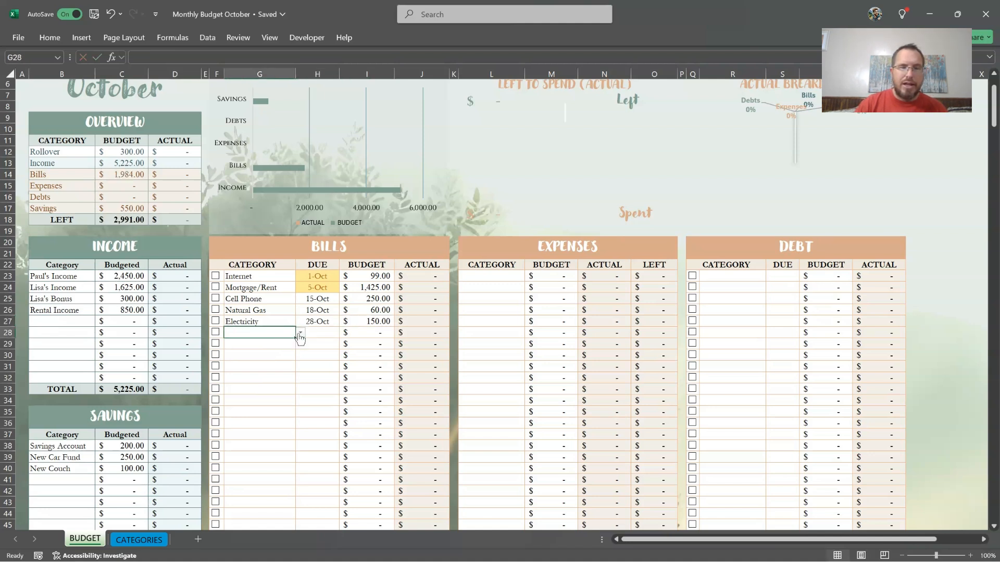
pyautogui.click(300, 333)
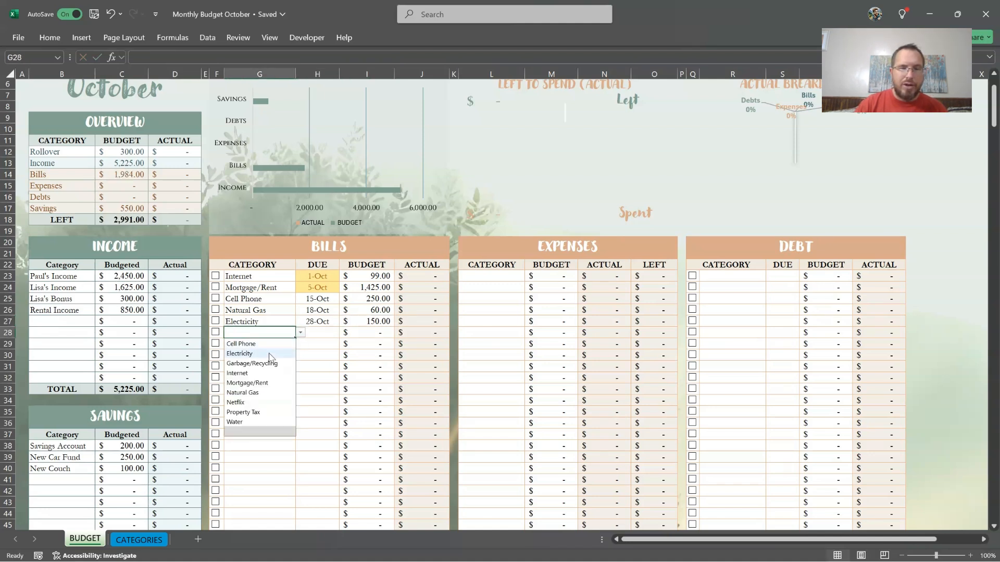
pyautogui.click(248, 423)
pyautogui.press('Tab')
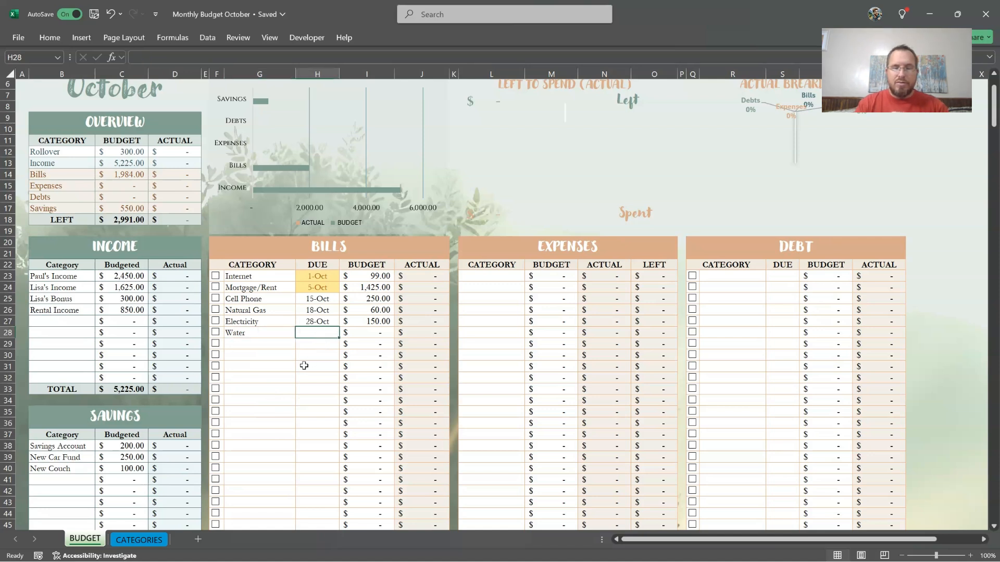
pyautogui.write('10/25')
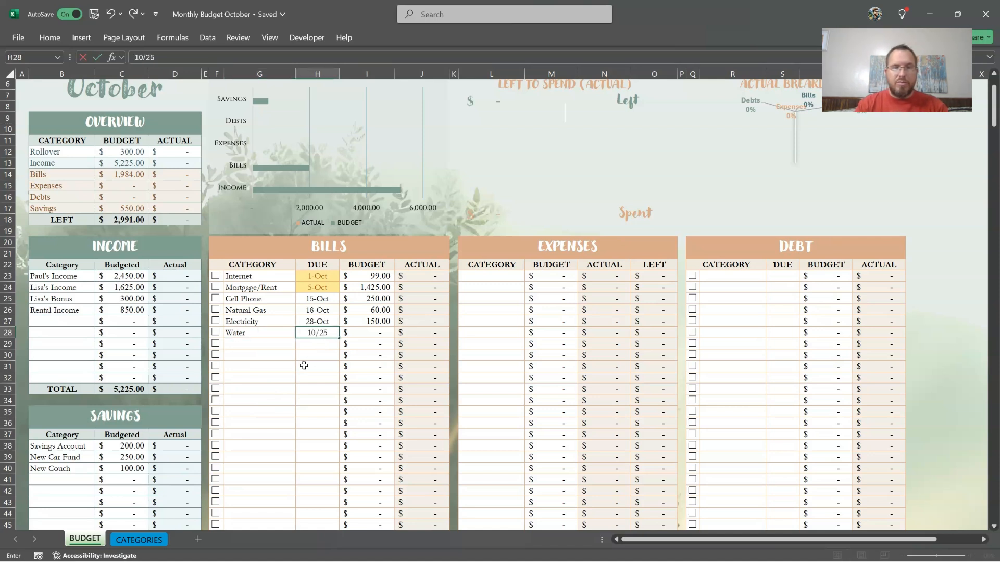
pyautogui.press('Tab')
pyautogui.write('80')
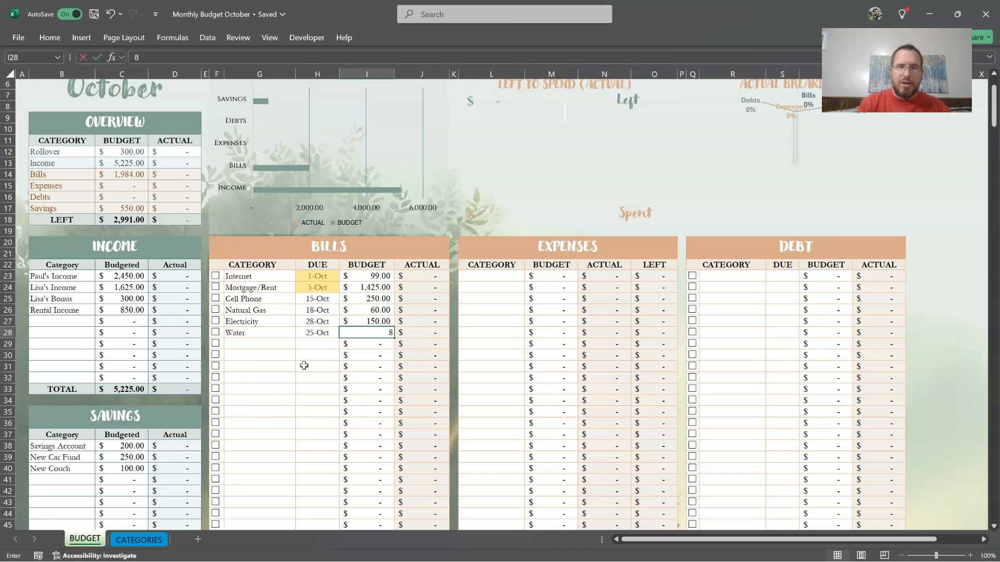
pyautogui.press('Return')
# - Add Netflix as the seventh bill with a due date of 10/12 and a budget of 25
pyautogui.click(276, 344)
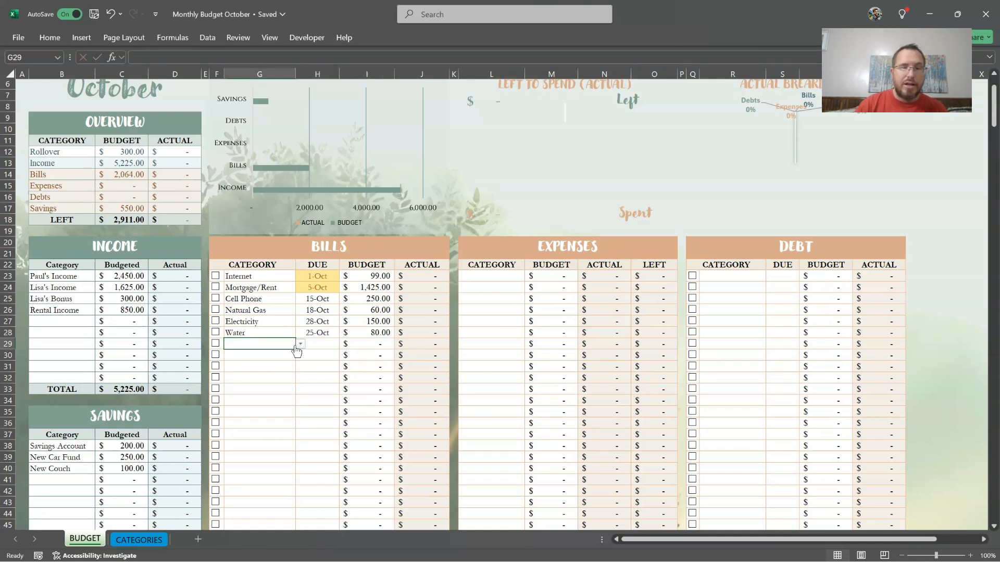
pyautogui.click(300, 344)
pyautogui.click(263, 414)
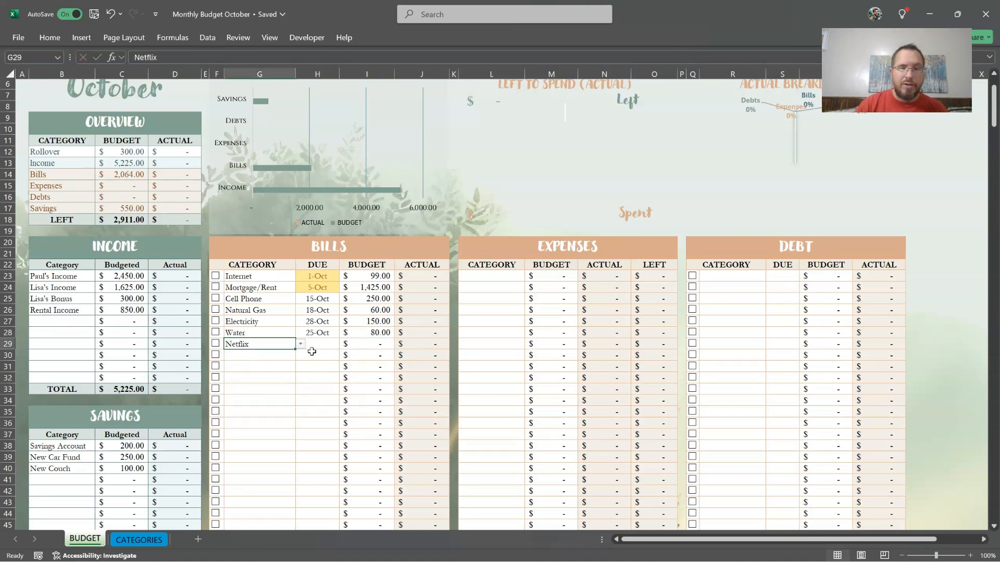
pyautogui.click(314, 345)
pyautogui.write('10/12')
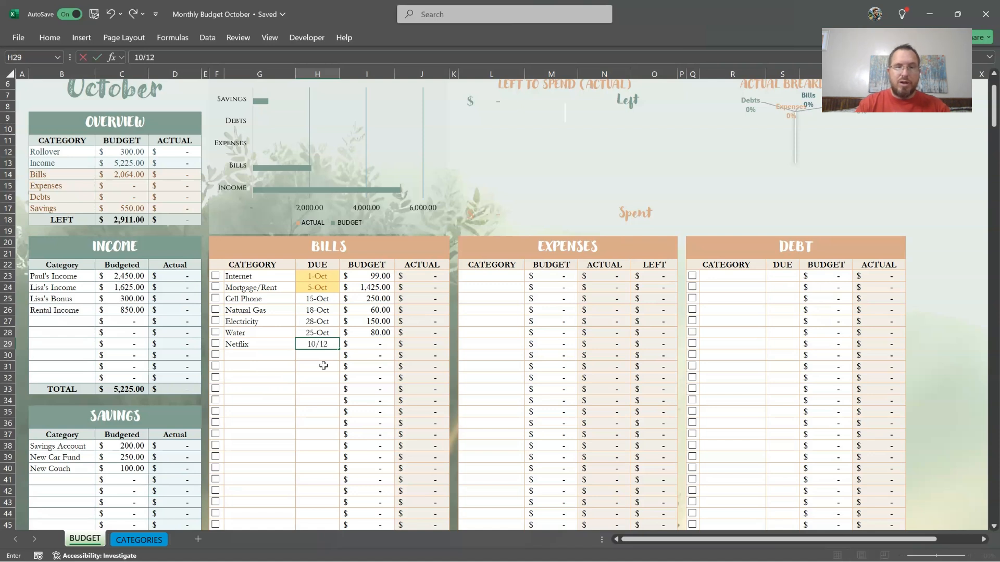
pyautogui.press('Tab')
pyautogui.write('25')
pyautogui.press('Tab')
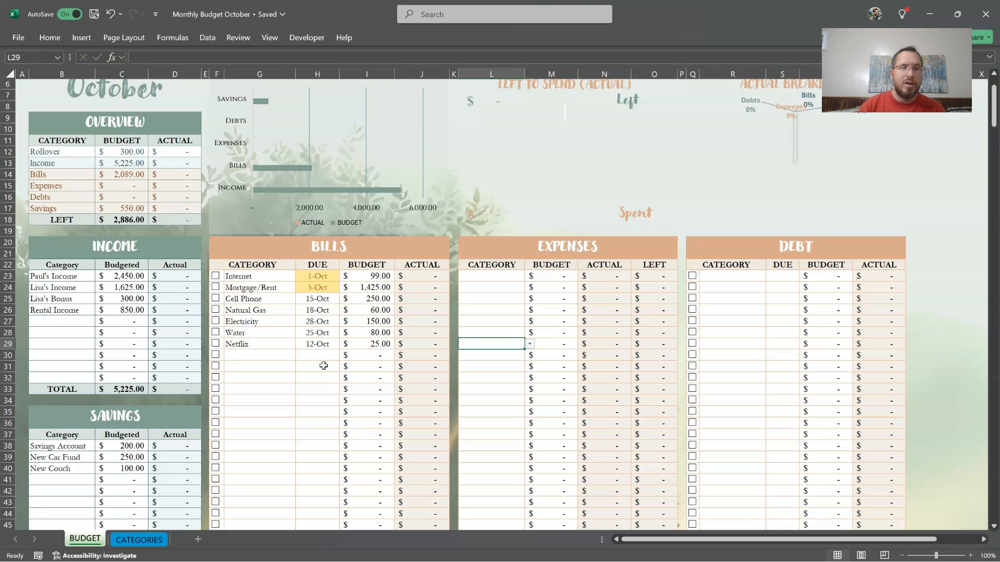
pyautogui.click(123, 176)
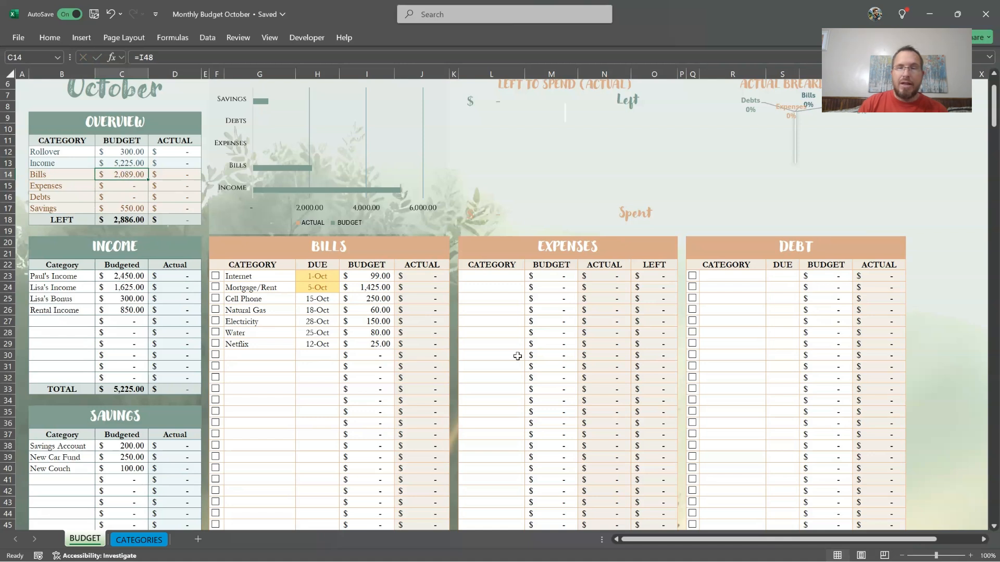
# - Add Groceries as the first expense category with a budget of 800
pyautogui.click(498, 280)
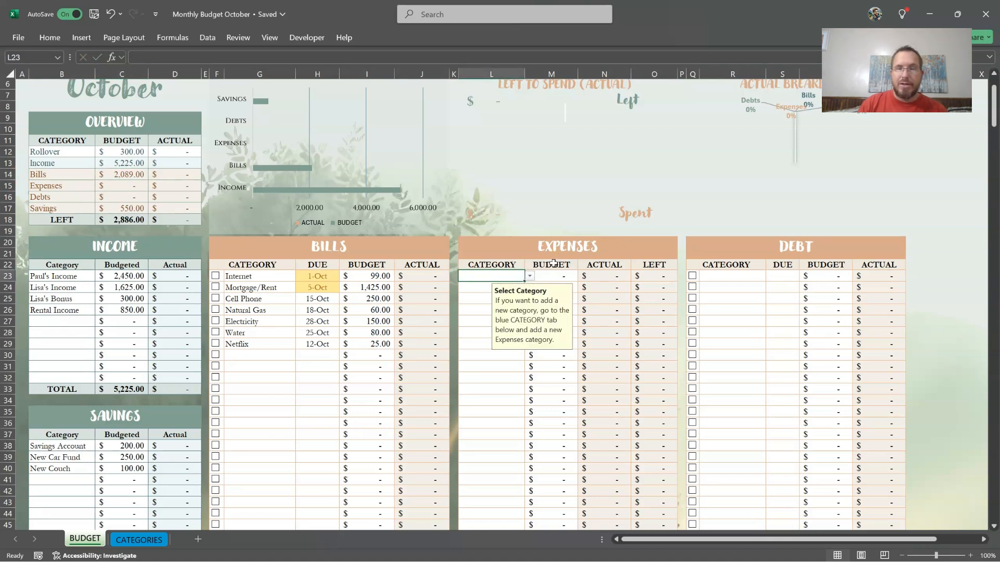
pyautogui.click(531, 277)
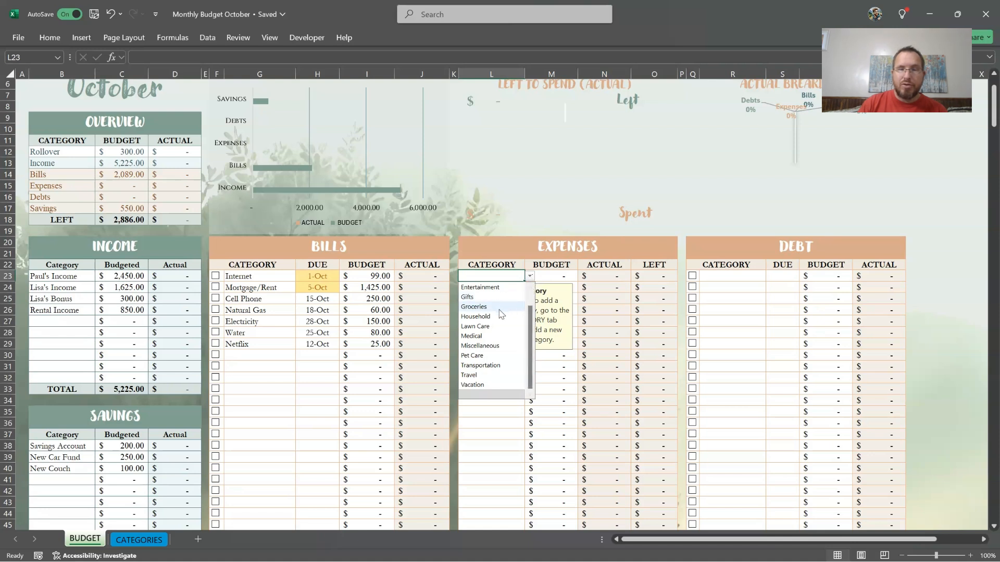
pyautogui.click(502, 307)
pyautogui.click(542, 276)
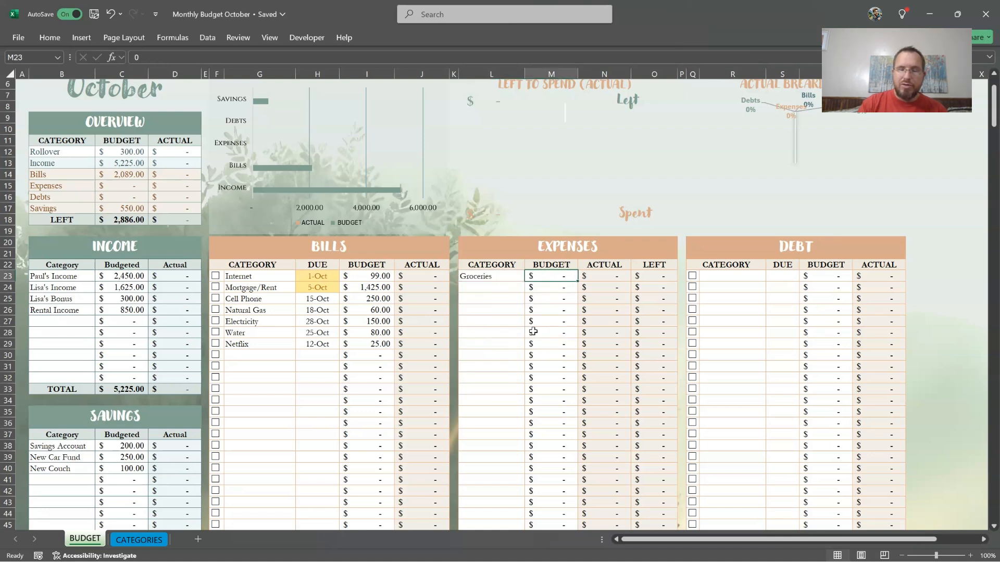
pyautogui.write('800')
pyautogui.press('Return')
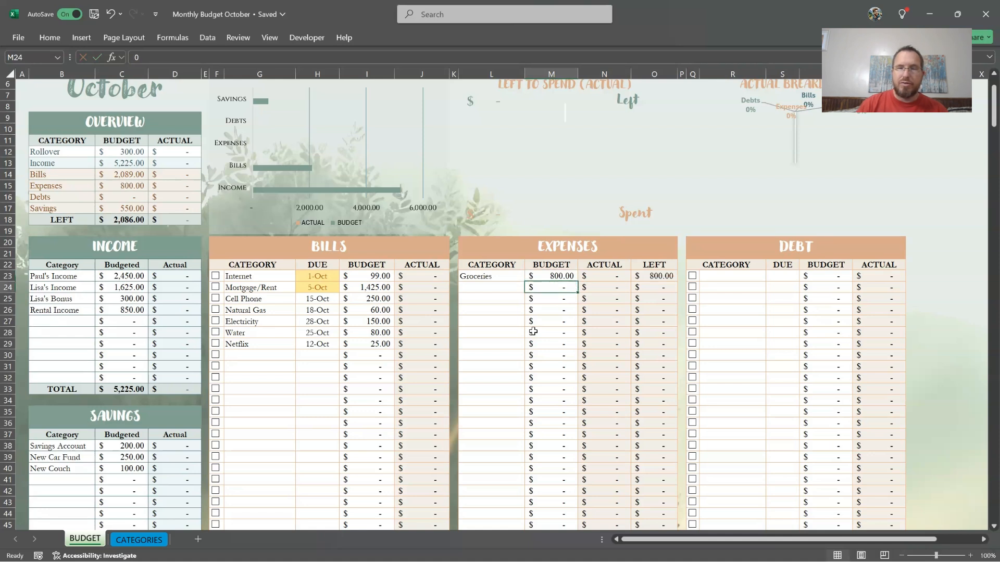
# - Add Dining Out as the second expense category with a budget of 300
pyautogui.click(512, 288)
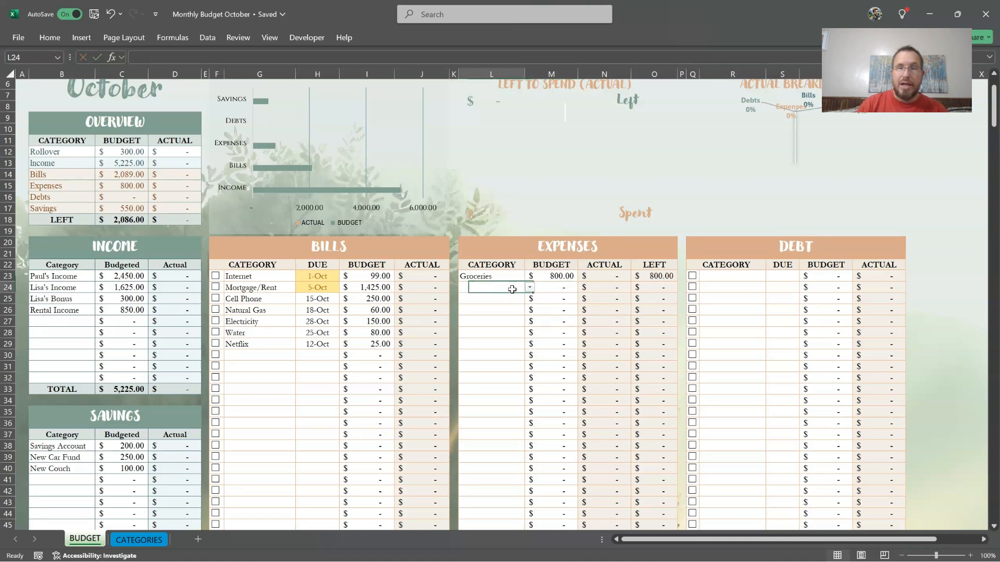
pyautogui.click(530, 288)
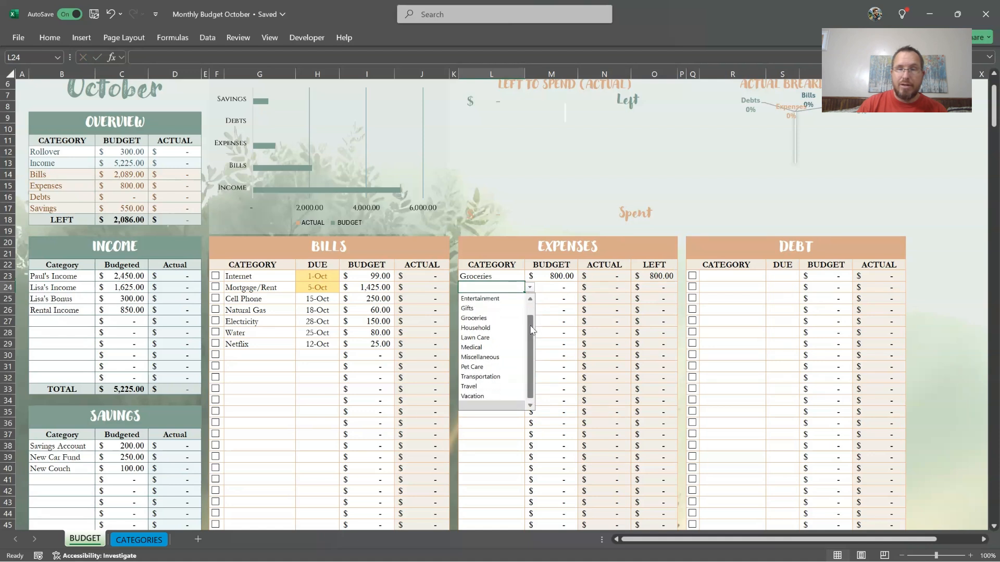
pyautogui.moveTo(530, 331); pyautogui.dragTo(533, 309)
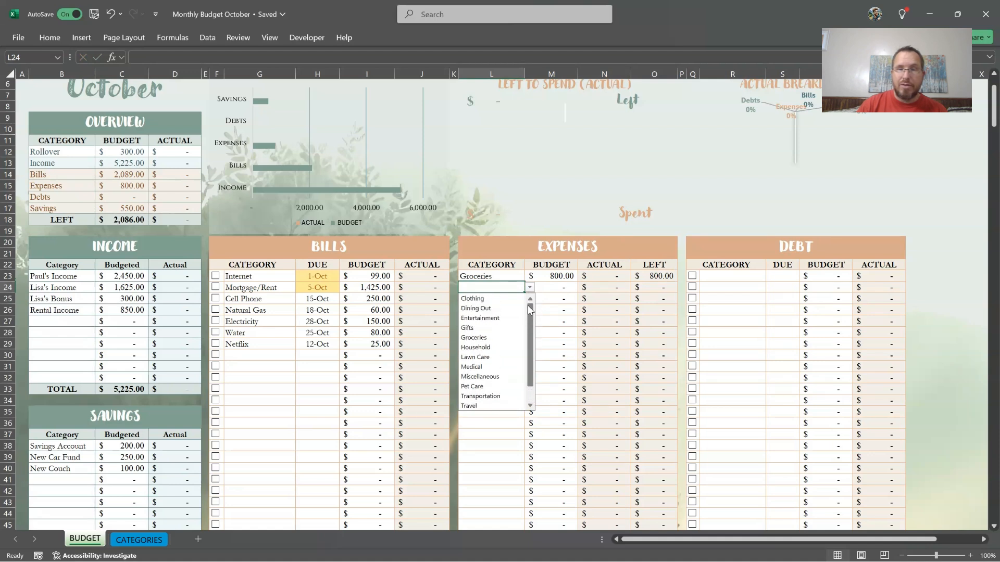
pyautogui.click(484, 308)
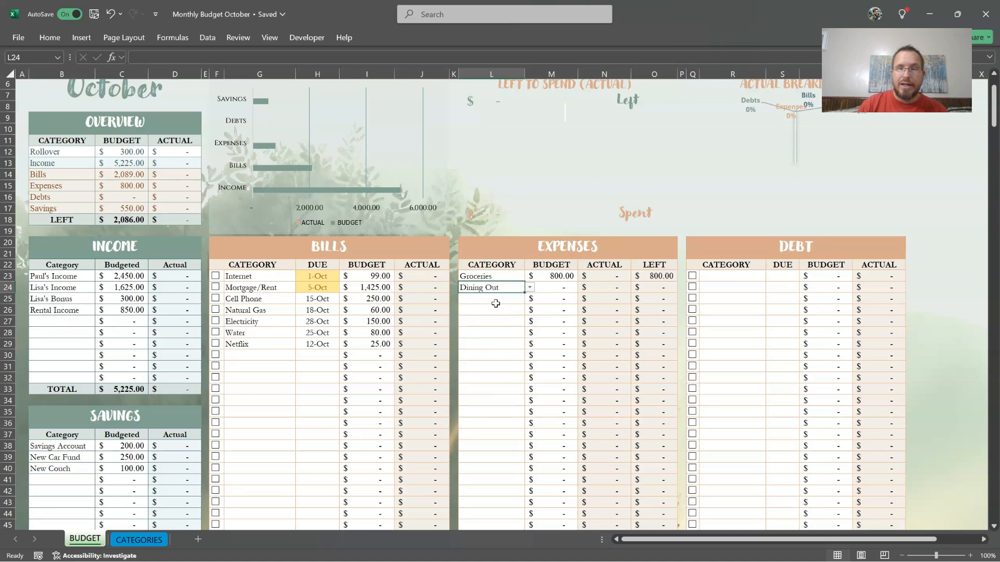
pyautogui.click(544, 289)
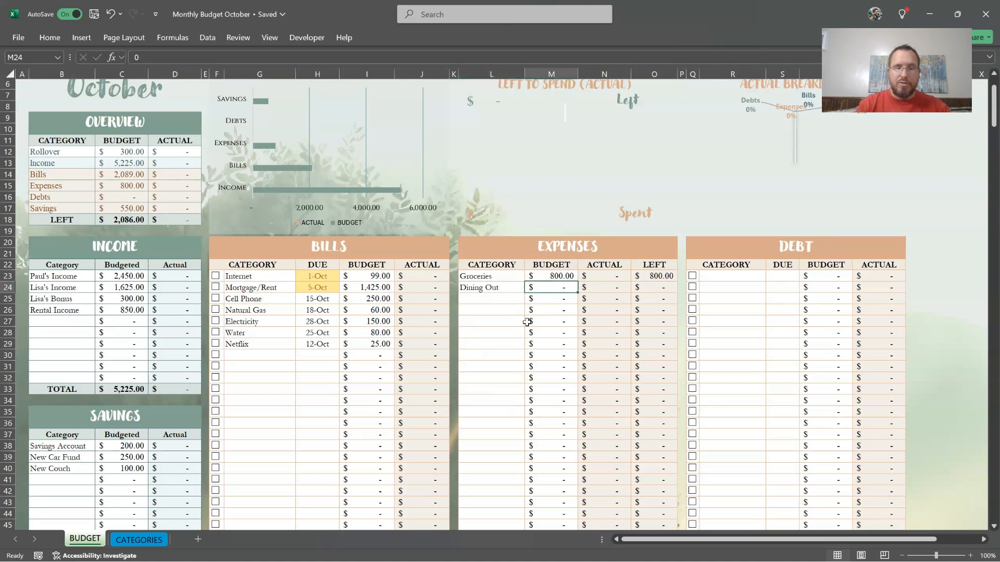
pyautogui.write('300')
pyautogui.press('Return')
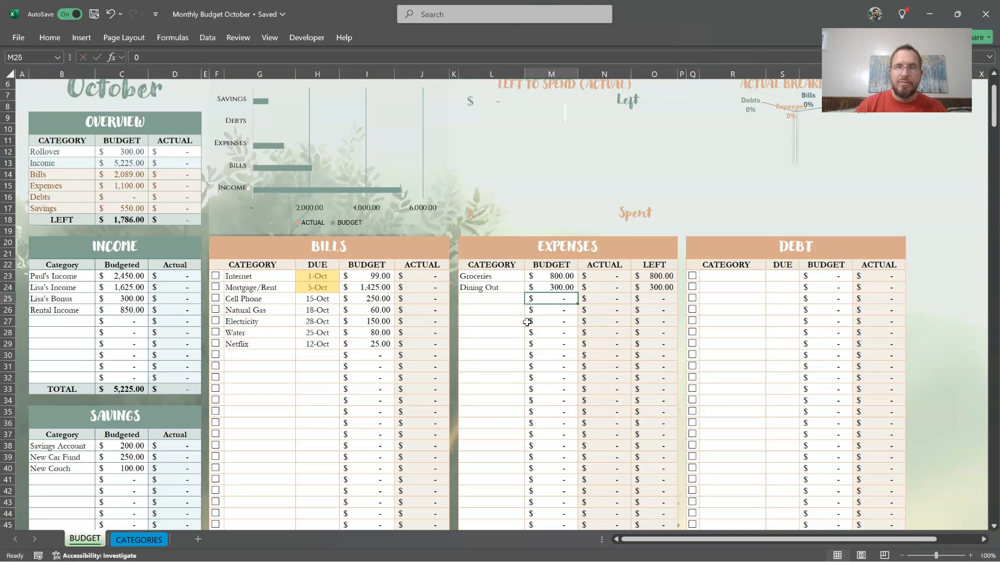
# - Add Transportation as the third expense category with a budget of 160
pyautogui.click(516, 302)
pyautogui.click(530, 299)
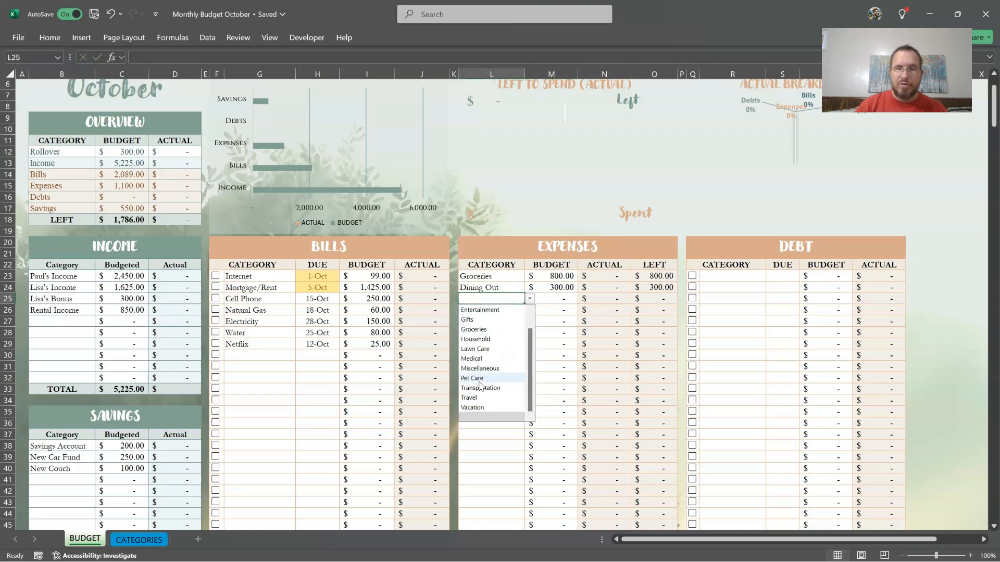
pyautogui.click(488, 388)
pyautogui.press('Tab')
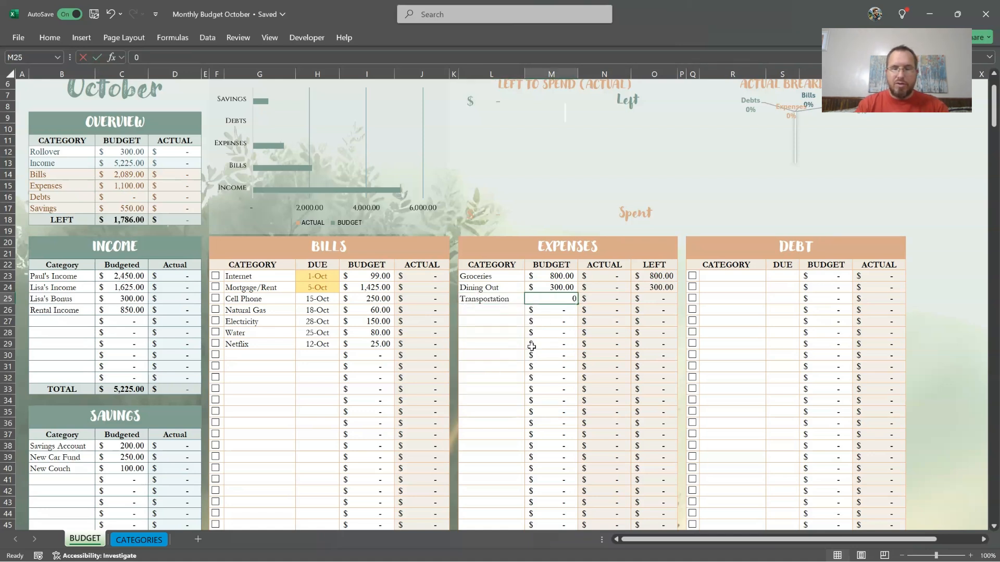
pyautogui.write('160')
pyautogui.press('Return')
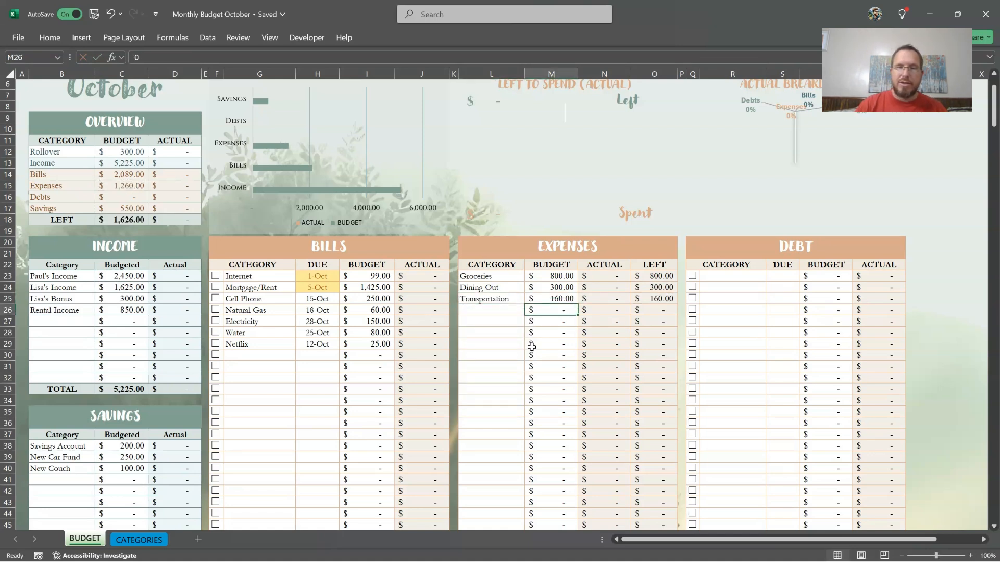
# - Add Household as the fourth expense category with a budget of 150
pyautogui.click(506, 309)
pyautogui.click(529, 309)
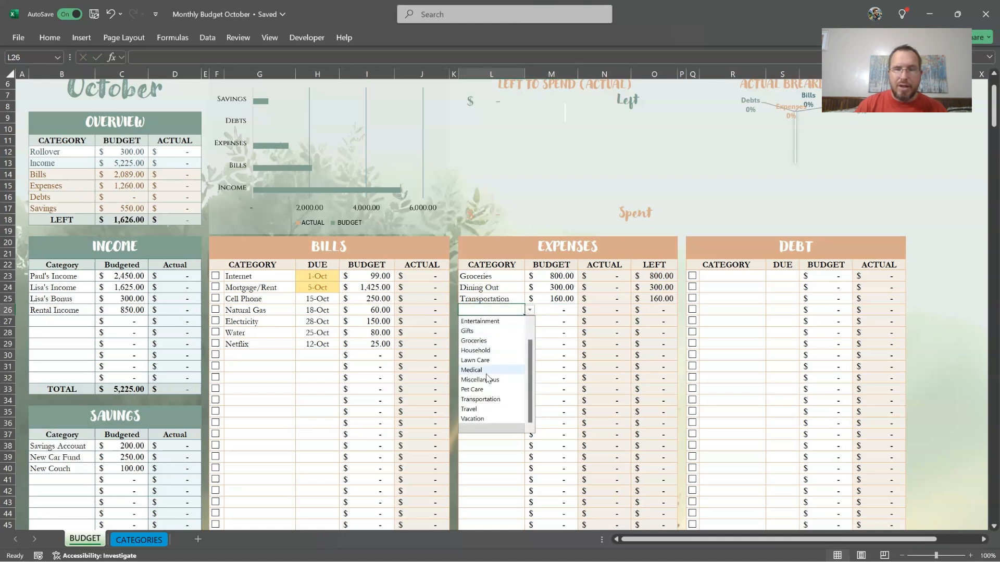
pyautogui.click(491, 351)
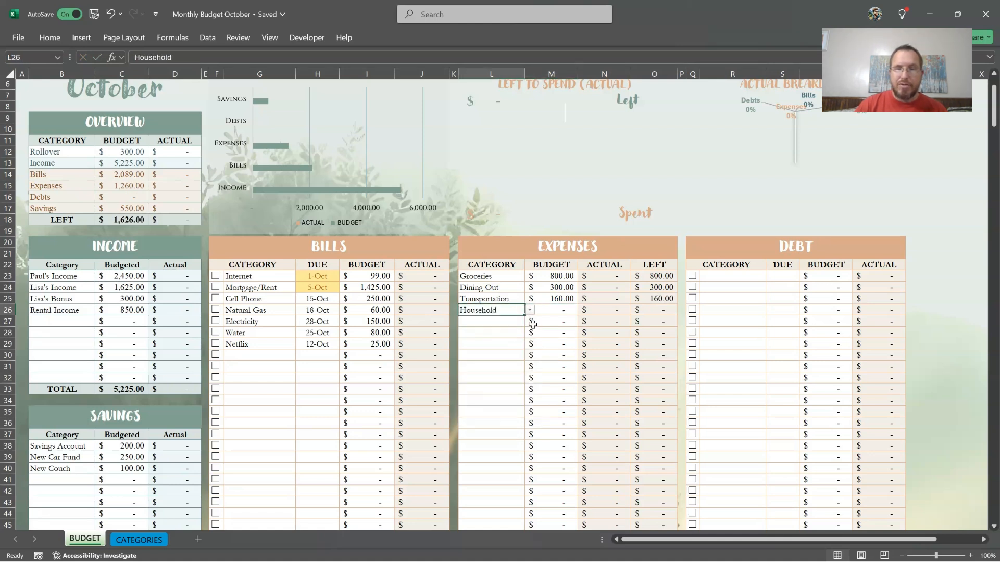
pyautogui.press('Tab')
pyautogui.write('150')
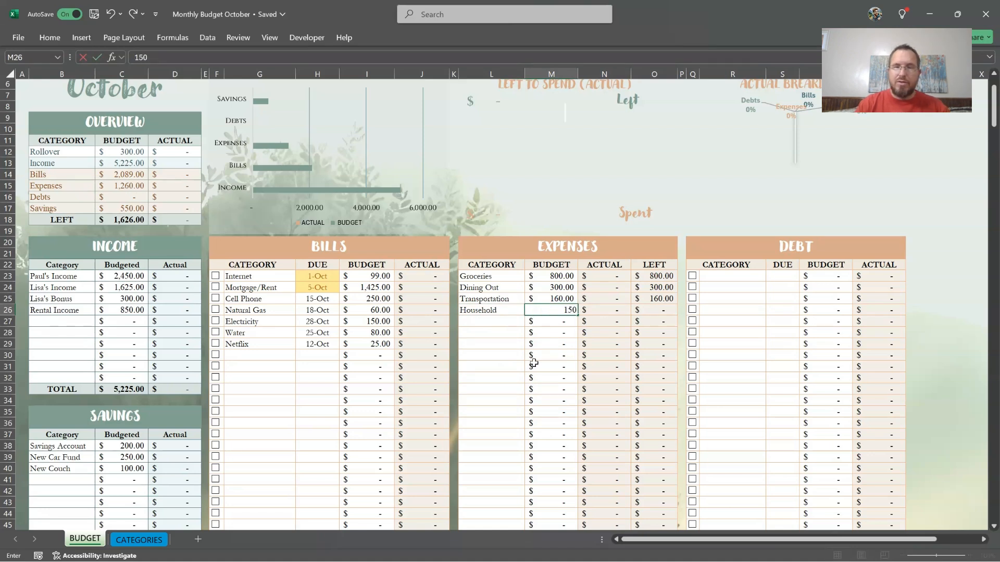
pyautogui.press('Return')
# - Add Lawn Care as the fifth expense category with a budget of 50
pyautogui.click(505, 321)
pyautogui.click(529, 321)
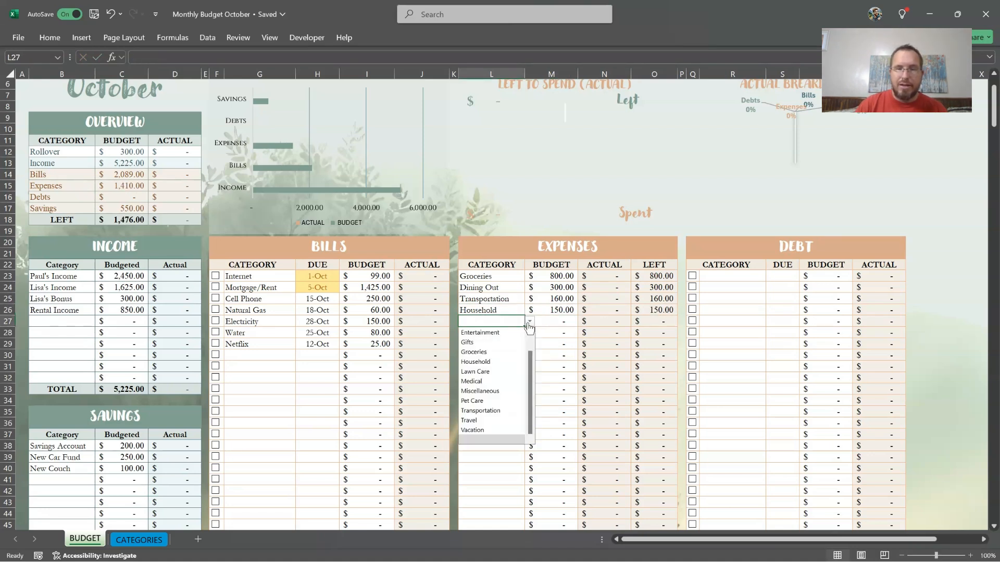
pyautogui.click(494, 372)
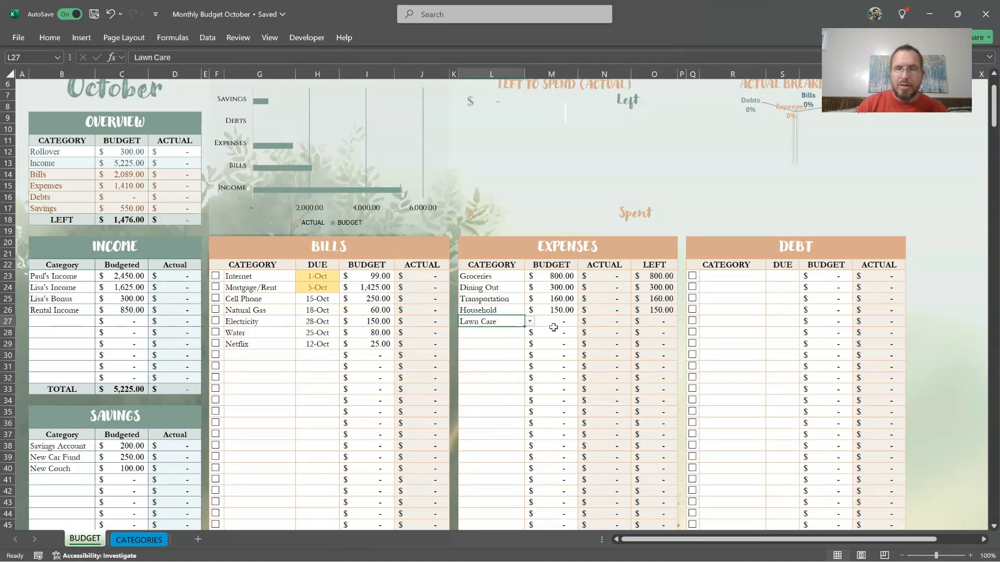
pyautogui.press('Tab')
pyautogui.write('50')
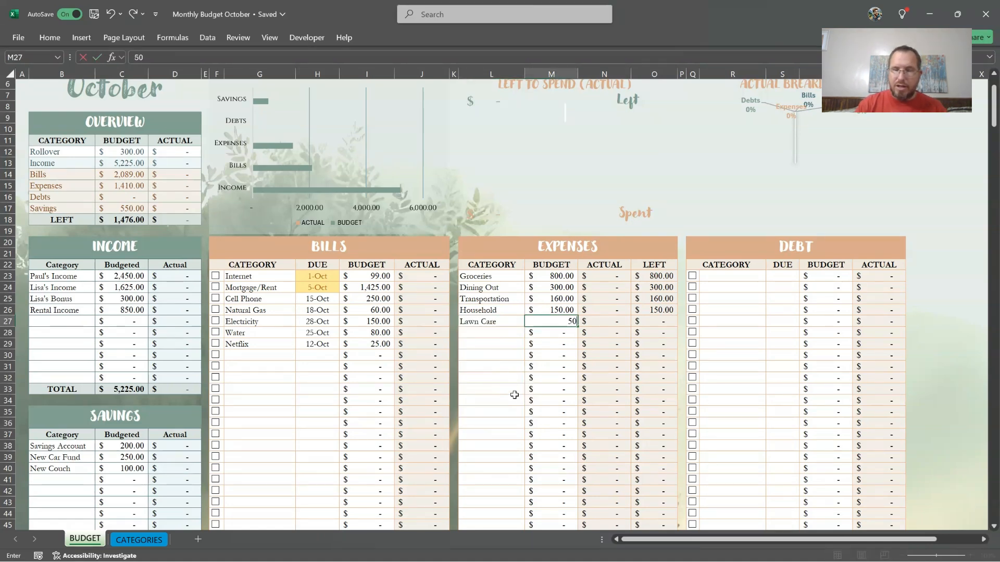
pyautogui.press('Return')
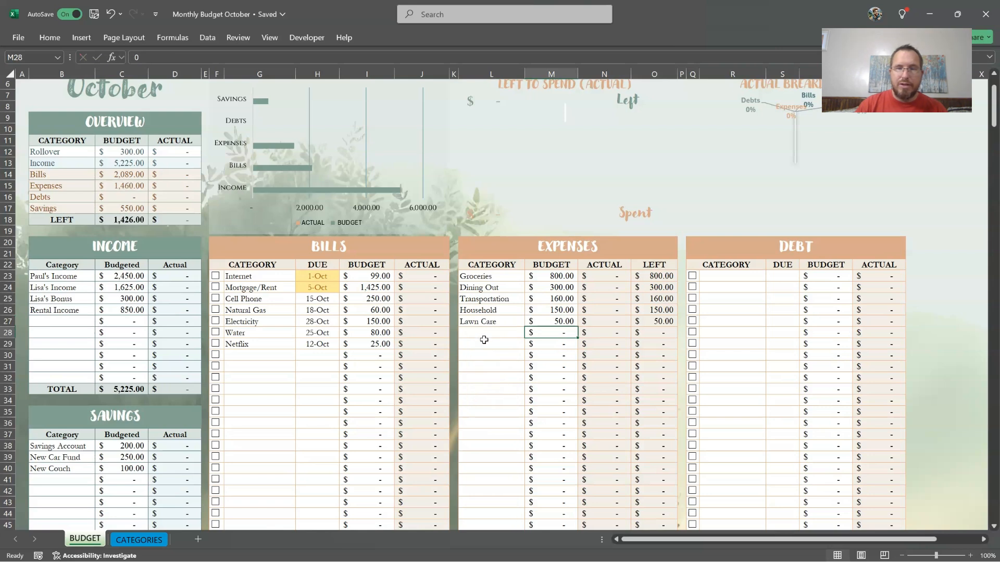
# - Add School Supplies at the end of the Expenses list on the CATEGORIES sheet
pyautogui.click(492, 335)
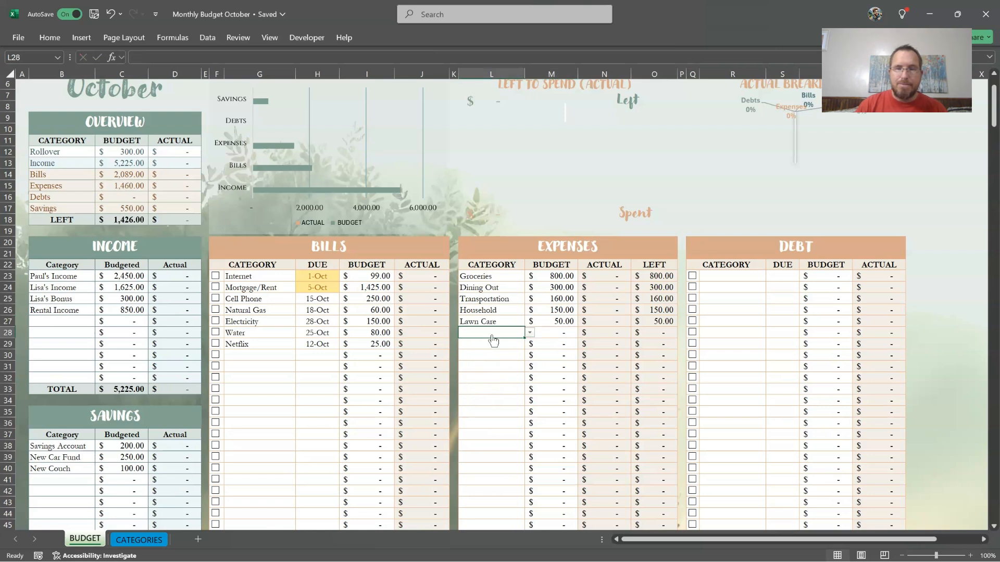
pyautogui.click(530, 333)
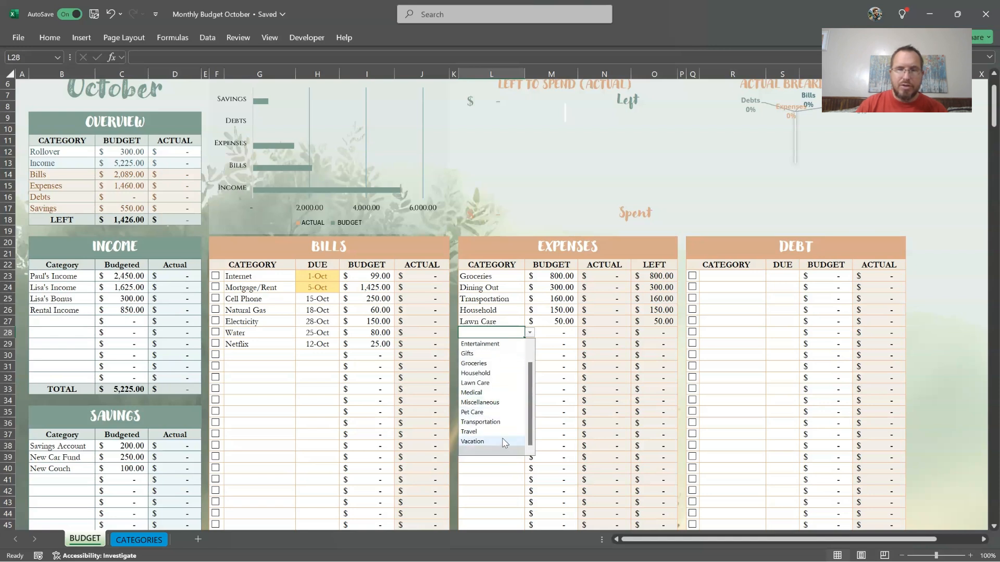
pyautogui.click(142, 542)
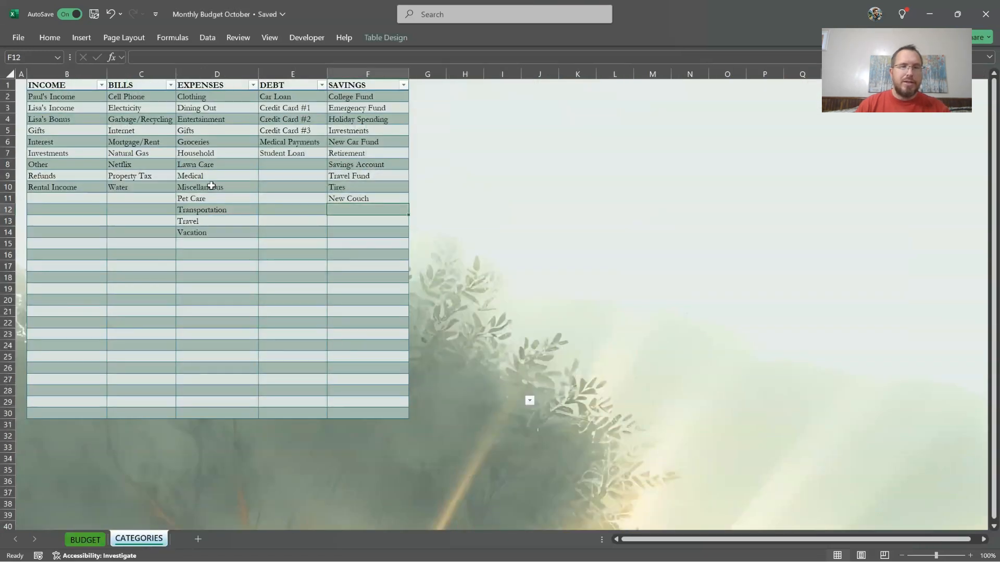
pyautogui.click(196, 242)
pyautogui.write('Sc')
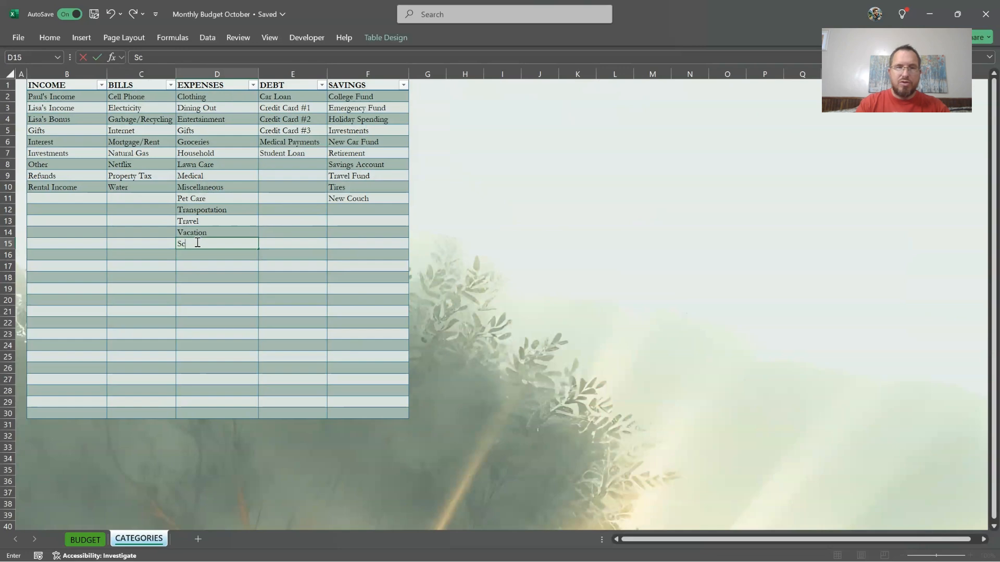
pyautogui.write('hool Supplies')
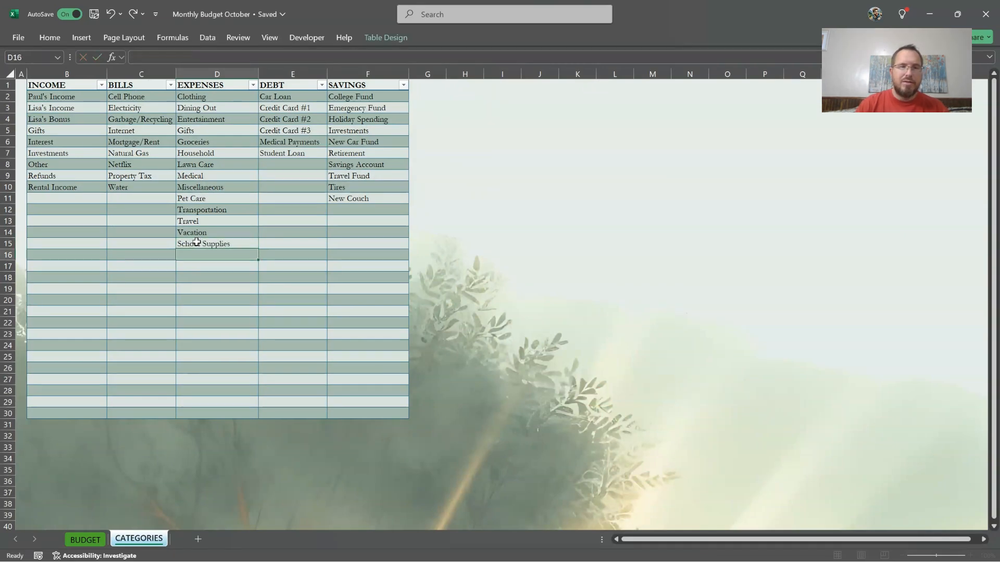
pyautogui.press('Return')
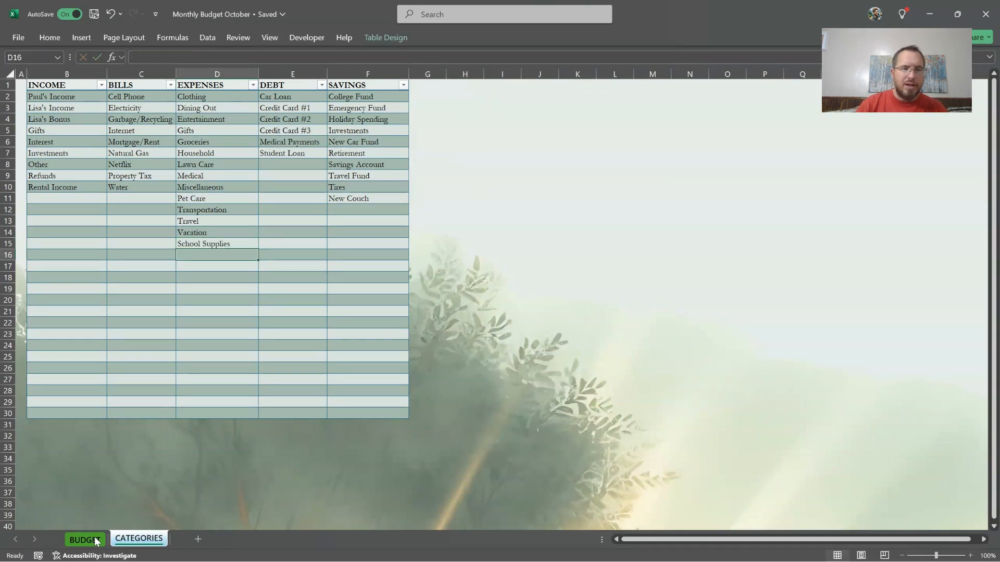
# - Add School Supplies as the sixth expense category on the BUDGET sheet with a budget of 120
pyautogui.click(85, 540)
pyautogui.click(517, 335)
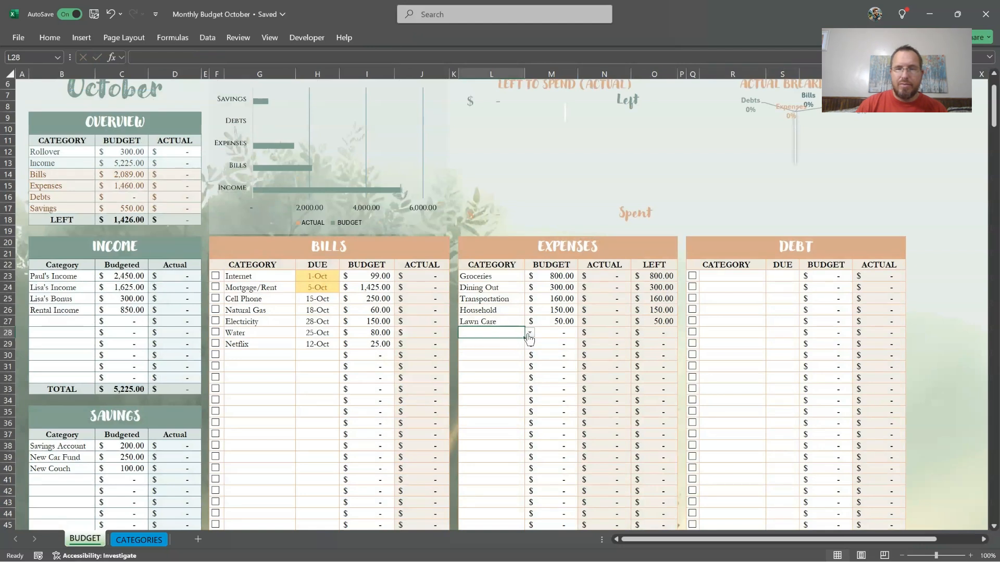
pyautogui.click(530, 333)
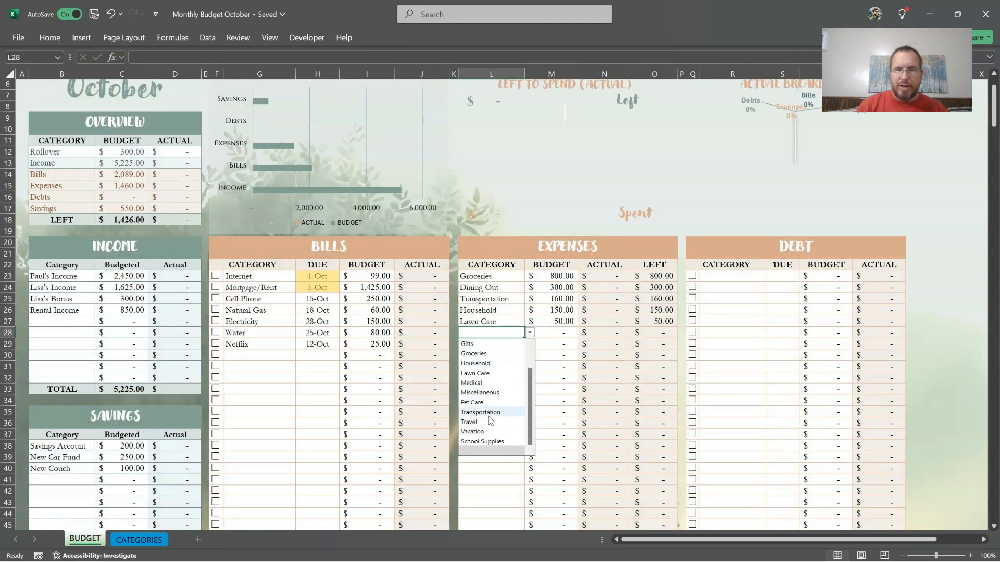
pyautogui.click(490, 442)
pyautogui.click(560, 333)
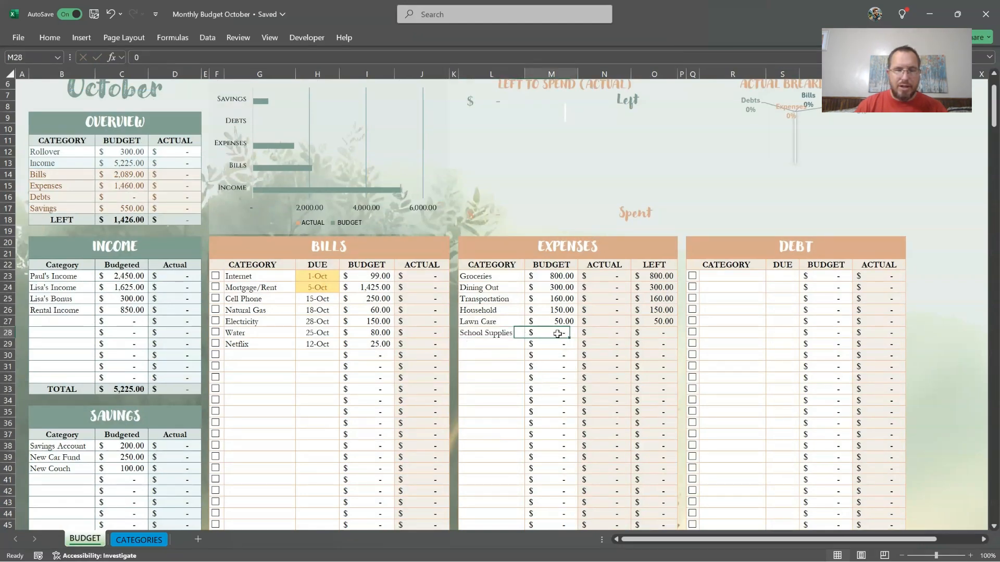
pyautogui.write('120')
pyautogui.press('Tab')
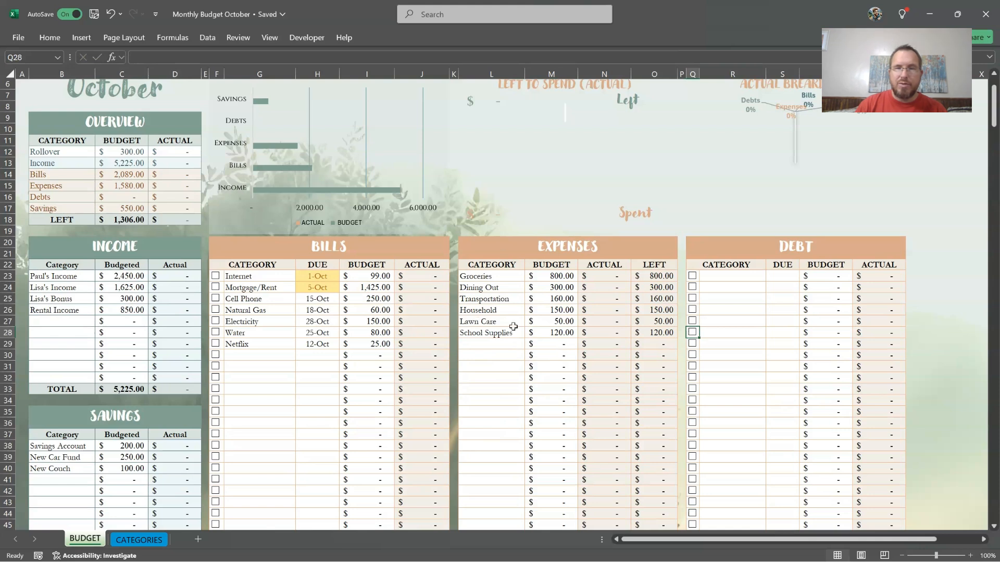
# - Rename the Car Loan debt category to Cougar on the CATEGORIES sheet
pyautogui.click(729, 277)
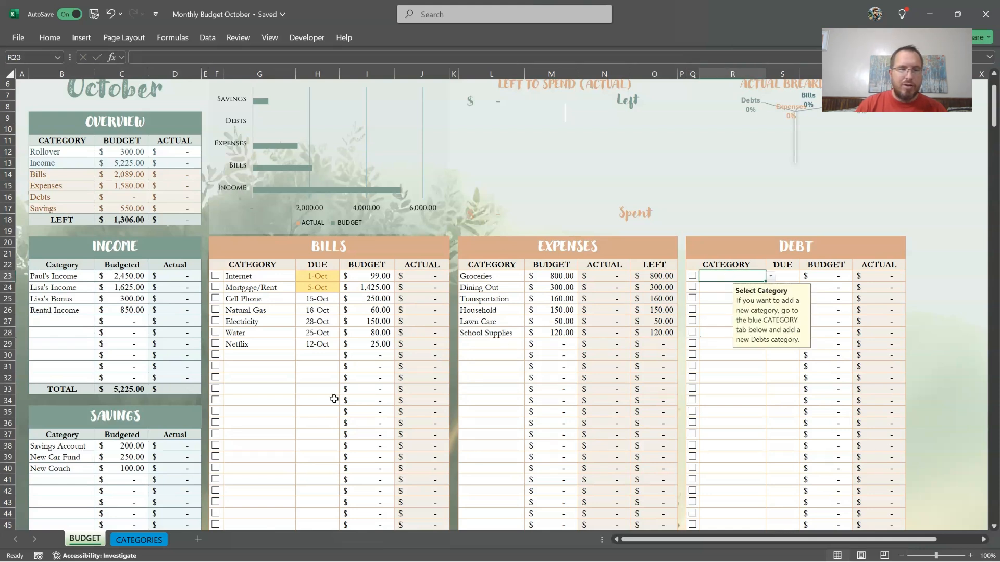
pyautogui.click(143, 539)
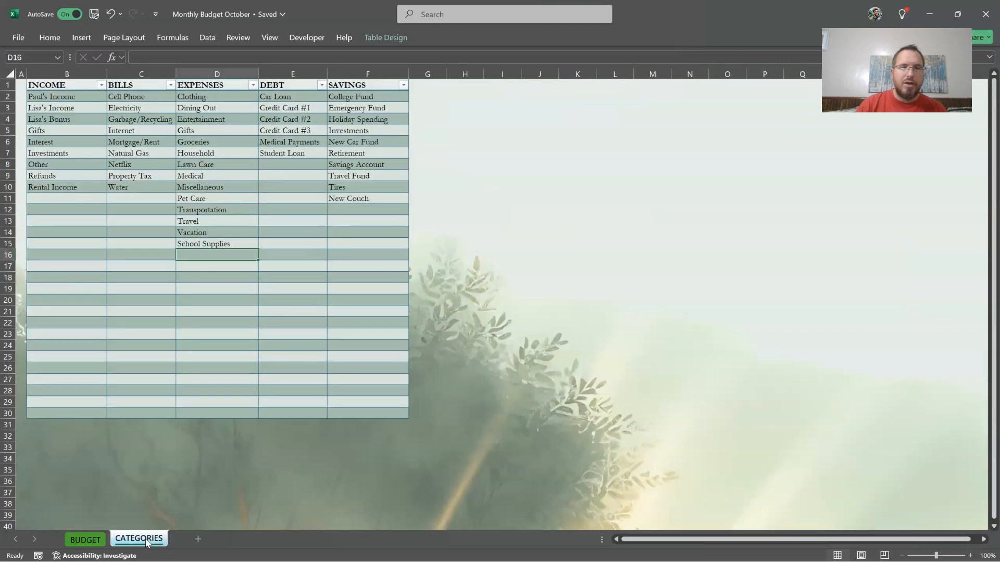
pyautogui.click(290, 96)
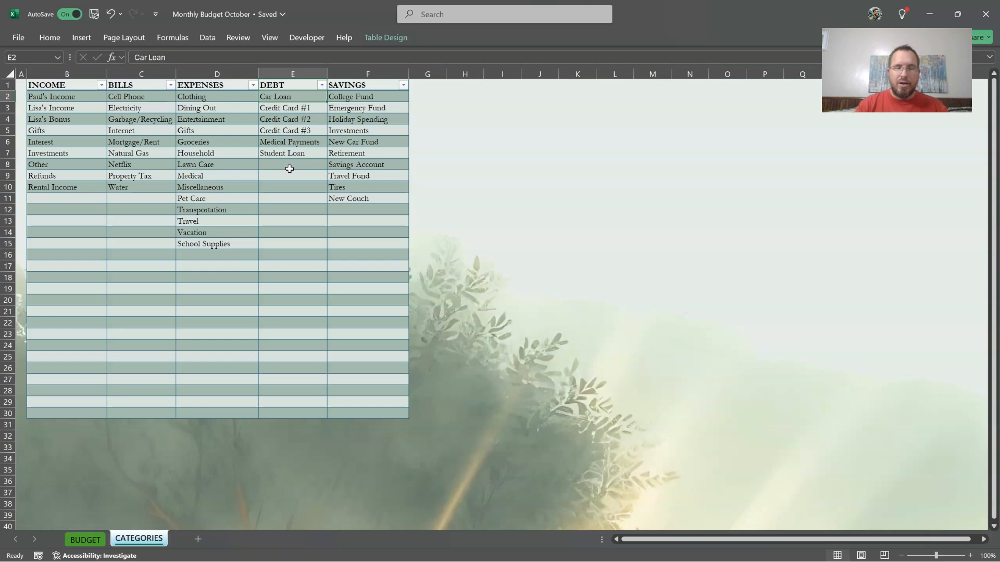
pyautogui.write('C')
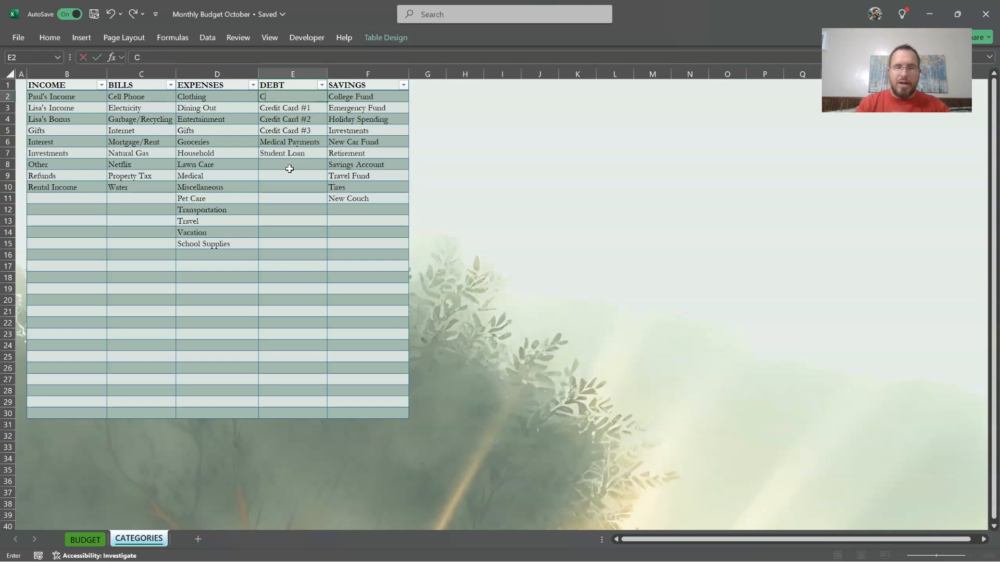
pyautogui.write('oug')
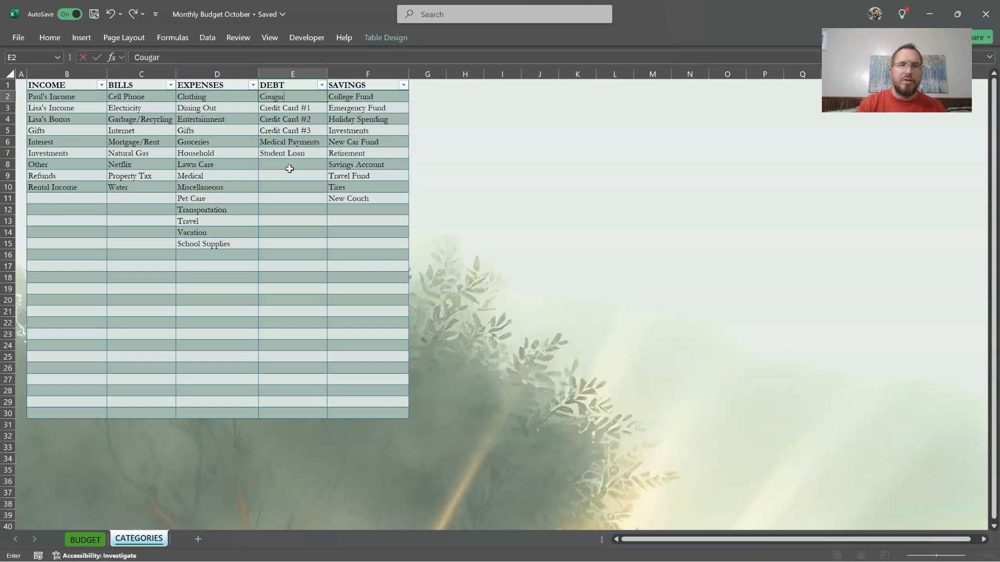
pyautogui.write('ar')
pyautogui.press('Return')
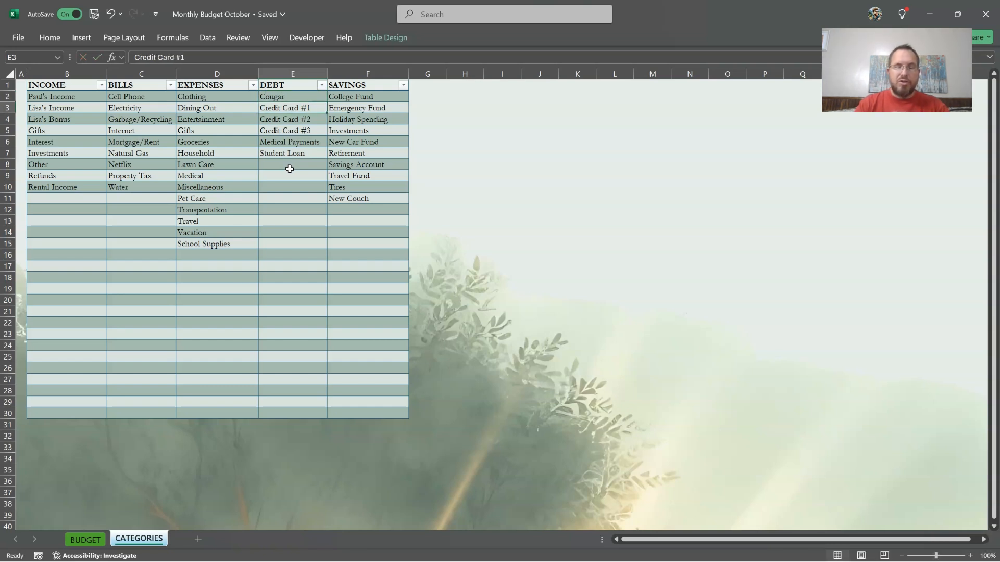
# - Rename the three numbered credit card debt categories to Chase, Discover and Bank of America
pyautogui.write('Chase')
pyautogui.press('Return')
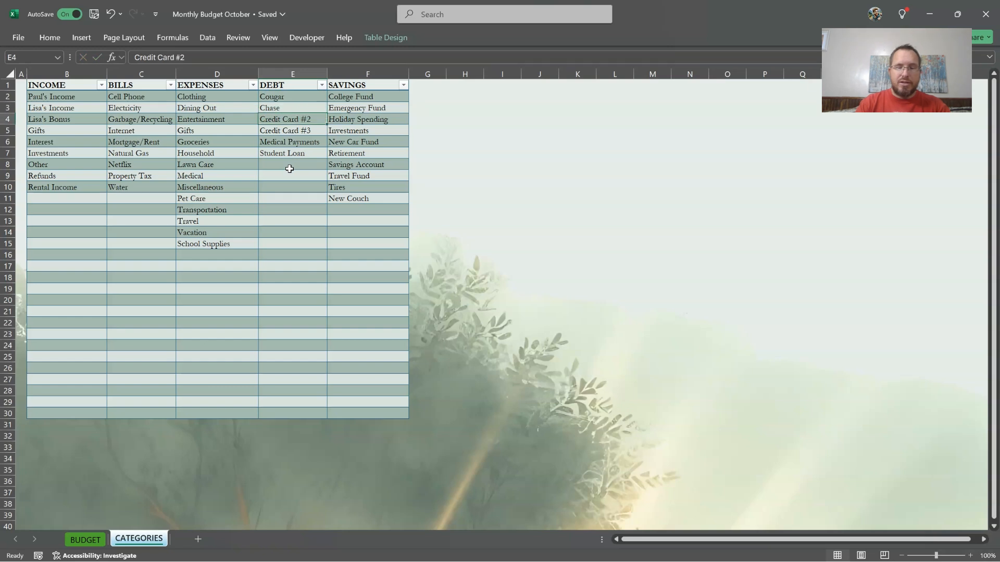
pyautogui.write('Discover')
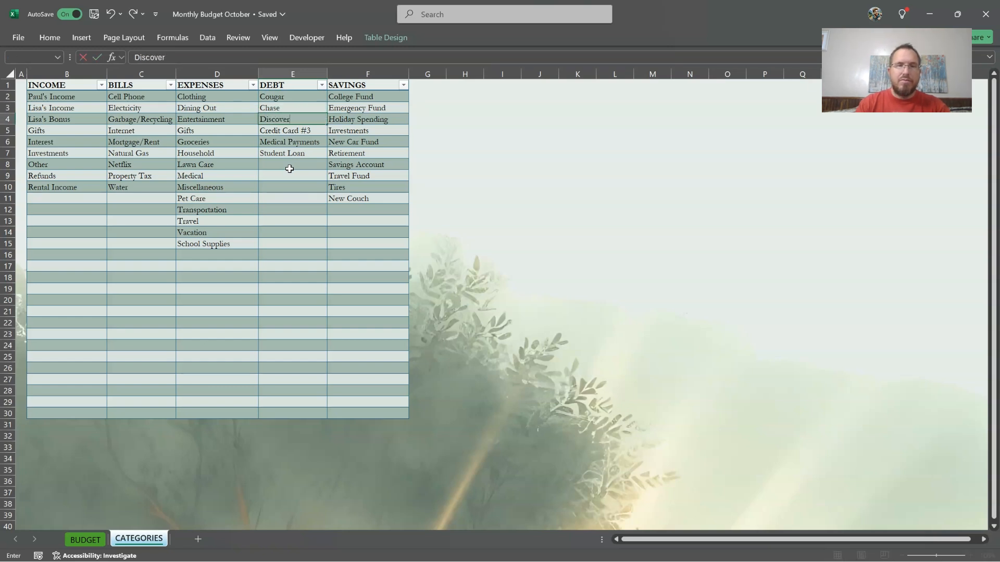
pyautogui.press('Return')
pyautogui.write('Bank of')
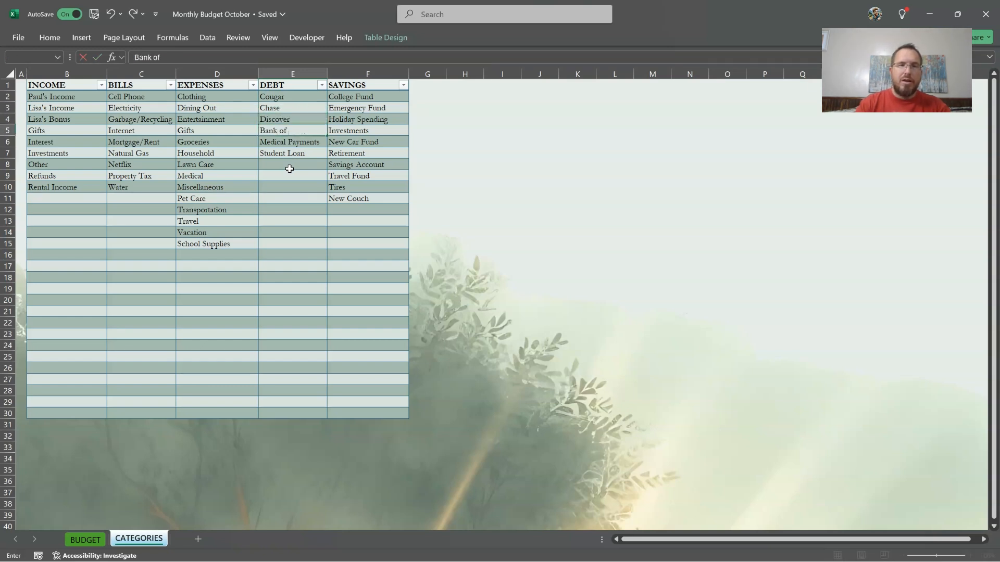
pyautogui.write(' America')
pyautogui.press('Return')
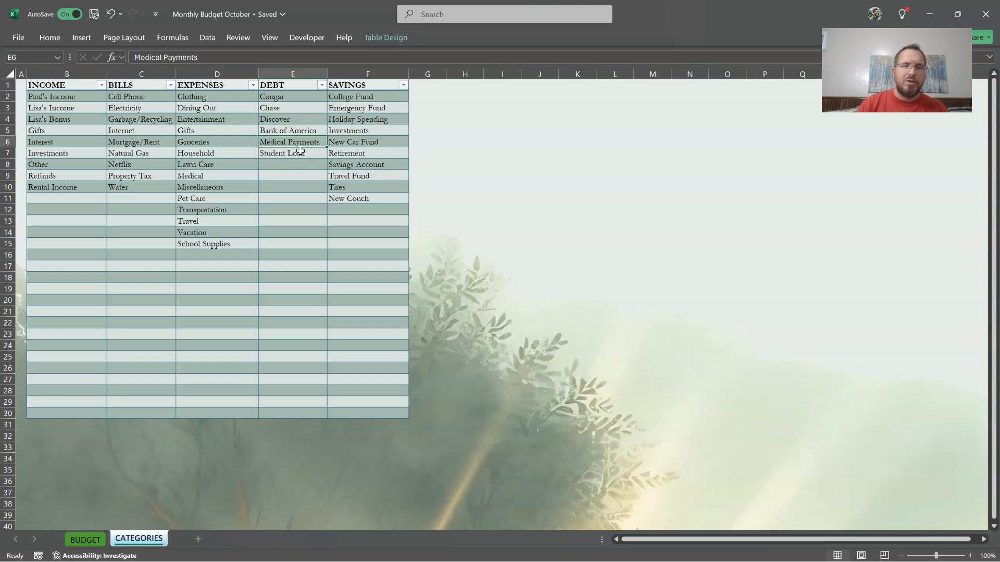
# - Add Cougar as the first debt on the BUDGET sheet, due 10/23 with a budget of 360
pyautogui.click(91, 541)
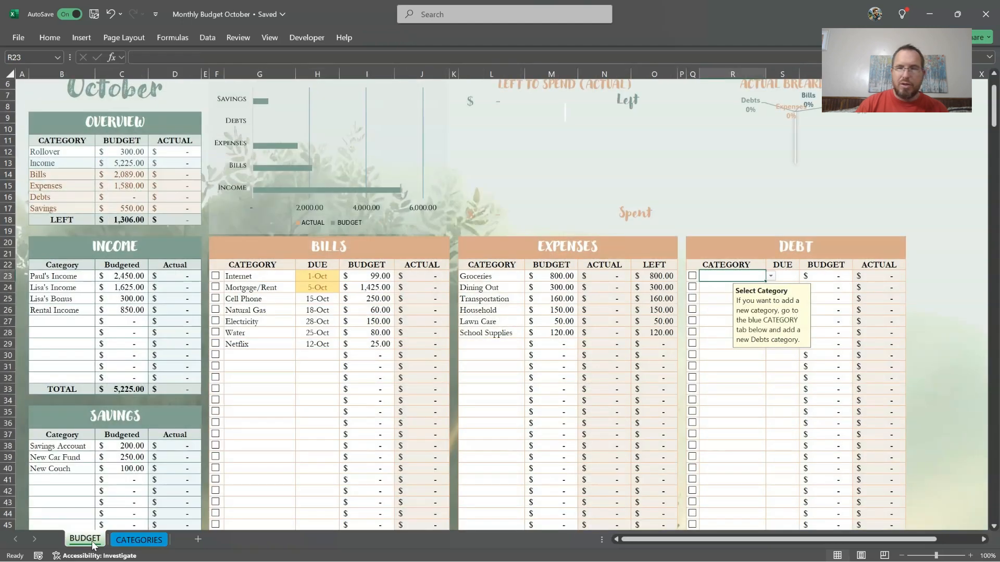
pyautogui.click(771, 276)
pyautogui.click(731, 287)
pyautogui.press('Tab')
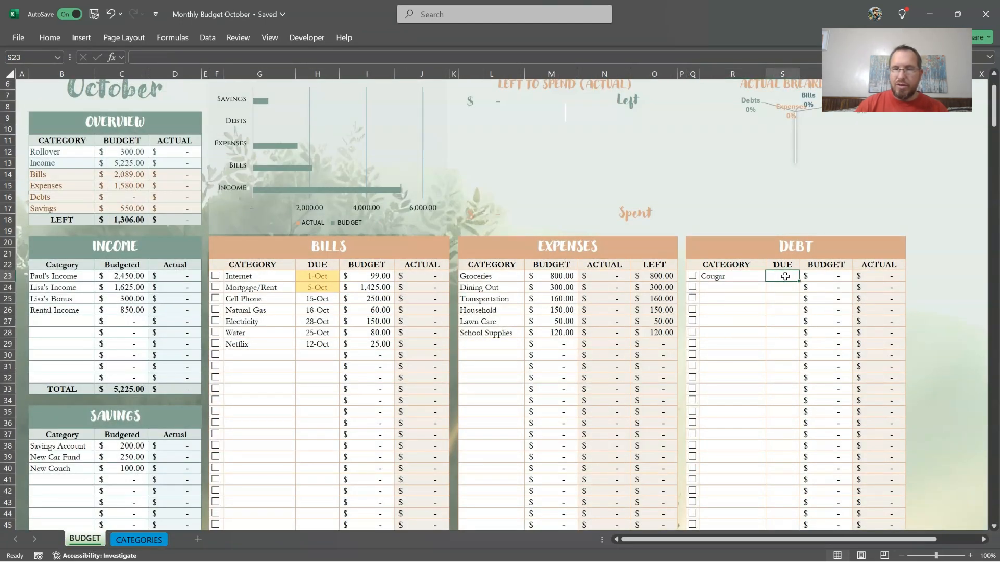
pyautogui.write('10/')
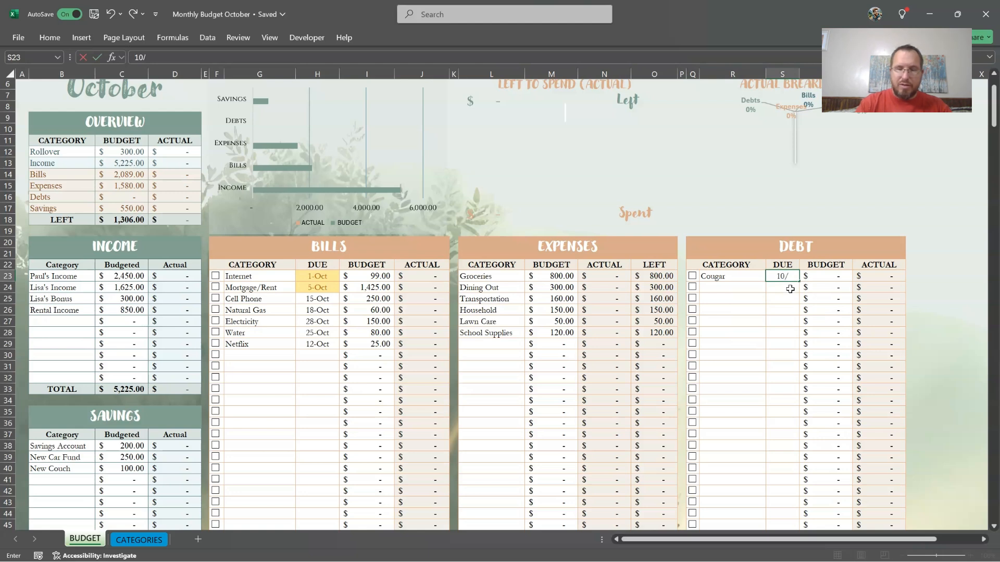
pyautogui.write('23')
pyautogui.press('Tab')
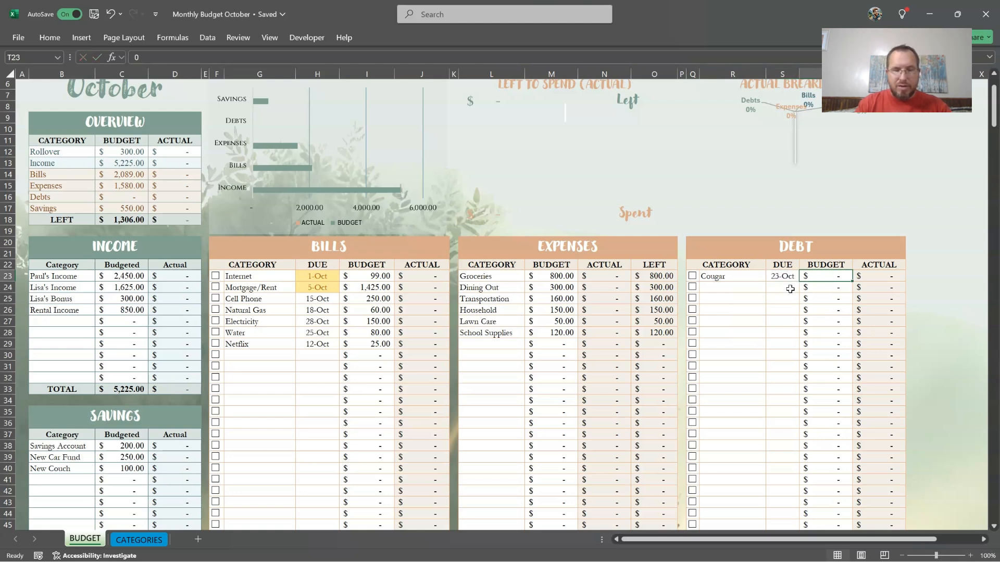
pyautogui.write('360')
pyautogui.press('Return')
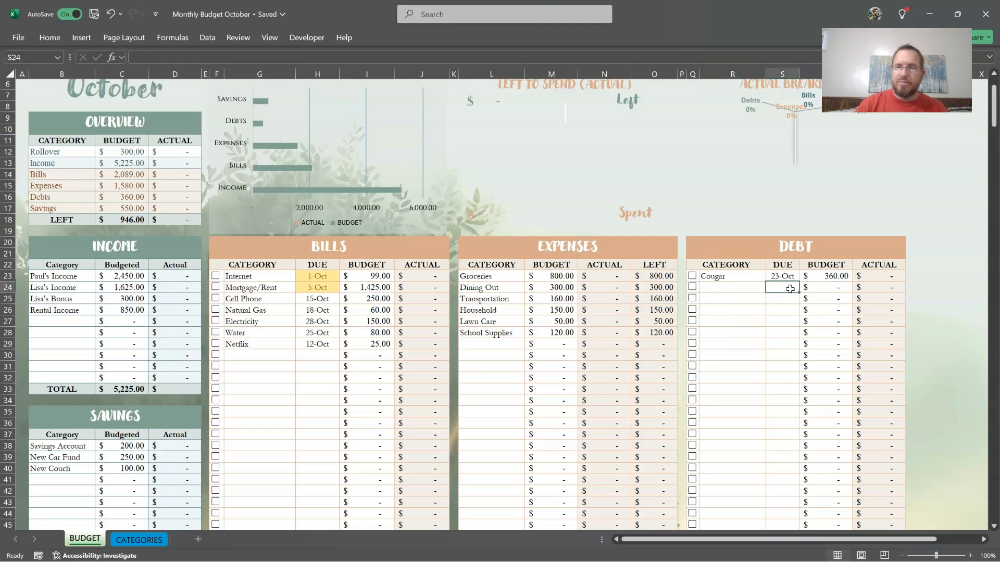
# - Add Chase as the second debt, due 10/5 with a budget of 125
pyautogui.click(750, 288)
pyautogui.click(770, 287)
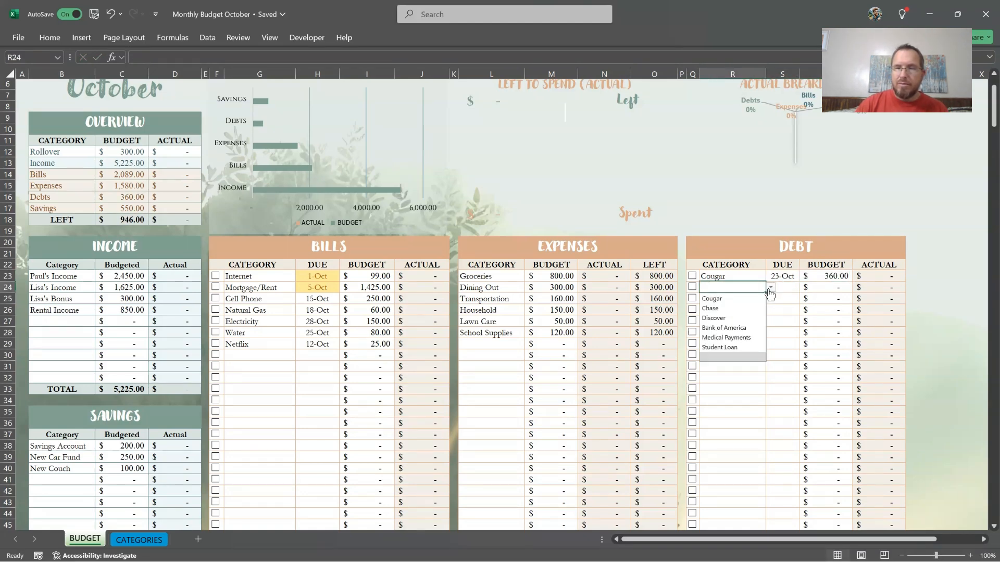
pyautogui.click(748, 309)
pyautogui.click(783, 289)
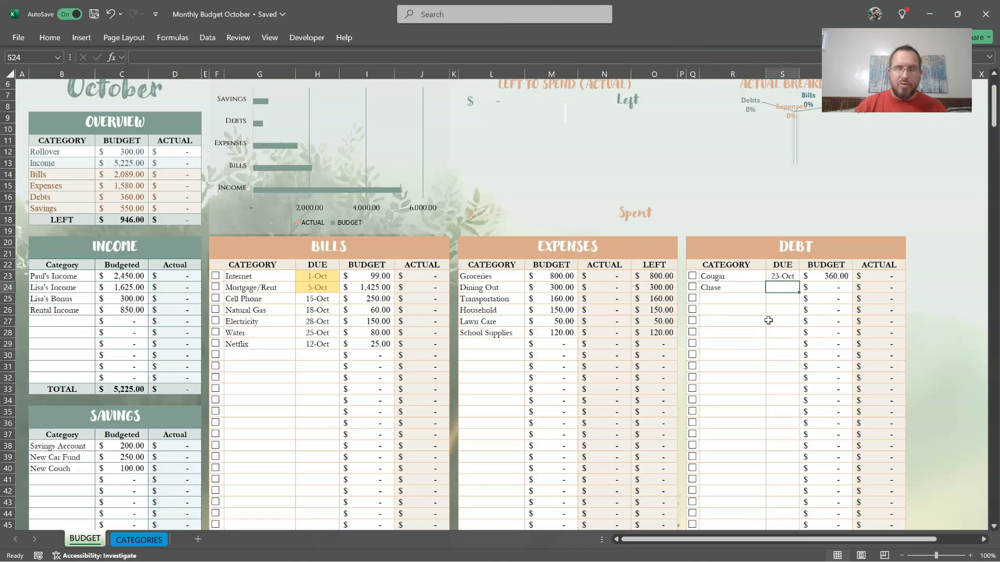
pyautogui.write('10/5')
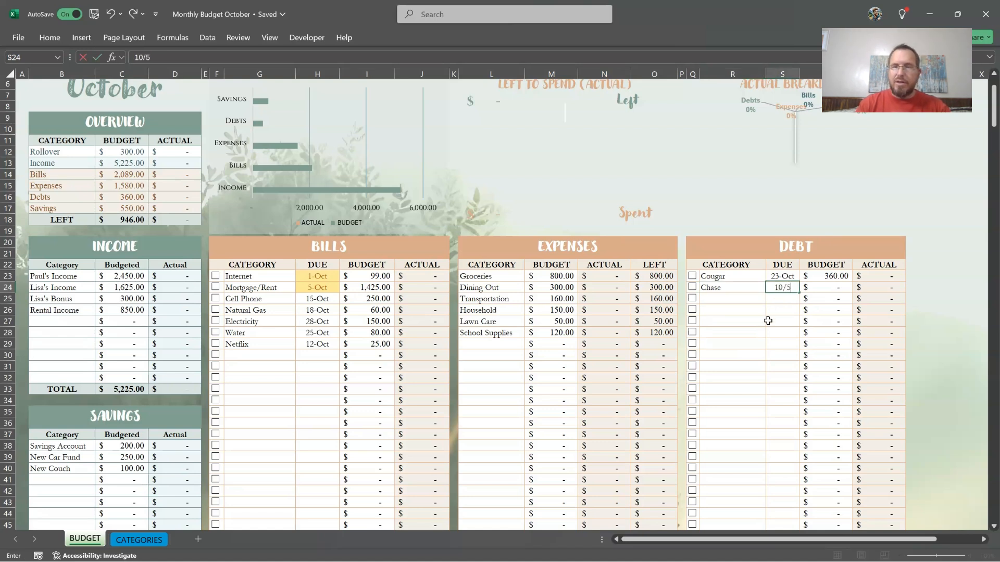
pyautogui.press('Tab')
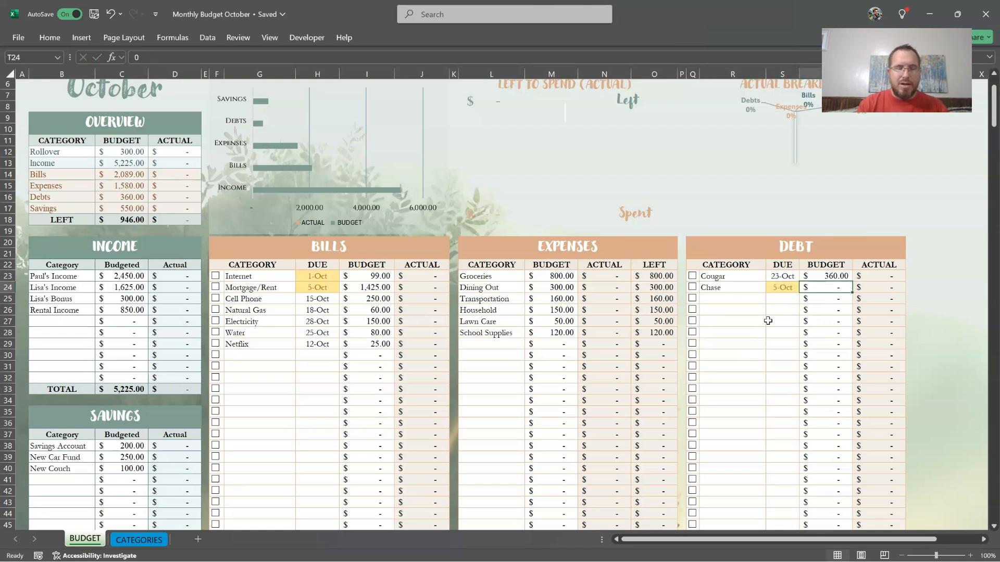
pyautogui.write('12')
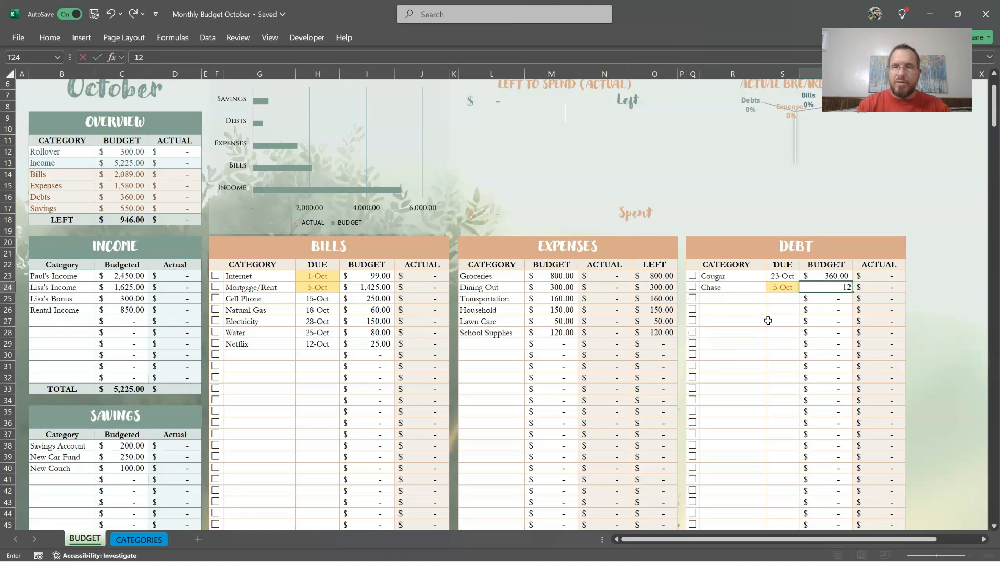
pyautogui.write('5')
pyautogui.press('Return')
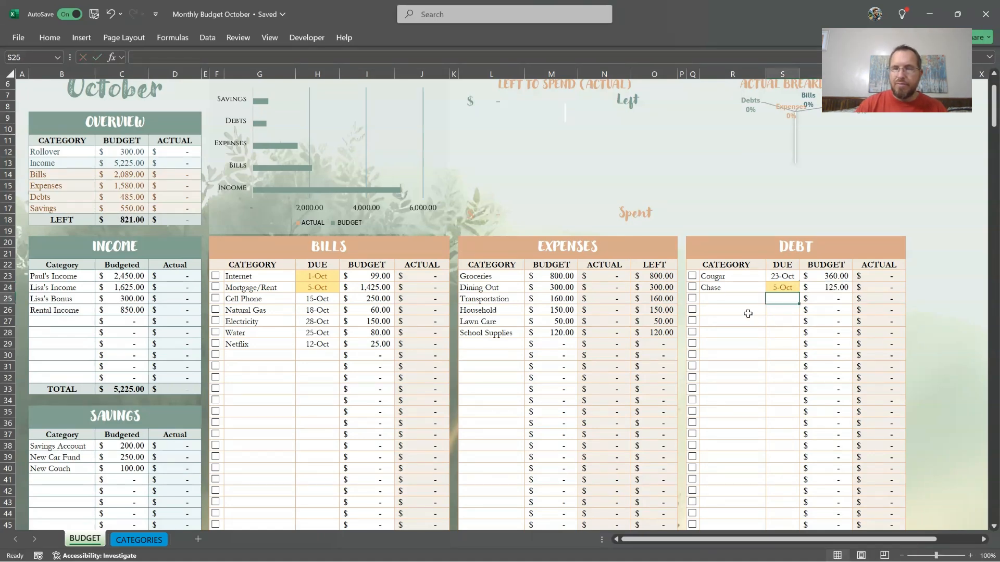
# - Add Discover as the third debt on the BUDGET sheet, due 10/12 with a budget of 160
pyautogui.click(754, 303)
pyautogui.click(770, 298)
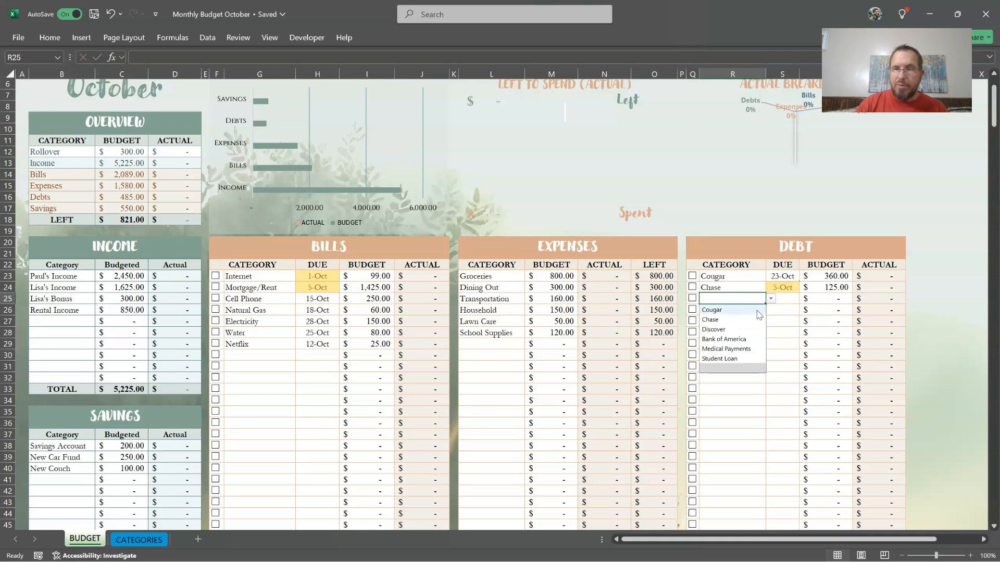
pyautogui.click(747, 331)
pyautogui.click(788, 301)
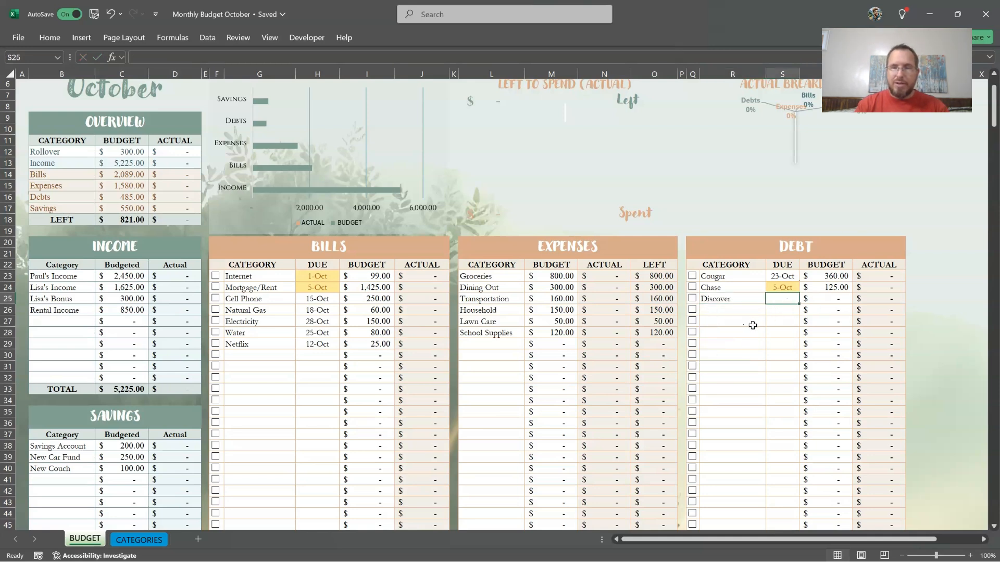
pyautogui.write('10/')
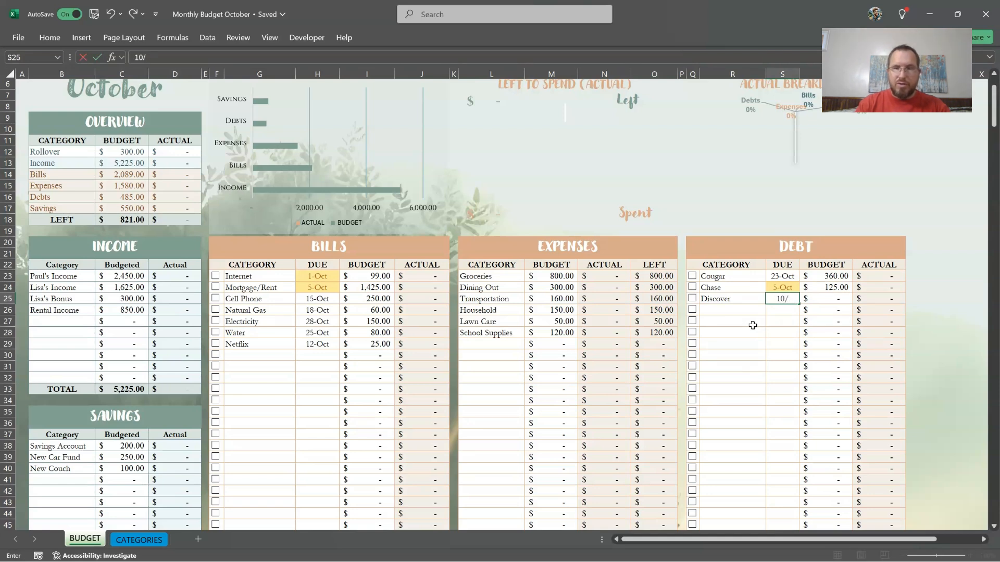
pyautogui.write('112')
pyautogui.press('Tab')
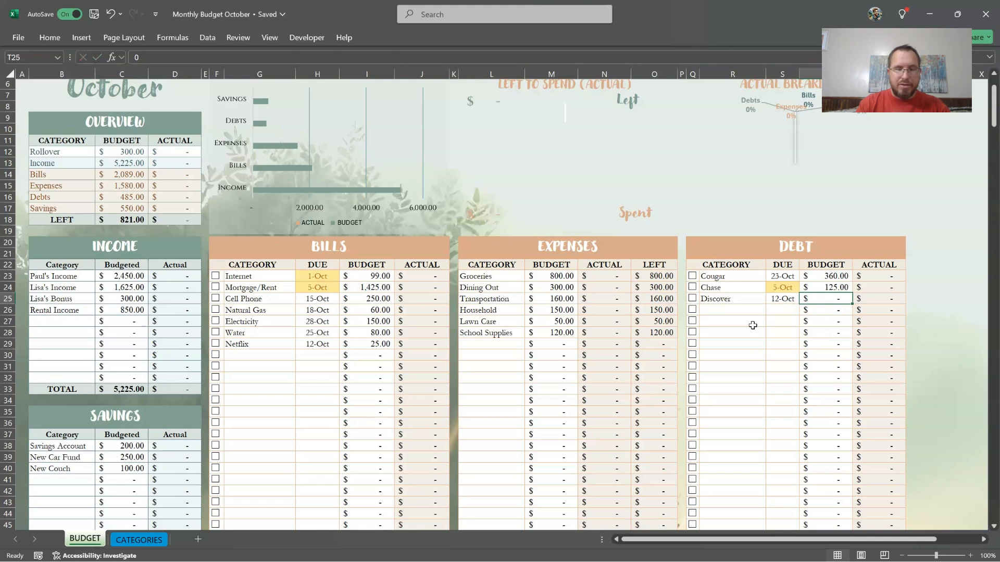
pyautogui.write('16')
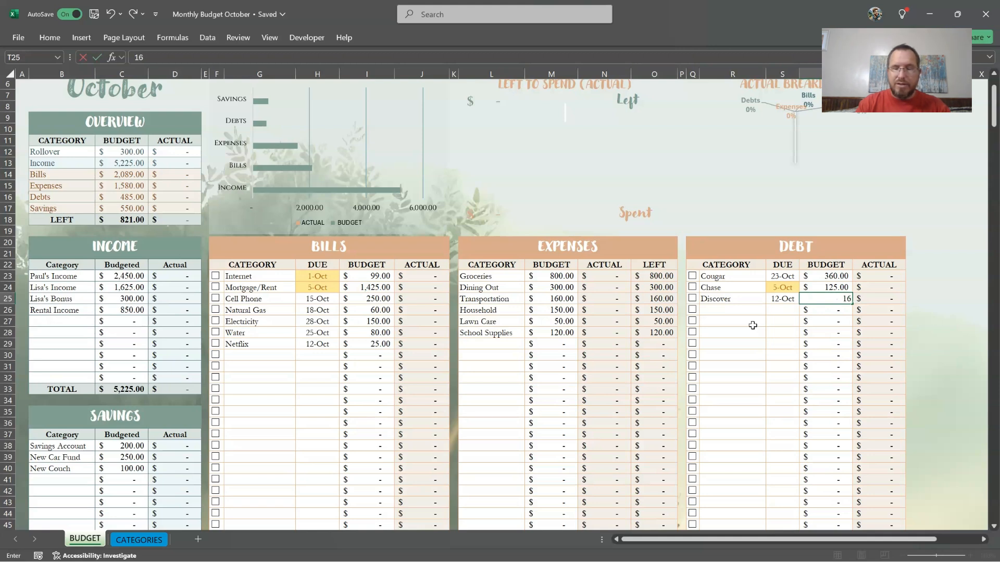
pyautogui.write('0')
pyautogui.press('Return')
# - Add Bank of America as the fourth debt, due 10/26 with a budget of 35
pyautogui.click(745, 309)
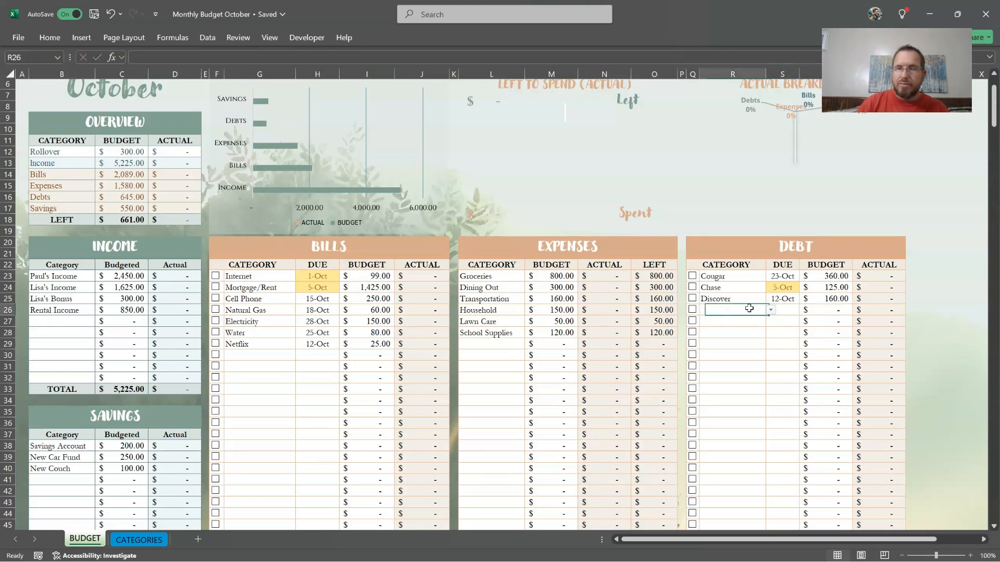
pyautogui.click(770, 310)
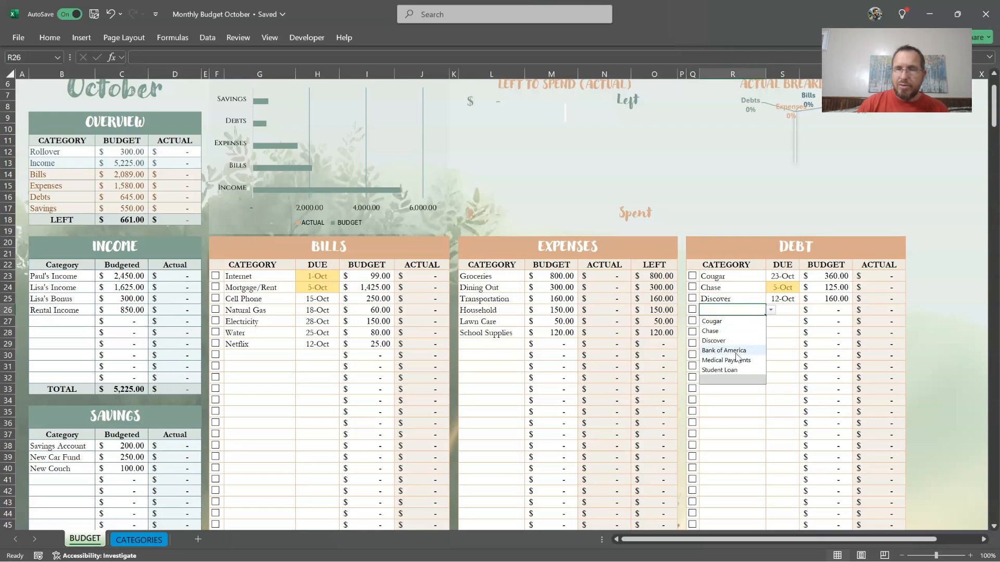
pyautogui.click(724, 351)
pyautogui.click(785, 312)
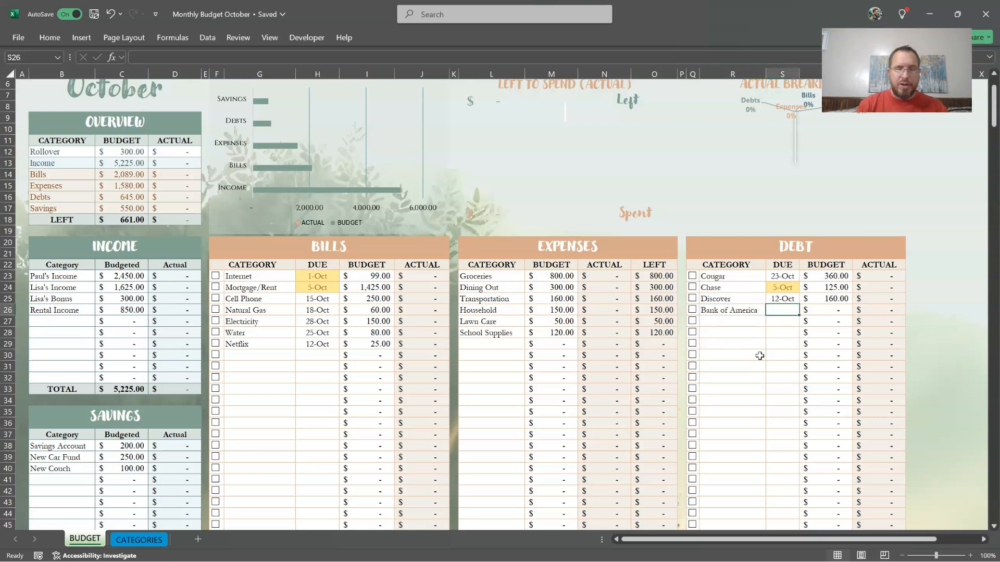
pyautogui.write('10/26')
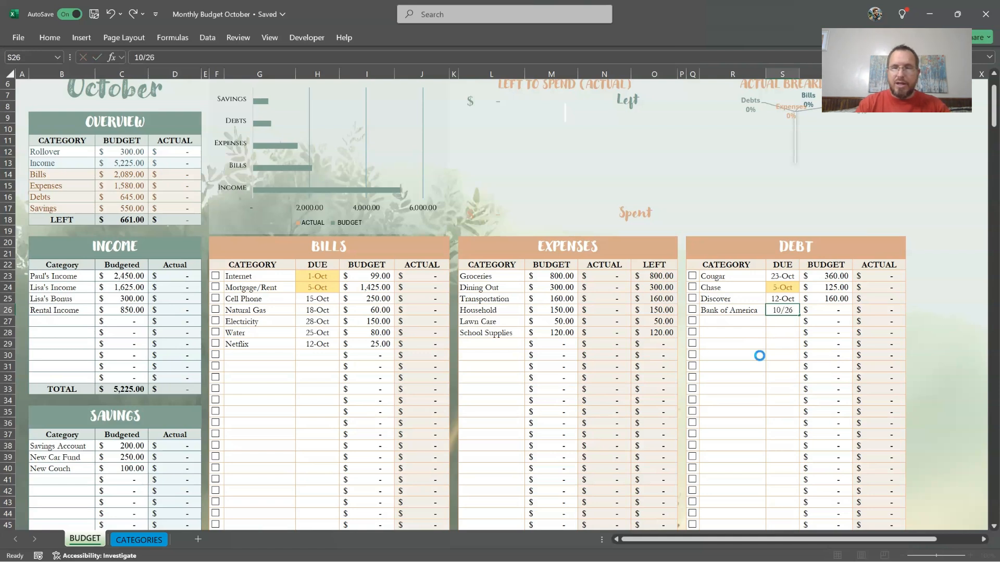
pyautogui.press('Tab')
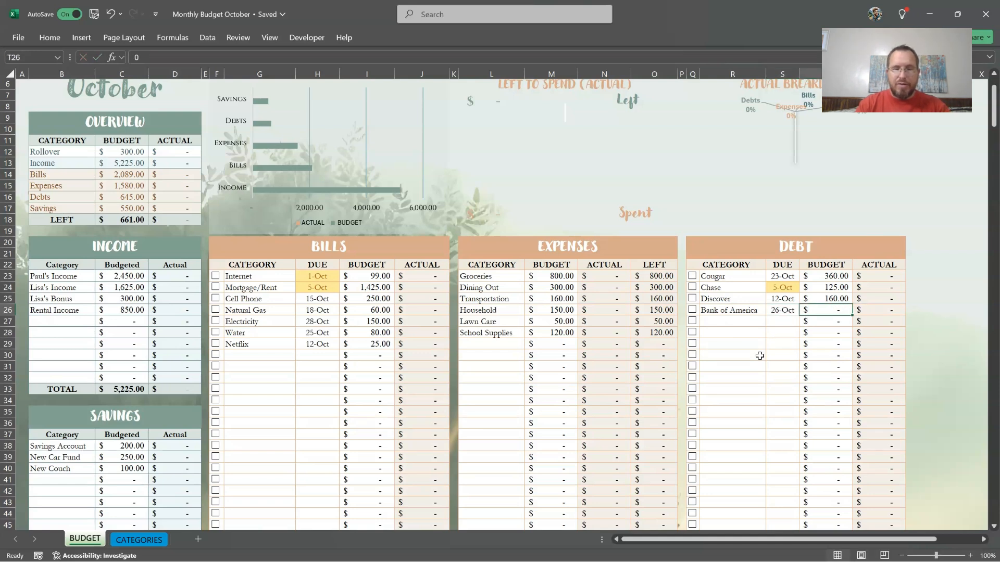
pyautogui.write('35')
pyautogui.press('Return')
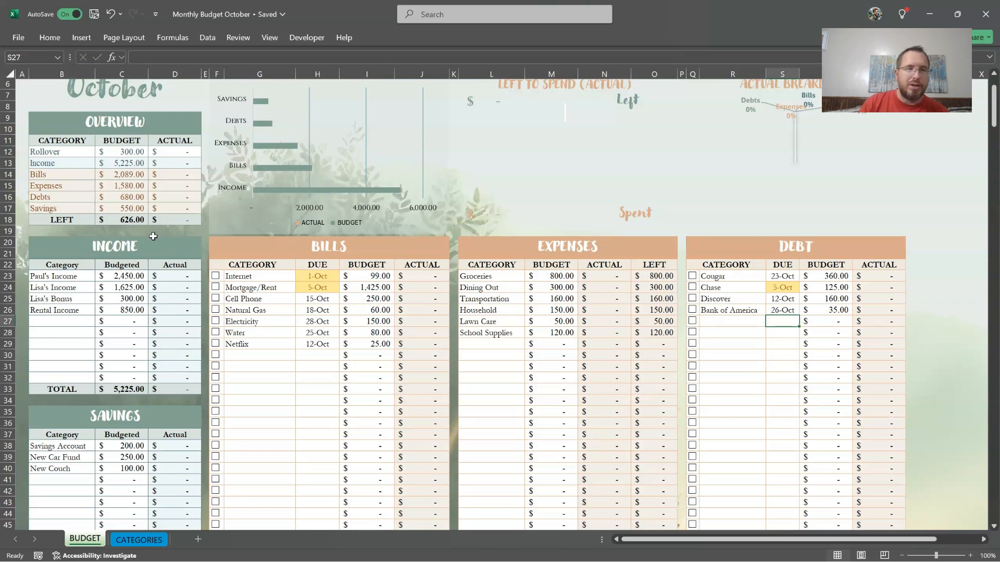
# - Check the budgeted LEFT amount in the OVERVIEW table and the dashboard charts beside it
pyautogui.click(115, 219)
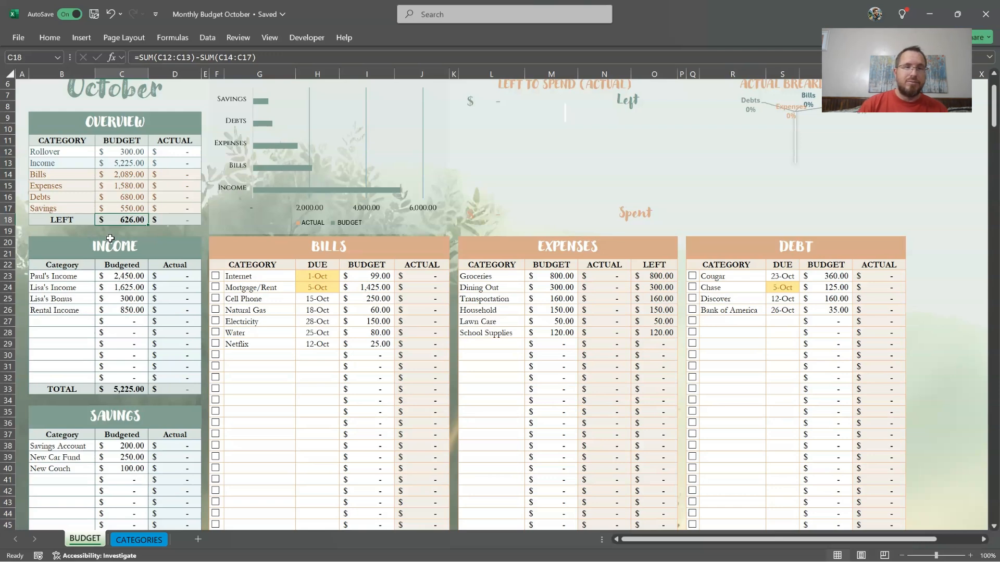
pyautogui.scroll(2, 356, 206)
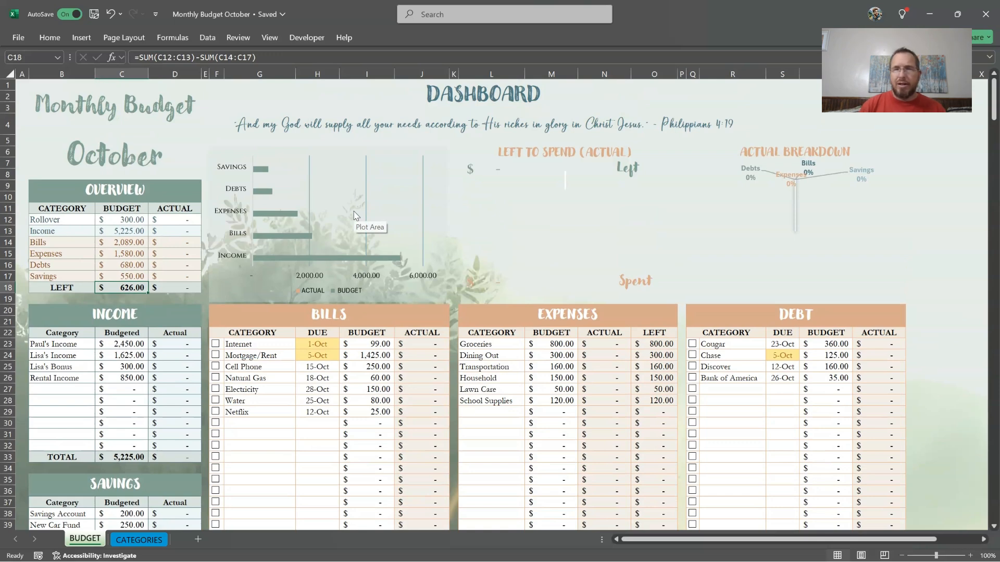
# - Start the first REGISTRY entry with the date 10/1 and the transaction type BILLS
pyautogui.scroll(-7, 125, 314)
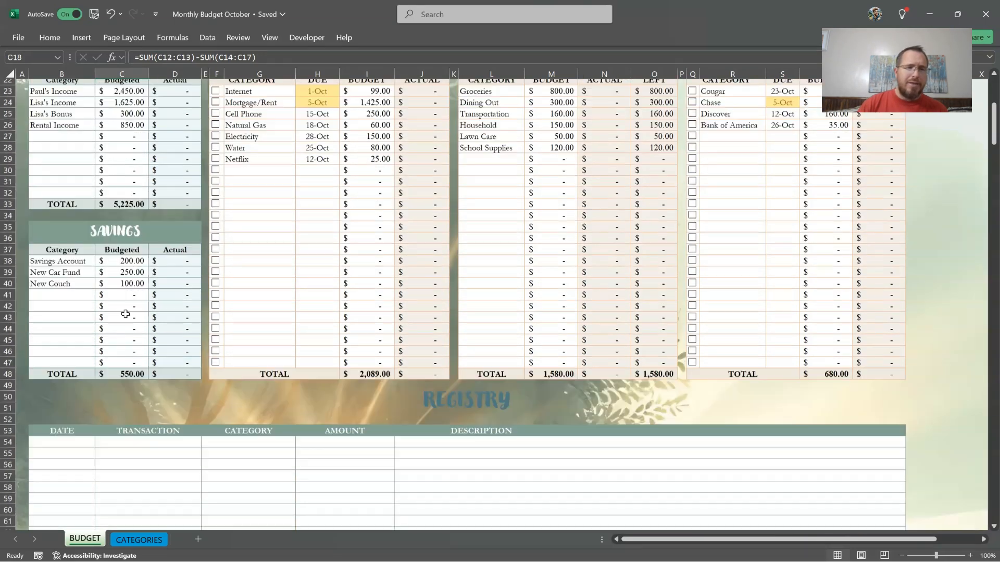
pyautogui.scroll(-4, 125, 314)
pyautogui.scroll(-1, 339, 279)
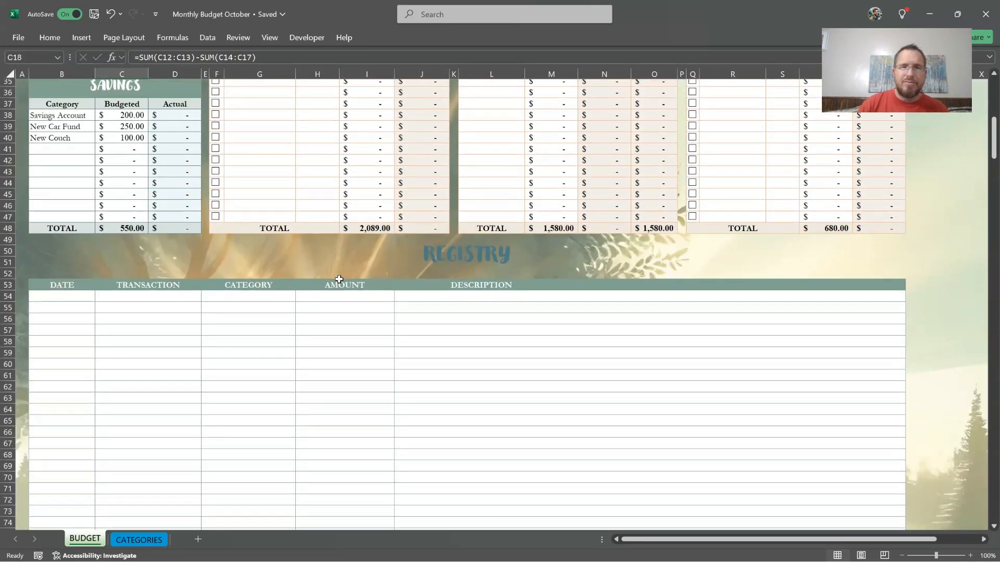
pyautogui.scroll(-1, 339, 280)
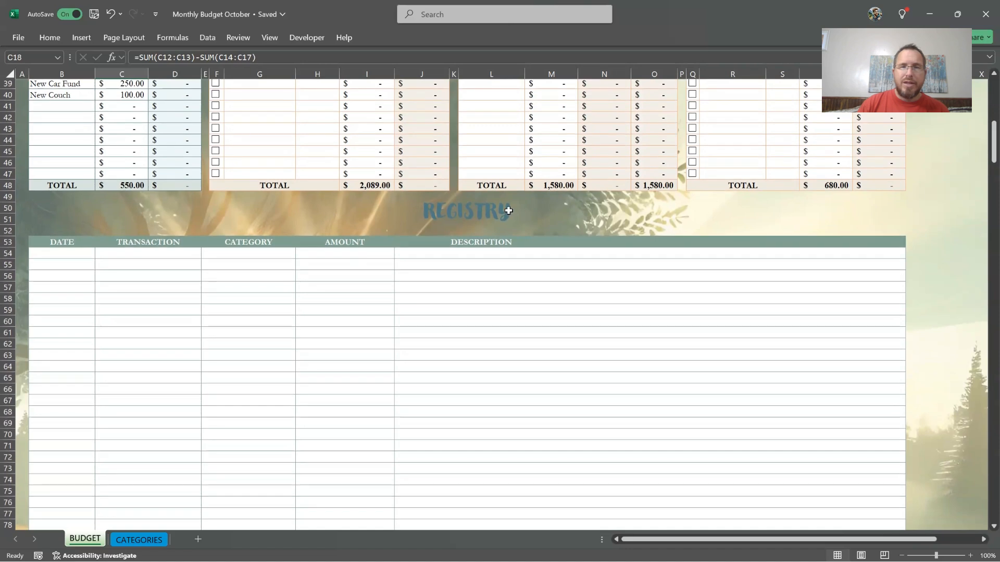
pyautogui.click(80, 253)
pyautogui.write('10/')
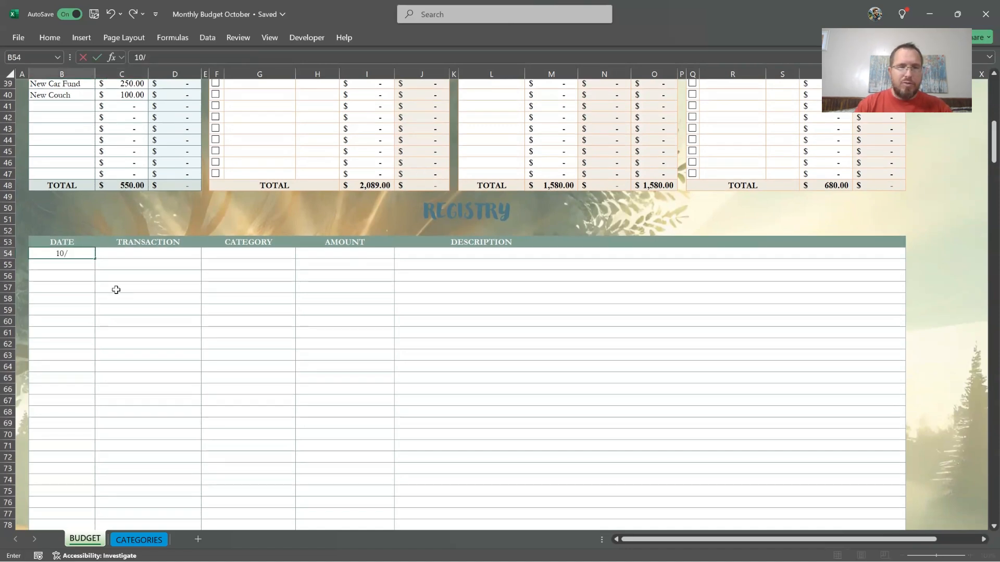
pyautogui.write('1')
pyautogui.press('Tab')
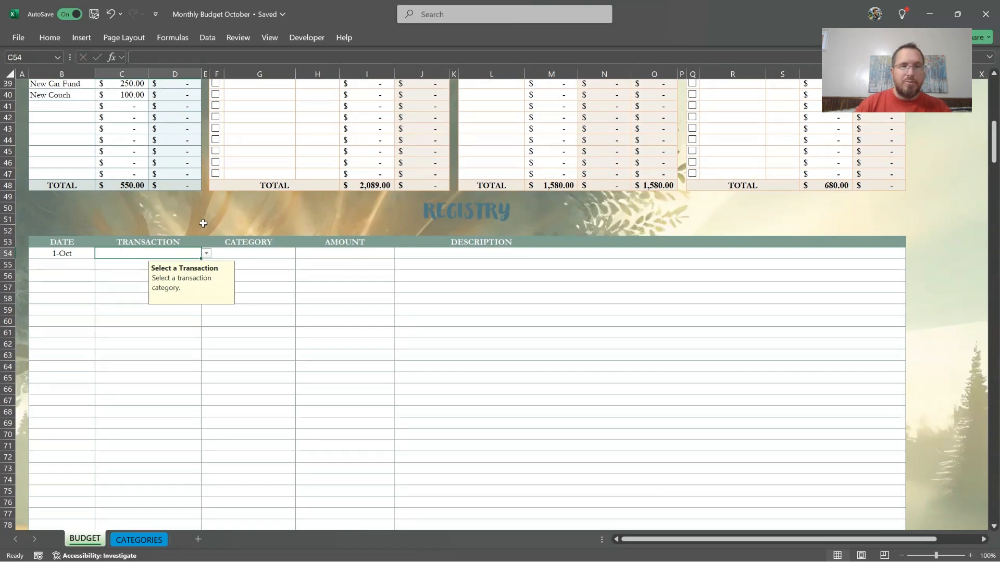
pyautogui.click(206, 253)
pyautogui.click(154, 275)
pyautogui.press('Tab')
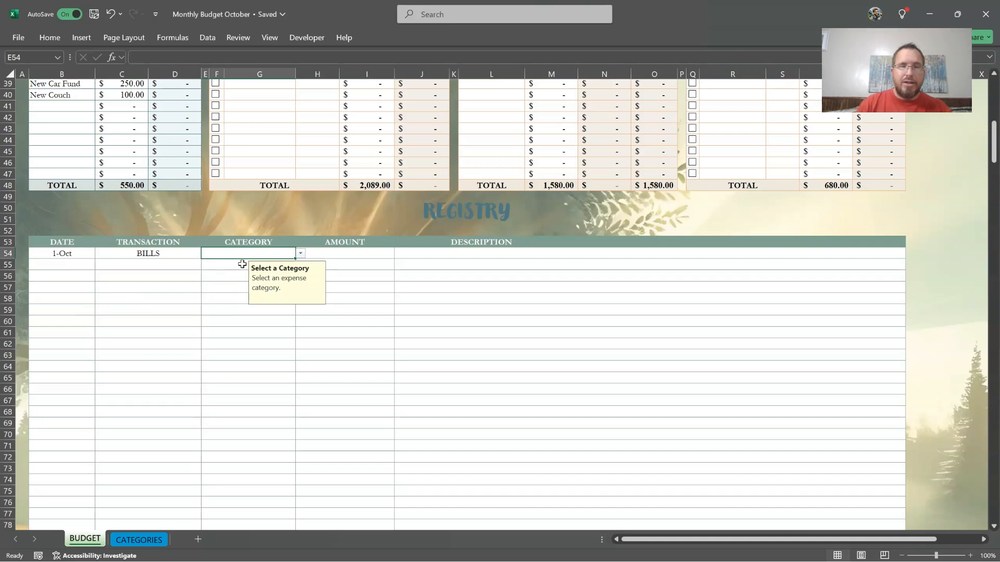
# - Set the first registry entry's category to Internet and its amount to 99
pyautogui.click(300, 253)
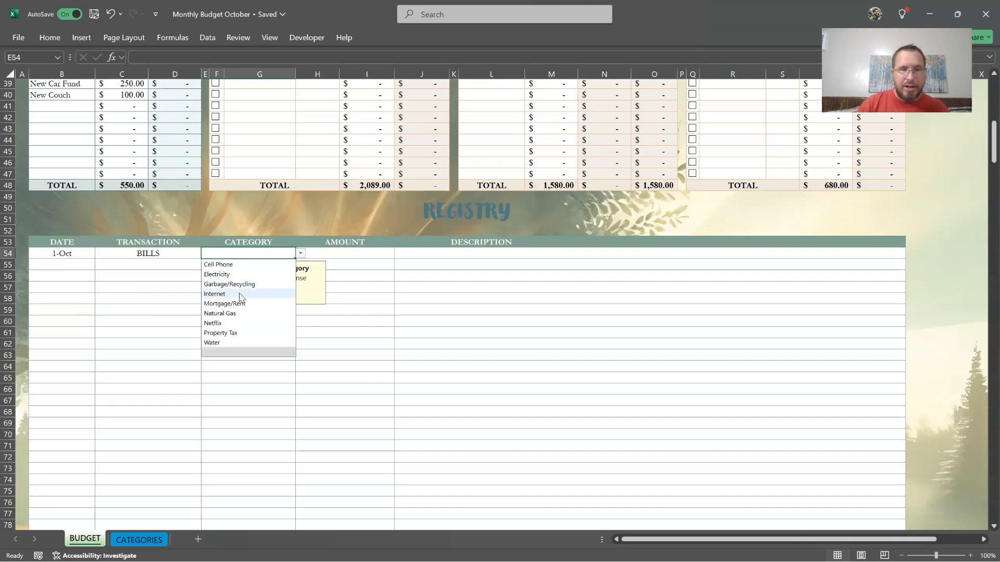
pyautogui.click(233, 255)
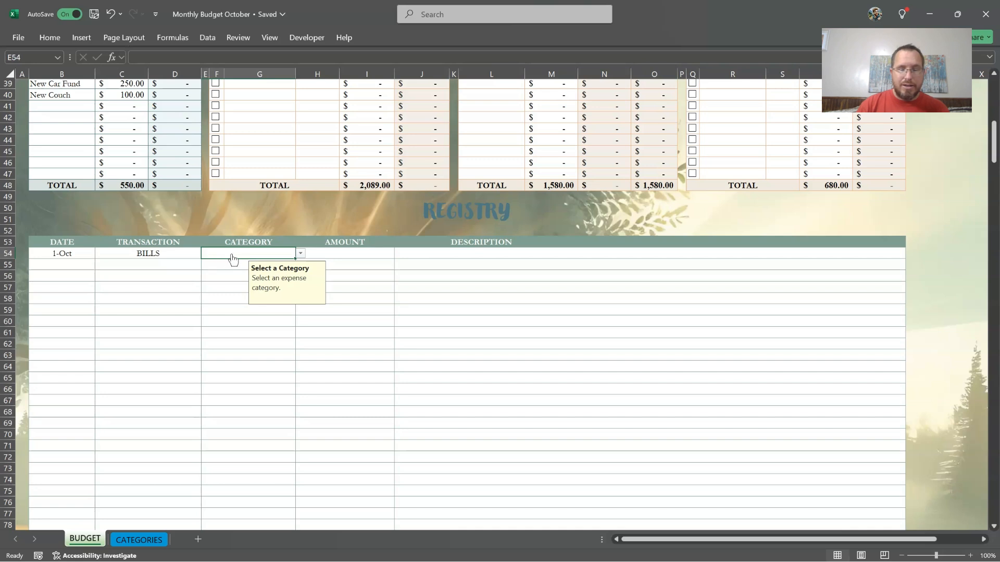
pyautogui.write('i')
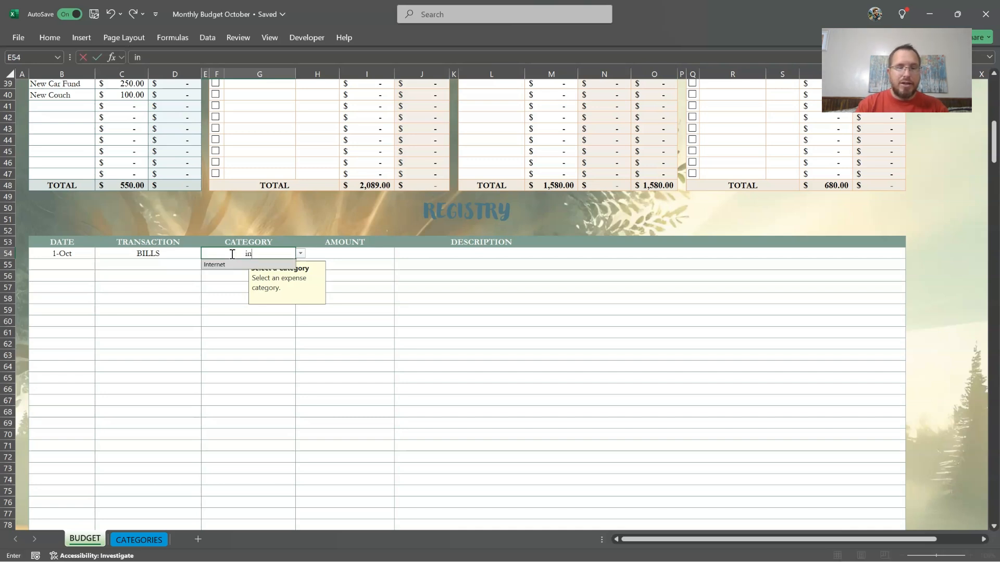
pyautogui.write('n')
pyautogui.press('Tab')
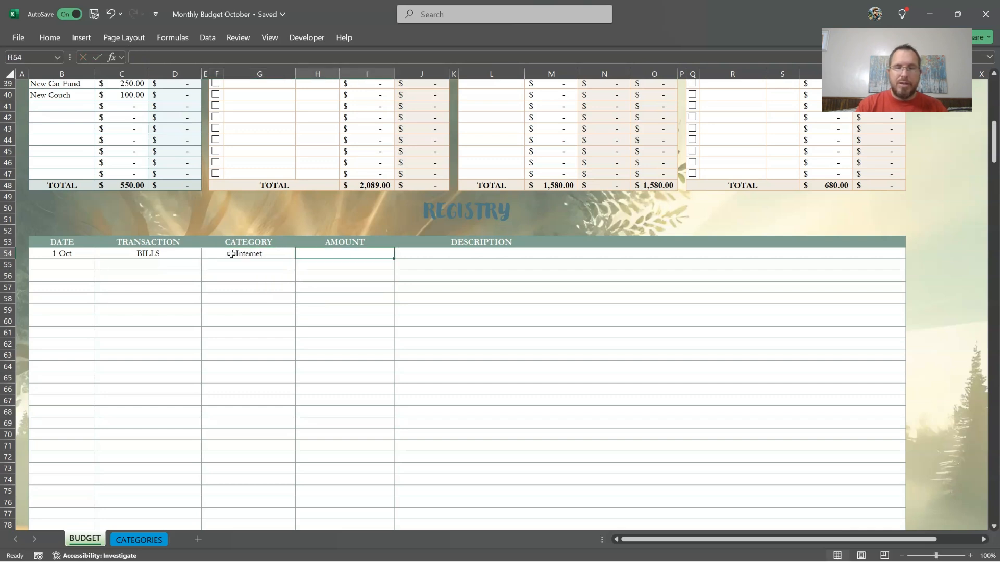
pyautogui.write('9')
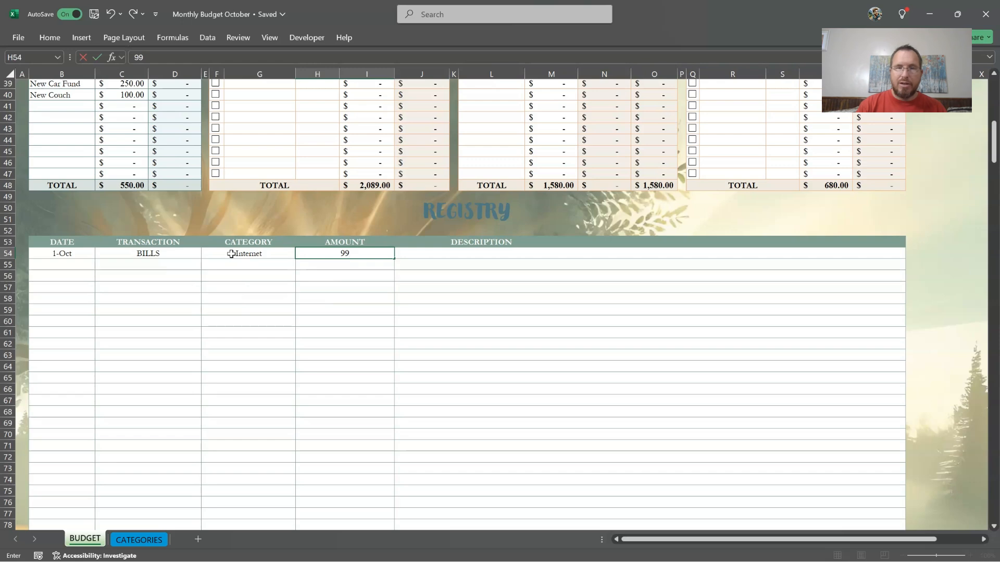
pyautogui.write('9')
pyautogui.press('Return')
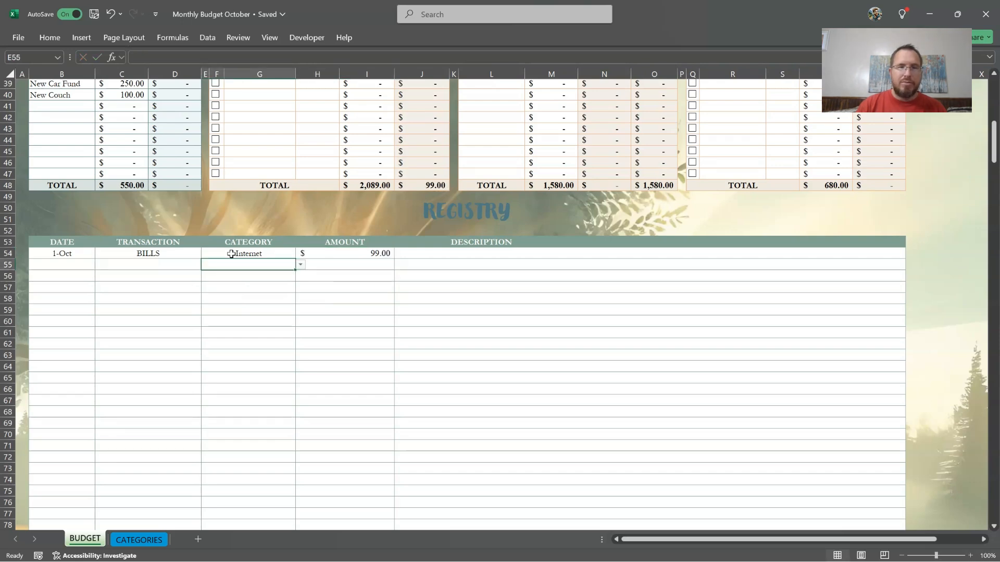
# - Try marking the Electricity bill as paid in the BILLS table, and clear its checkbox again
pyautogui.scroll(2, 313, 208)
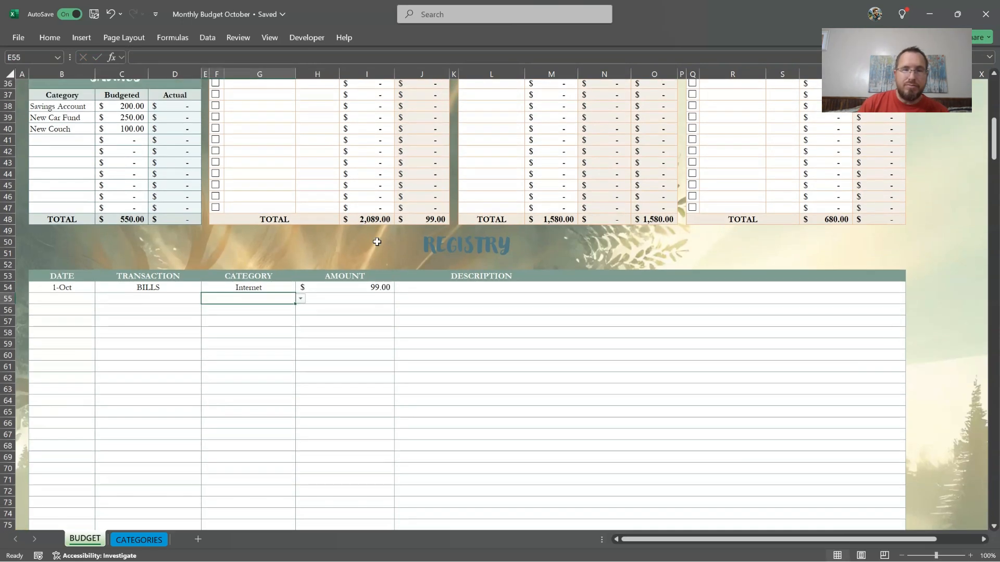
pyautogui.scroll(5, 412, 224)
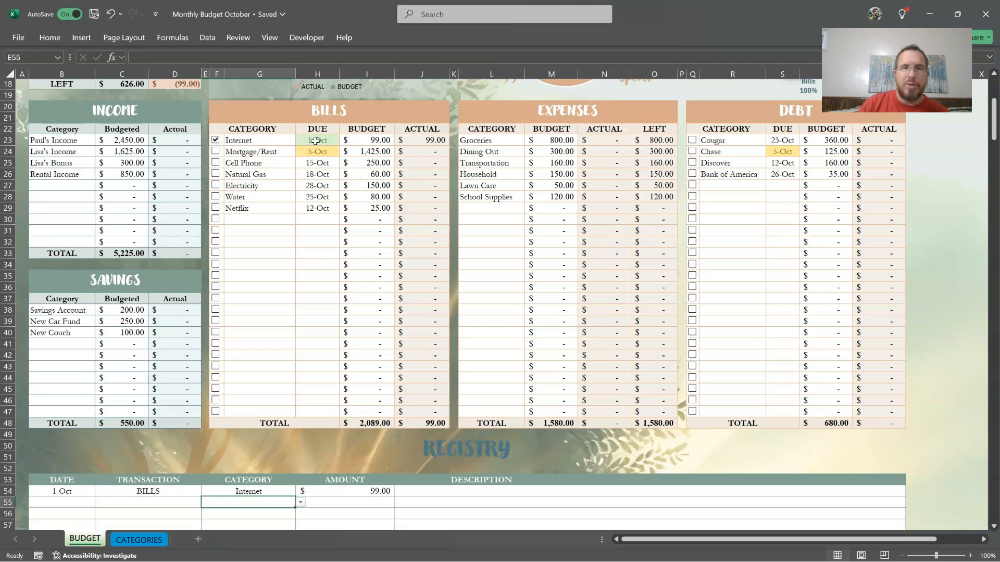
pyautogui.click(215, 185)
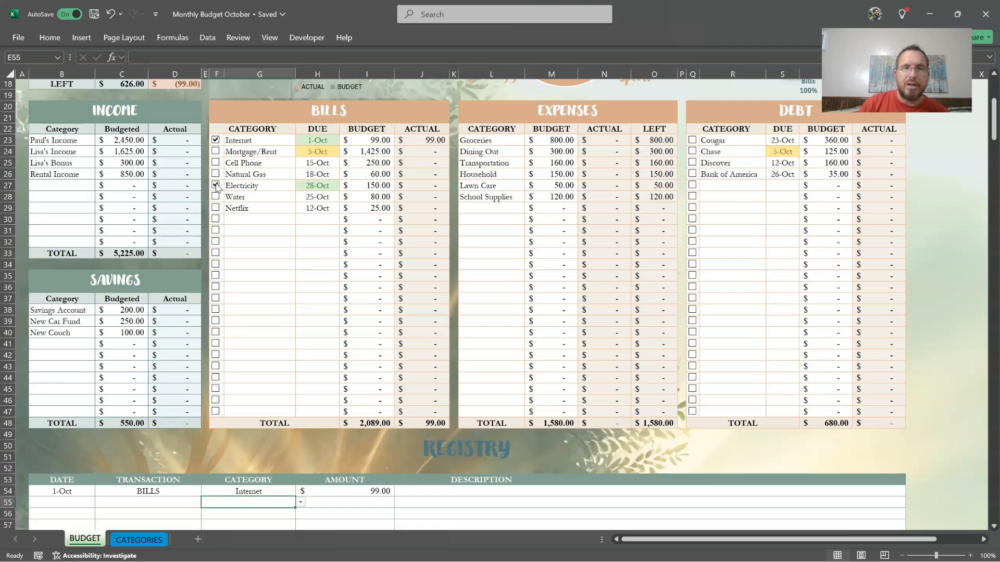
pyautogui.click(216, 187)
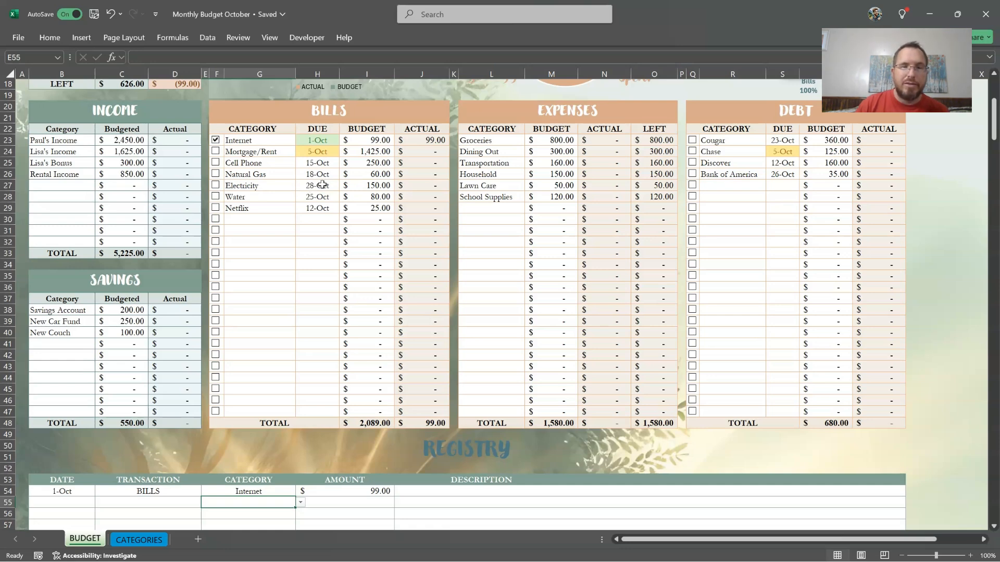
# - Start the second REGISTRY entry with the date 10/1 and the transaction type EXPENSES
pyautogui.scroll(-4, 312, 192)
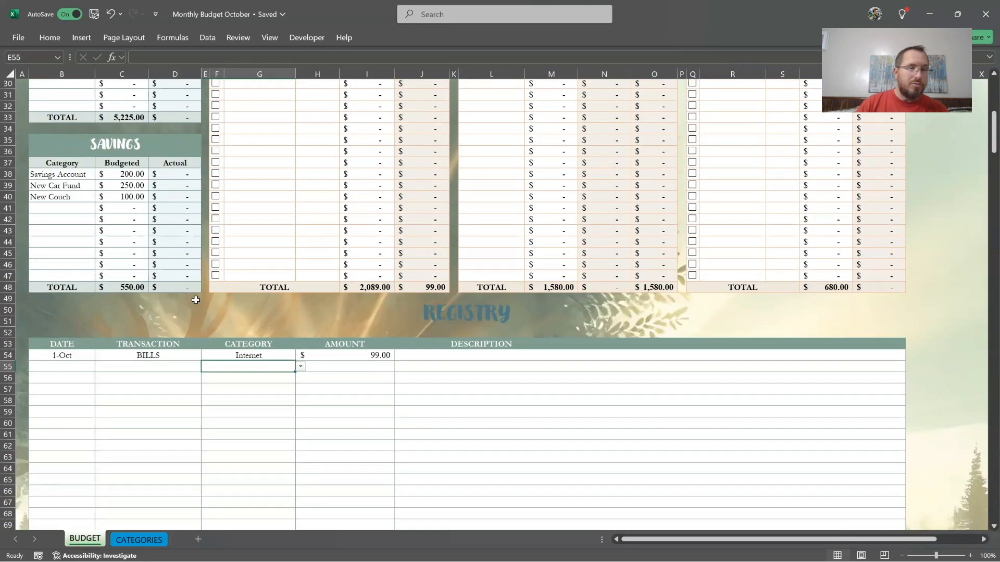
pyautogui.click(79, 367)
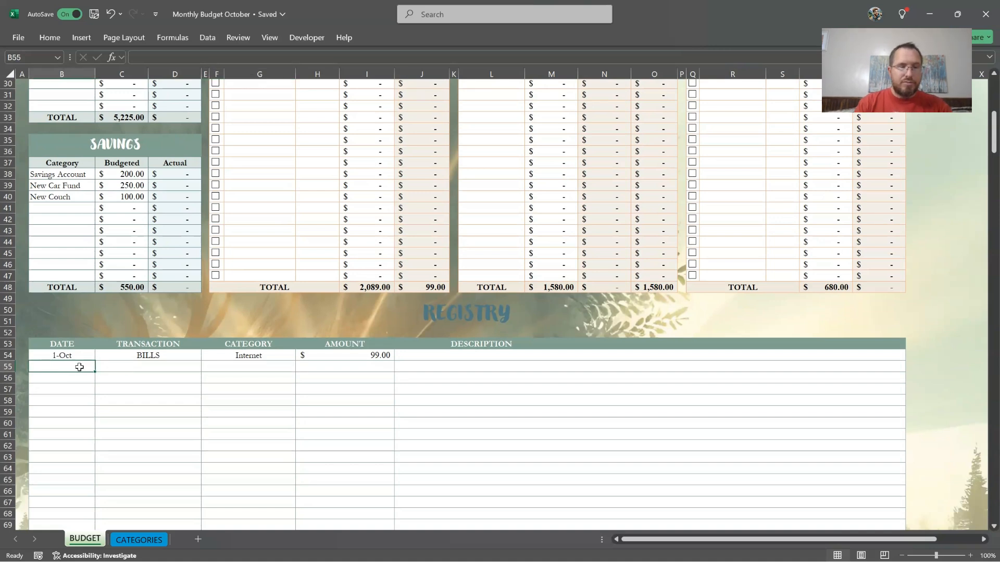
pyautogui.write('10/1')
pyautogui.press('Tab')
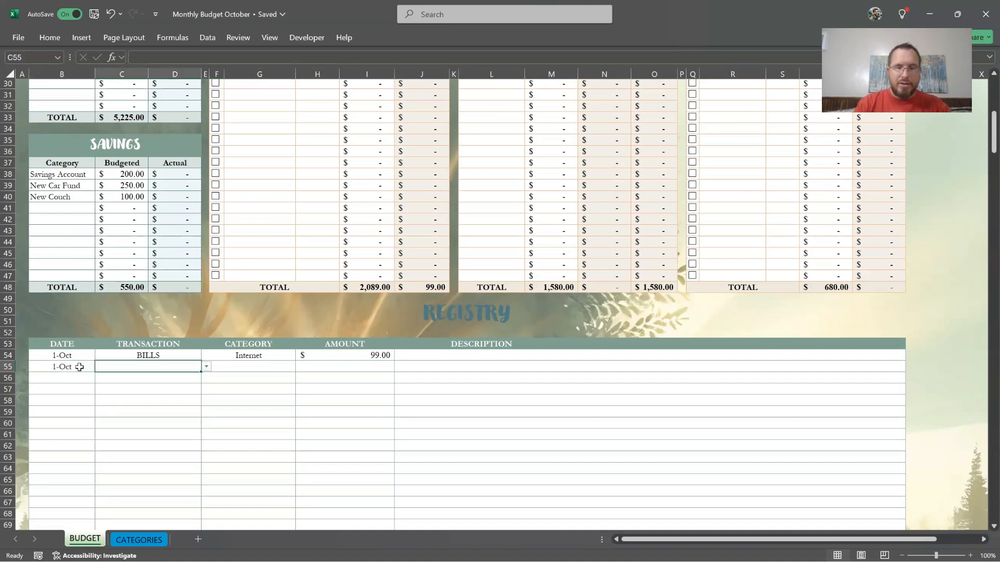
pyautogui.write('e')
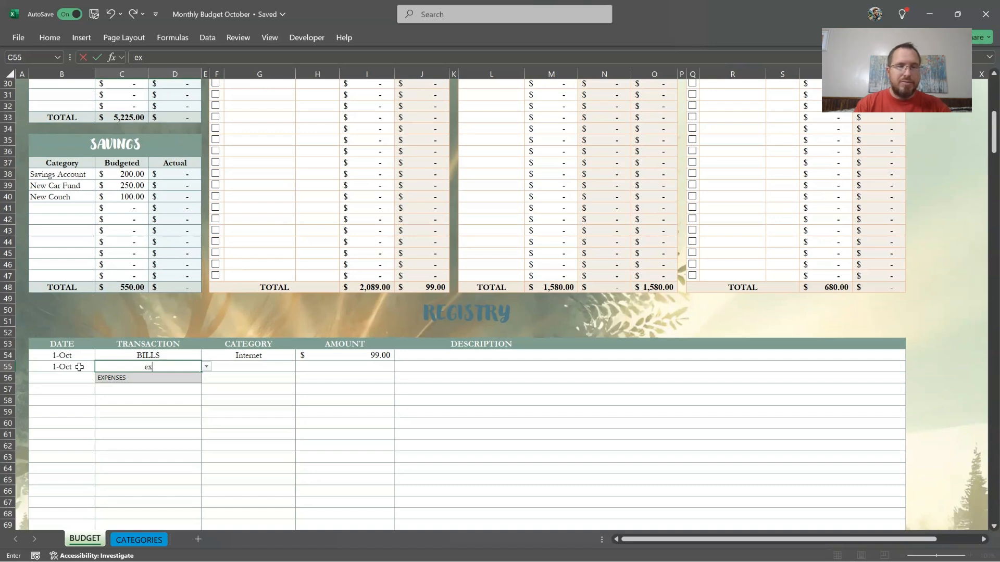
pyautogui.write('x')
pyautogui.press('Tab')
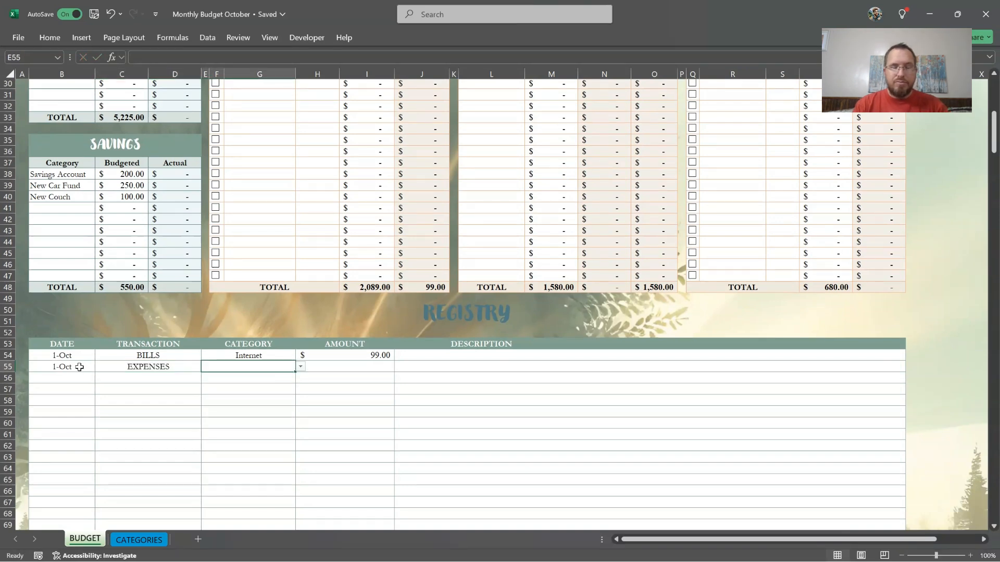
# - Complete the second registry entry with the category Household, the amount 56.31 and the description Lumber
pyautogui.write('hou')
pyautogui.press('Tab')
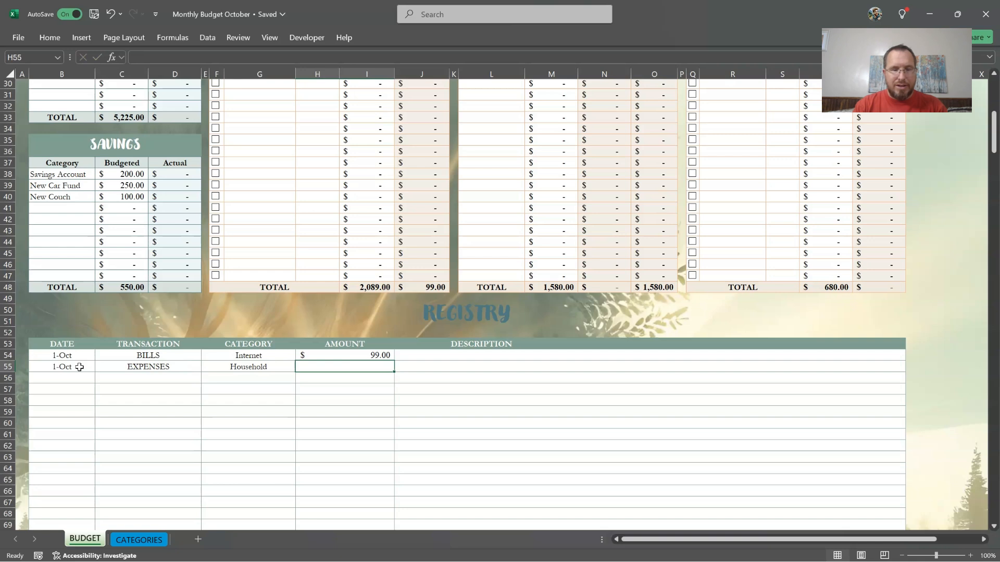
pyautogui.write('56.31')
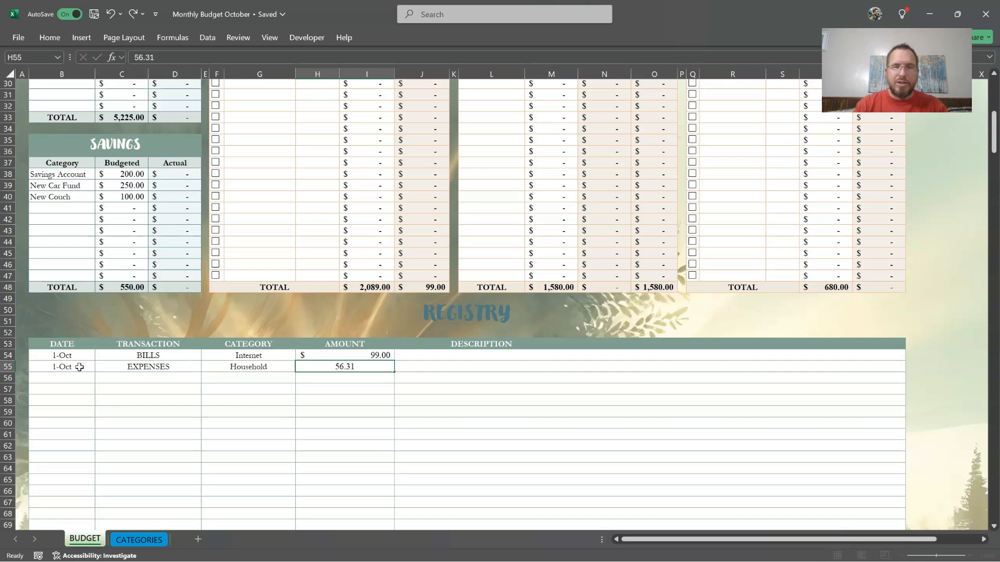
pyautogui.press('Tab')
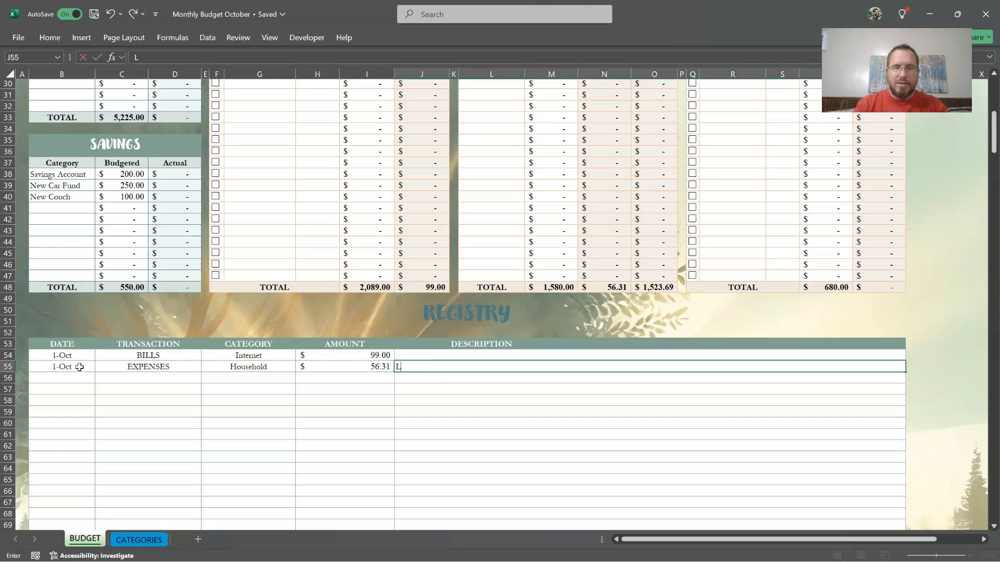
pyautogui.write('Lumber')
pyautogui.press('Return')
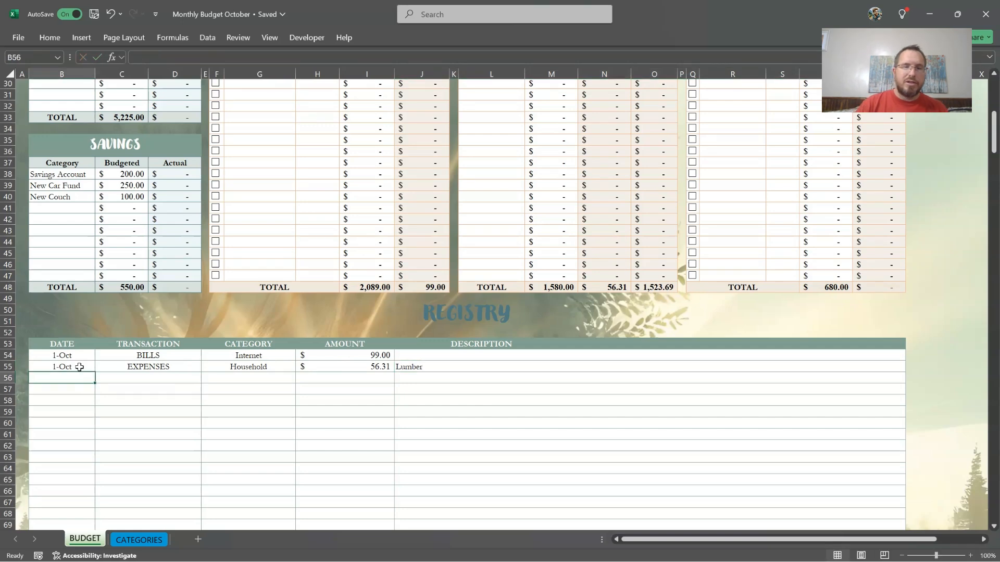
# - Check the Household row's budget, actual and left amounts in the EXPENSES table
pyautogui.scroll(5, 609, 204)
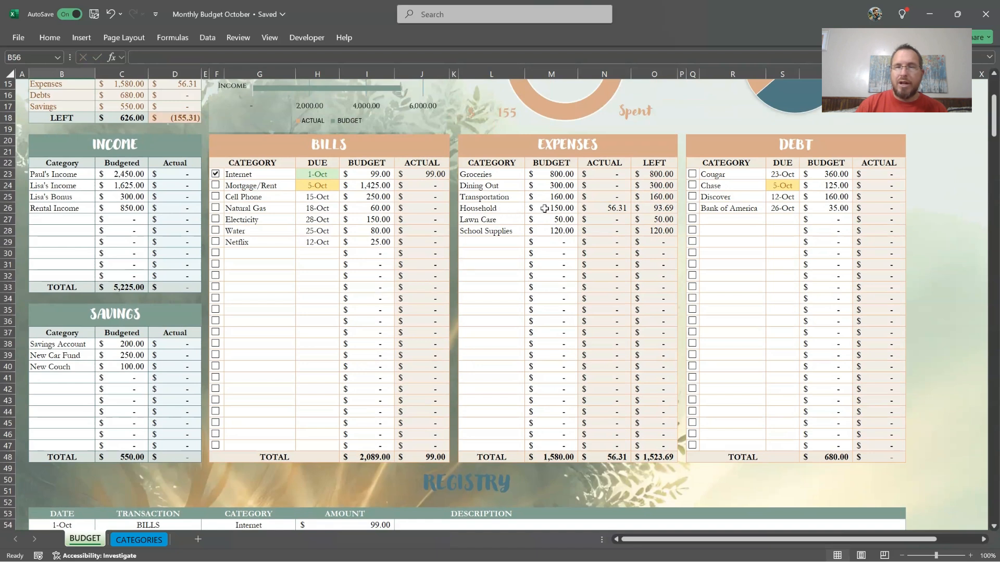
pyautogui.moveTo(517, 209); pyautogui.dragTo(658, 208)
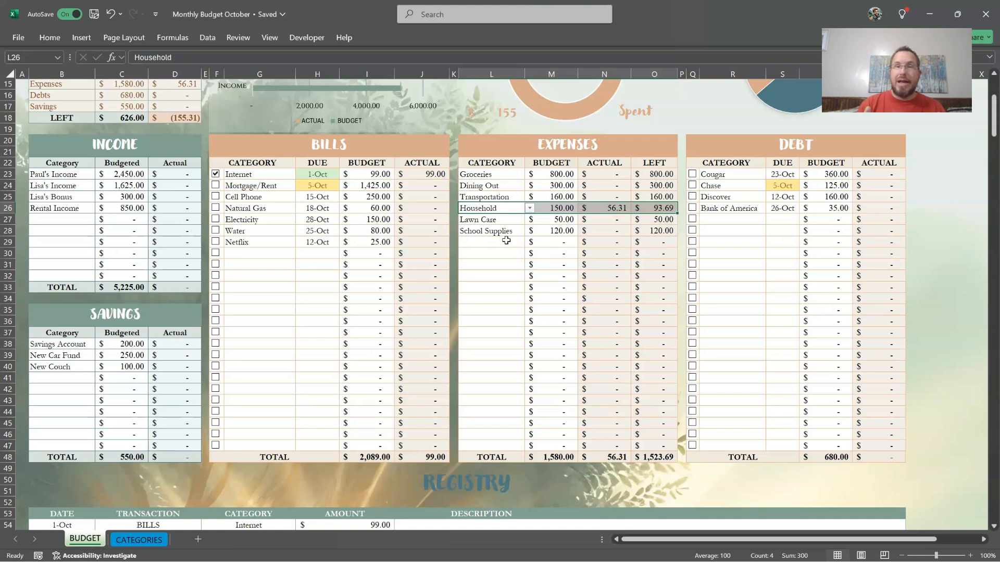
pyautogui.click(489, 243)
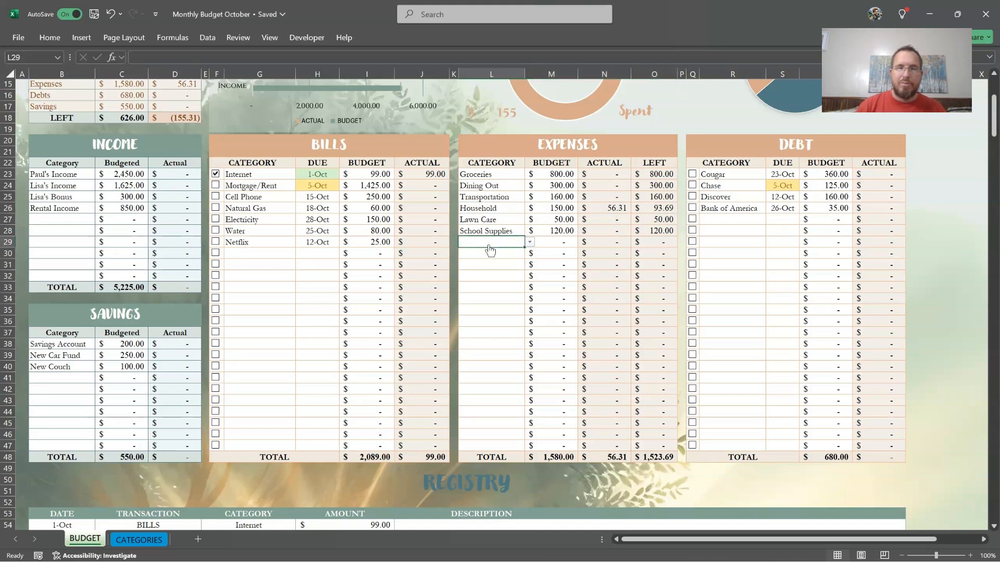
# - Start the third REGISTRY entry with the date 10/2 and the transaction type EXPENSES
pyautogui.scroll(-5, 266, 253)
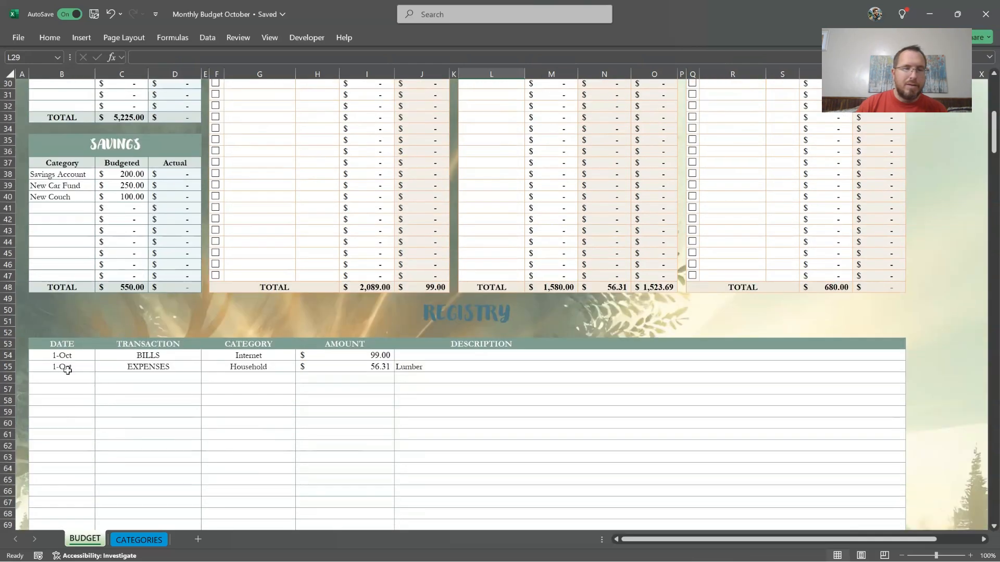
pyautogui.click(94, 379)
pyautogui.write('10/2')
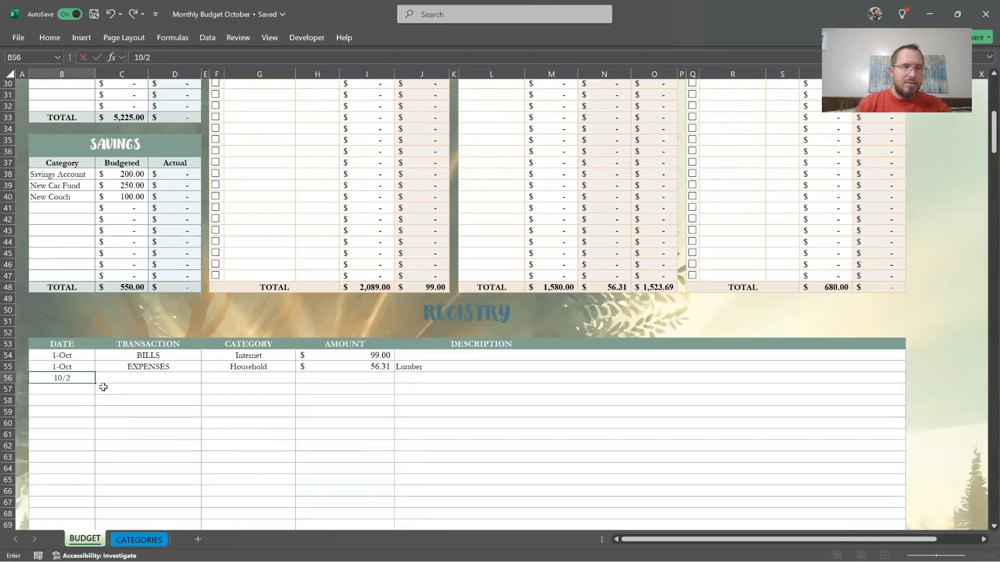
pyautogui.press('Tab')
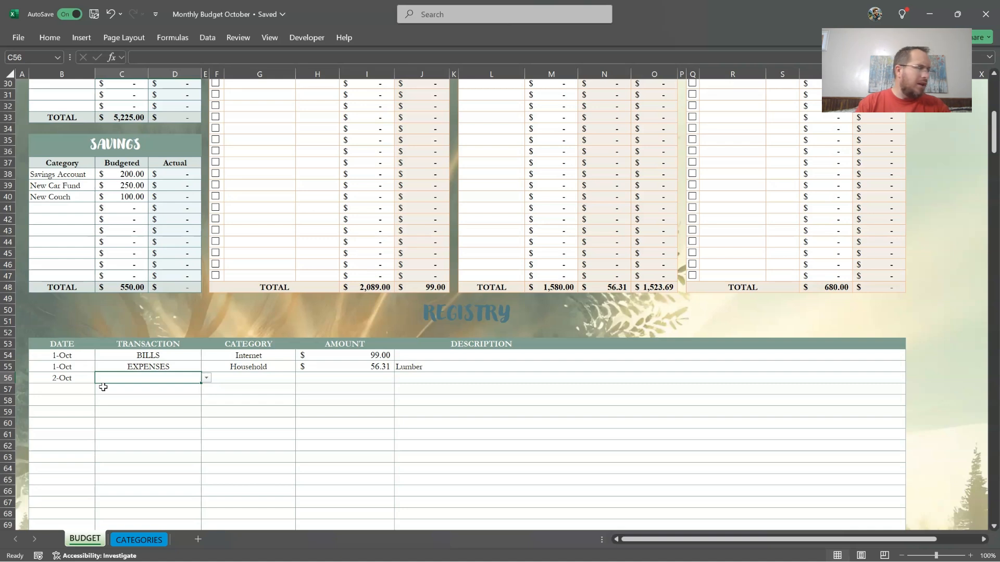
pyautogui.write('EXPENSES')
pyautogui.press('Tab')
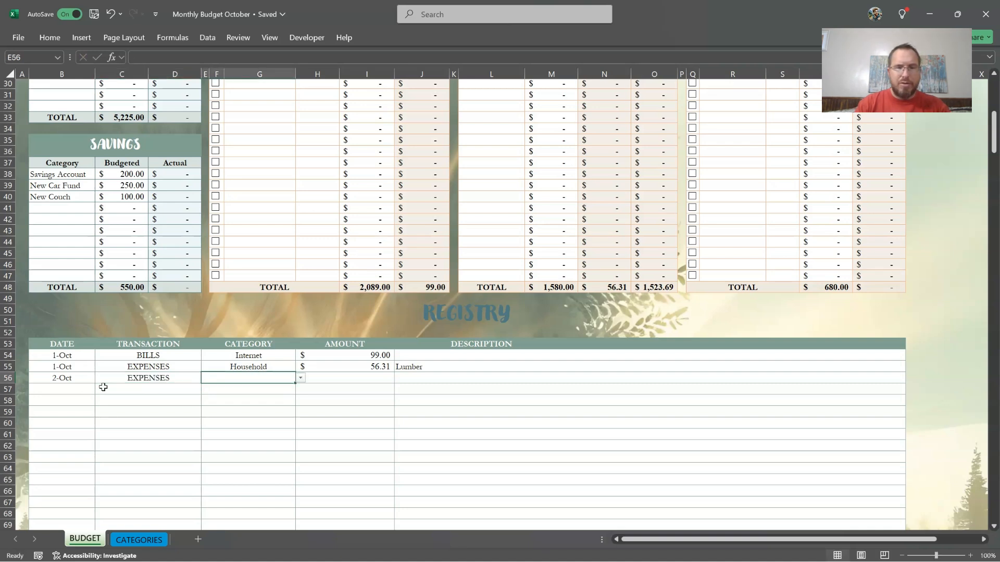
# - Set the third registry entry's category to Groceries and its amount to 152.35, leaving the description blank
pyautogui.write('Groceries')
pyautogui.press('Tab')
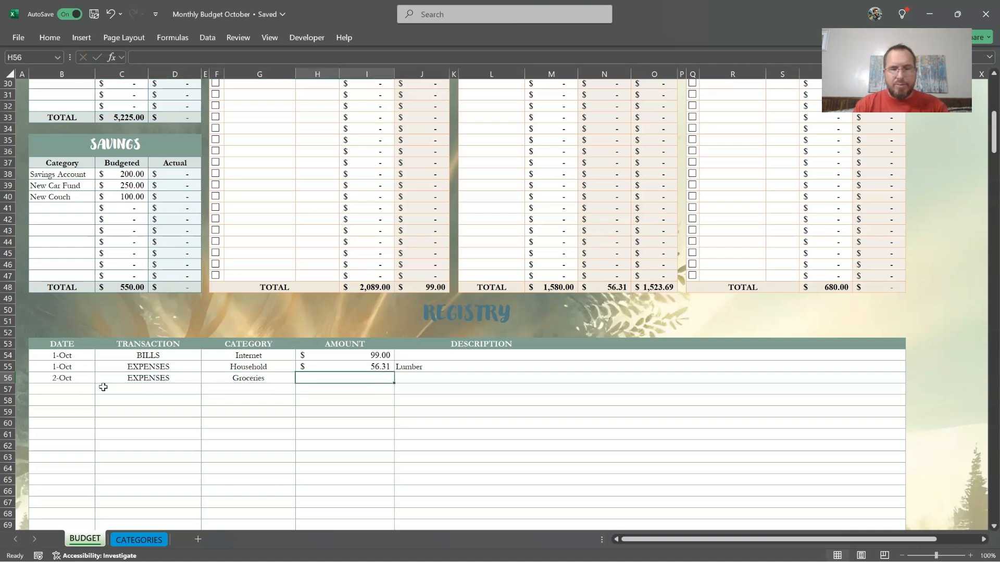
pyautogui.write('152.35')
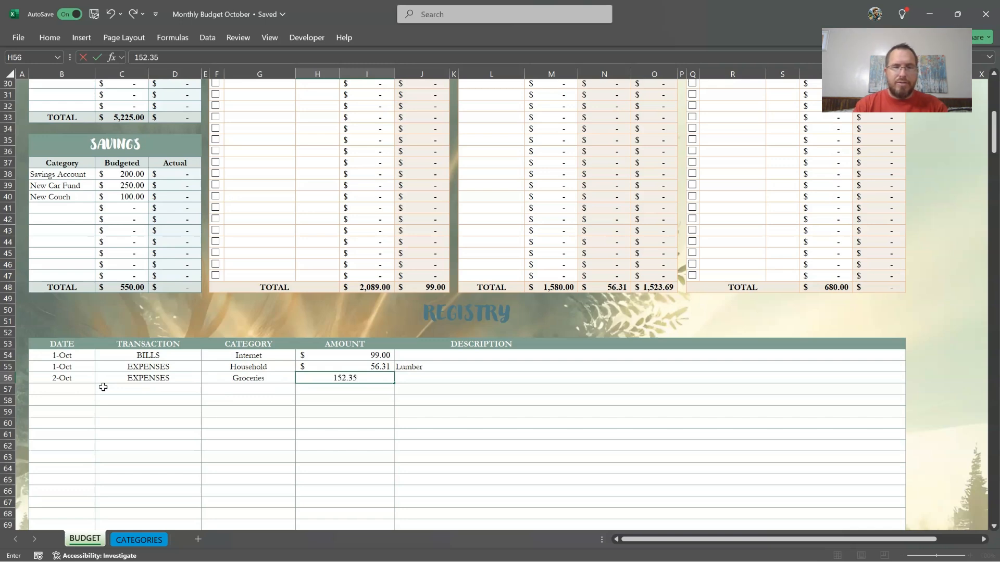
pyautogui.press('Tab')
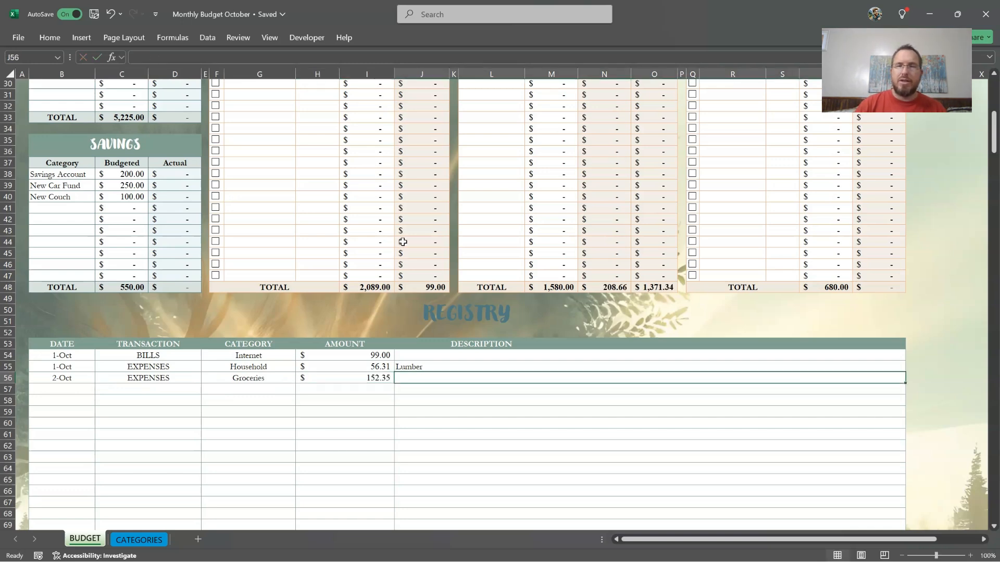
# - Check the Groceries row in the EXPENSES table and the Left to Spend chart on the dashboard
pyautogui.scroll(5, 402, 242)
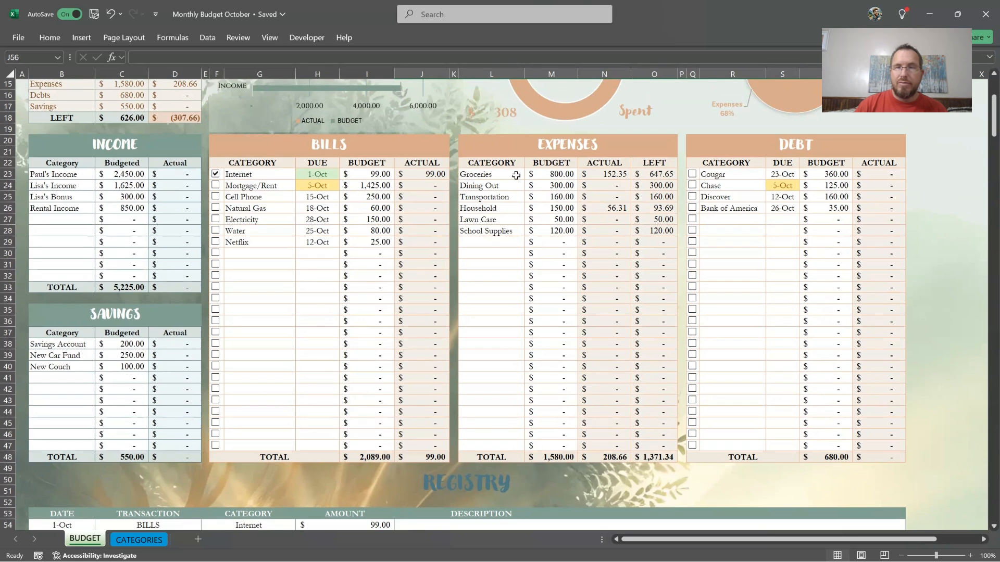
pyautogui.moveTo(515, 175); pyautogui.dragTo(651, 173)
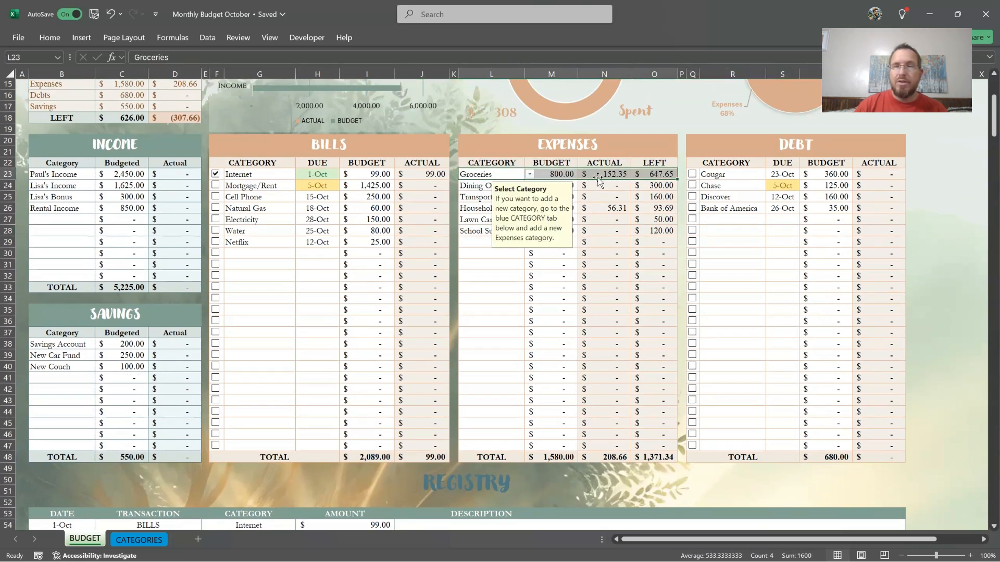
pyautogui.click(595, 250)
pyautogui.scroll(3, 537, 250)
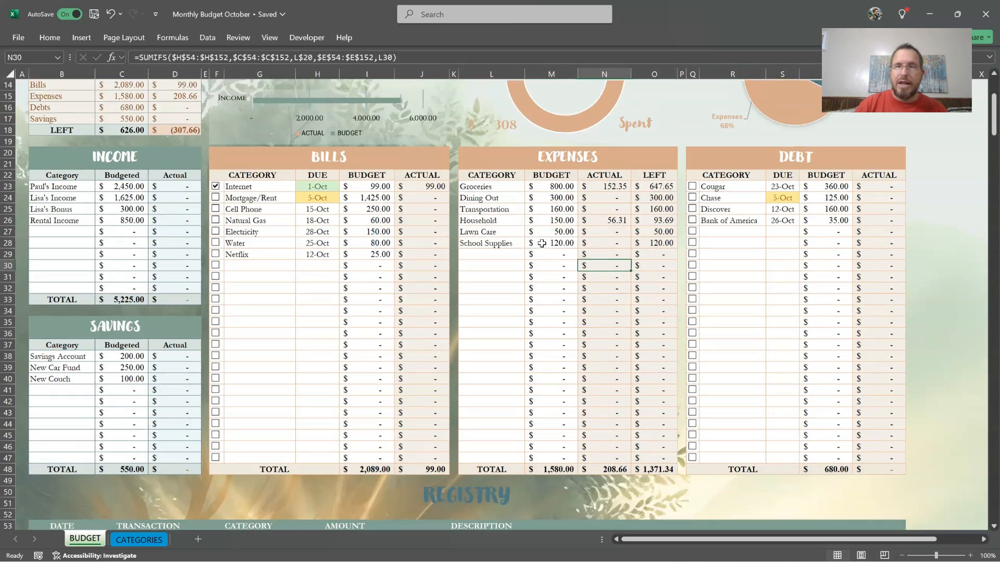
pyautogui.scroll(2, 537, 251)
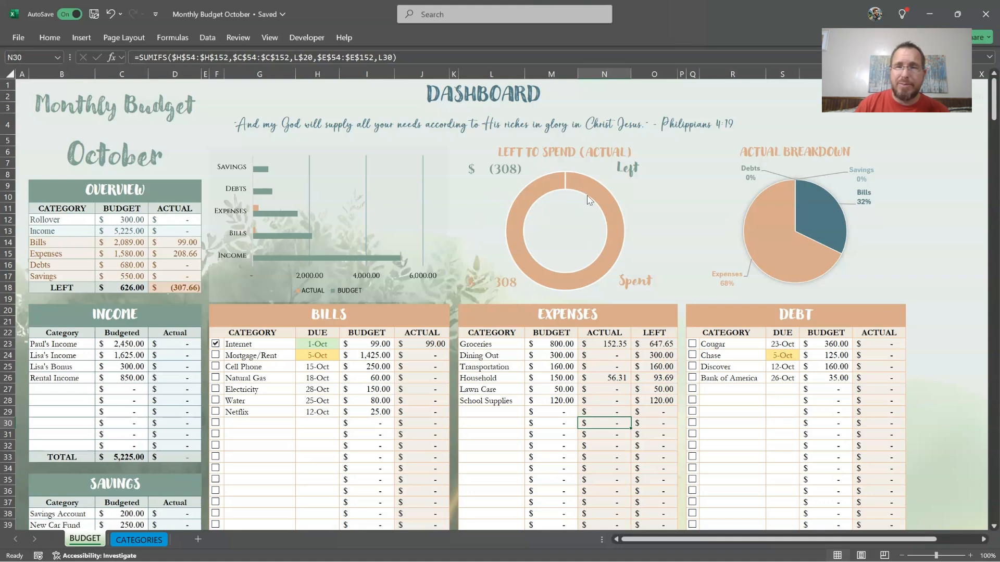
pyautogui.moveTo(583, 193)
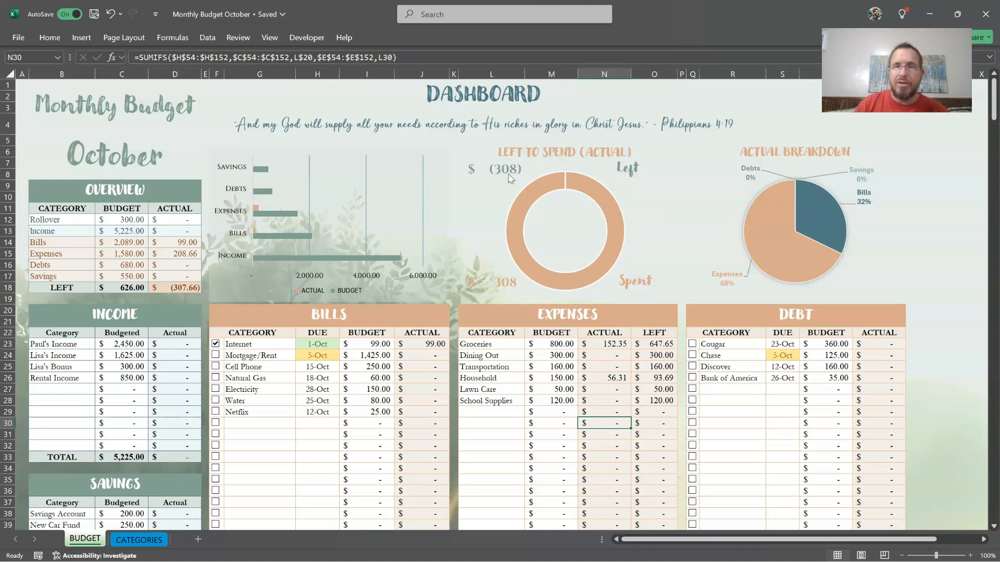
pyautogui.moveTo(526, 194)
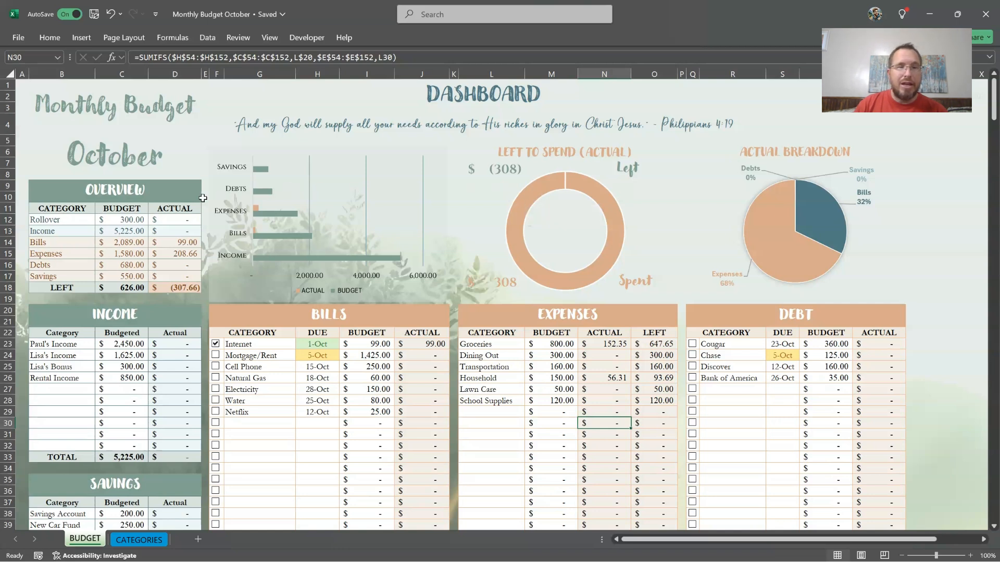
# - Set the actual Rollover amount in the OVERVIEW table to 362
pyautogui.click(167, 220)
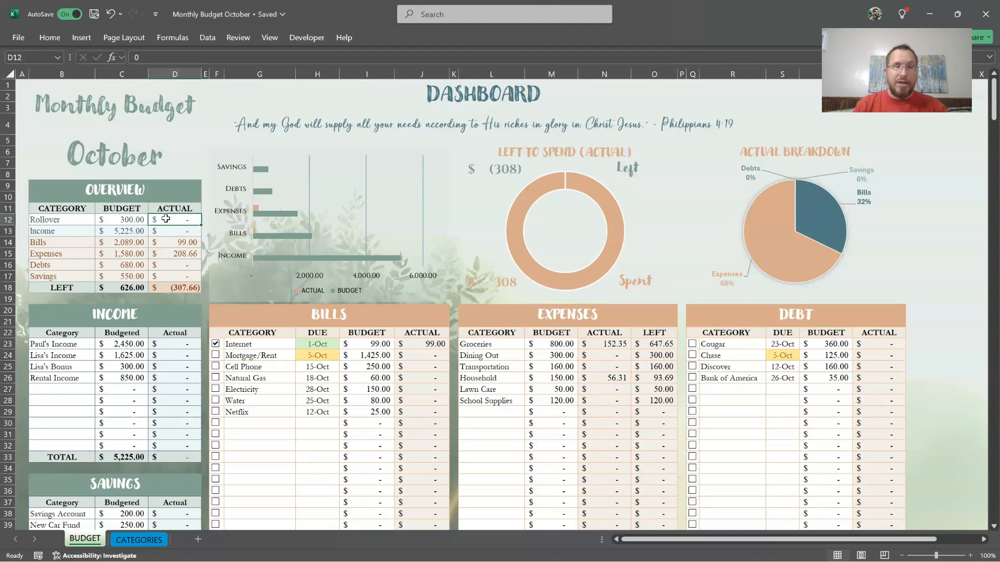
pyautogui.write('362')
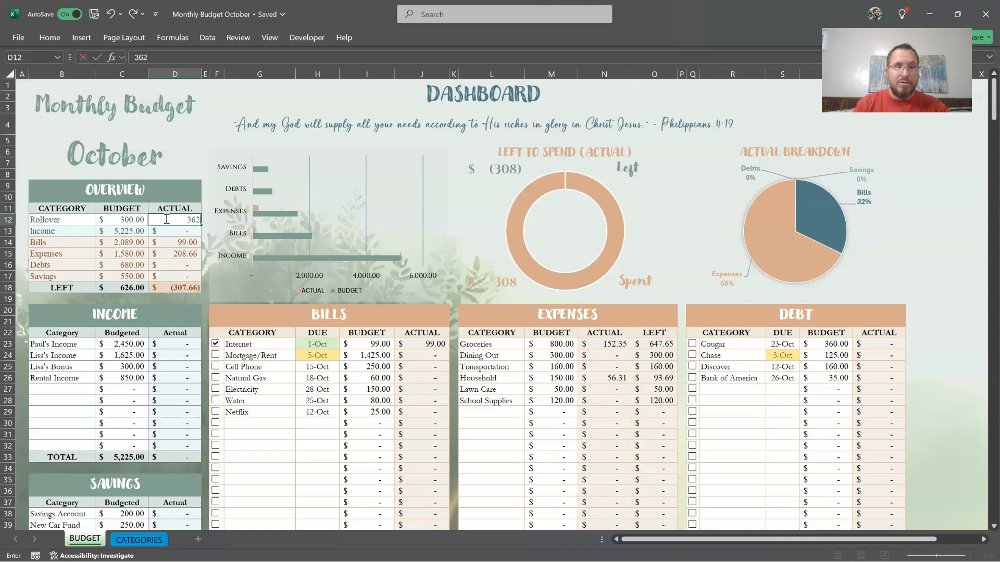
pyautogui.press('Return')
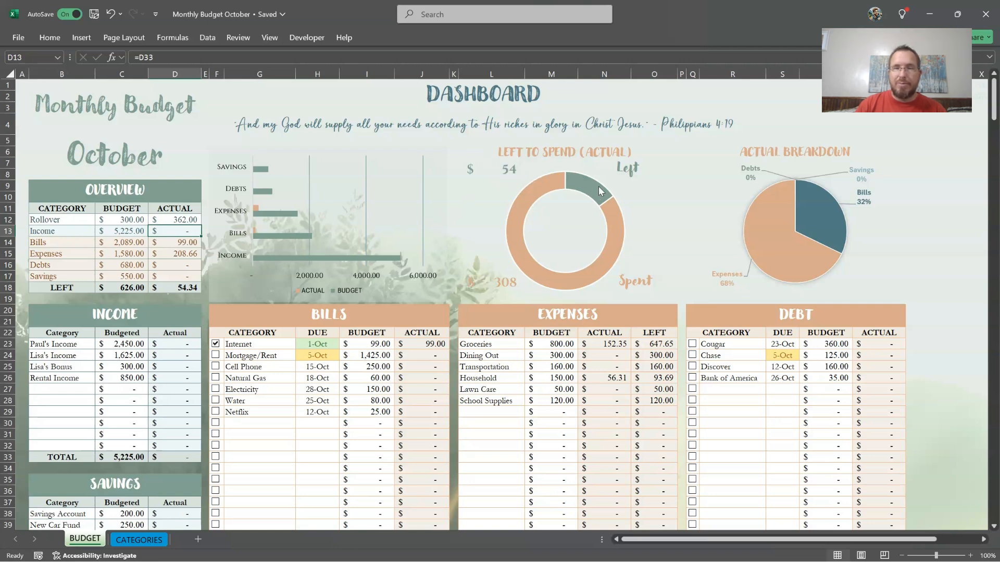
# - Compare the actual Rollover, Bills, Expenses and LEFT amounts in the OVERVIEW table with the Left to Spend chart
pyautogui.click(189, 219)
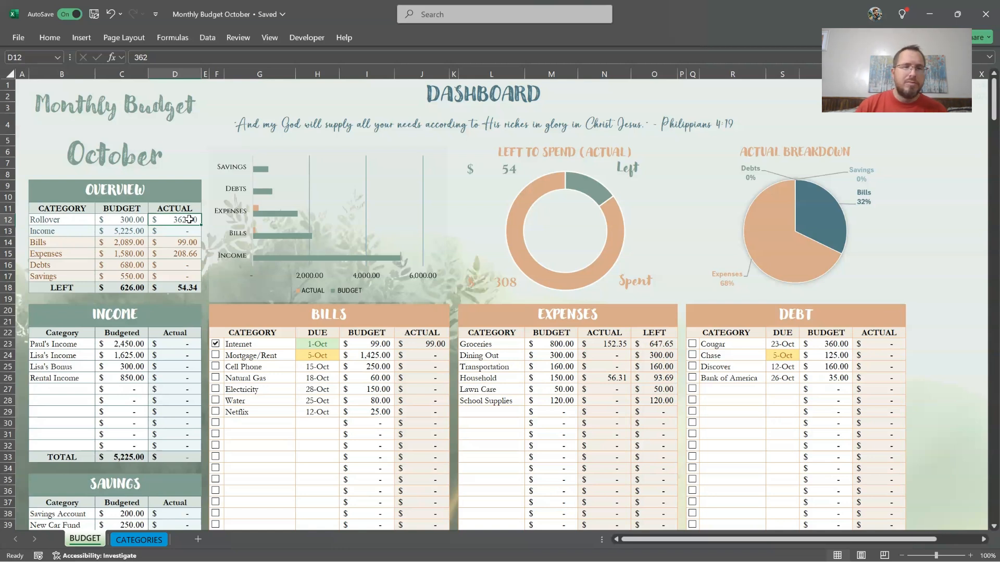
pyautogui.moveTo(183, 242); pyautogui.dragTo(186, 252)
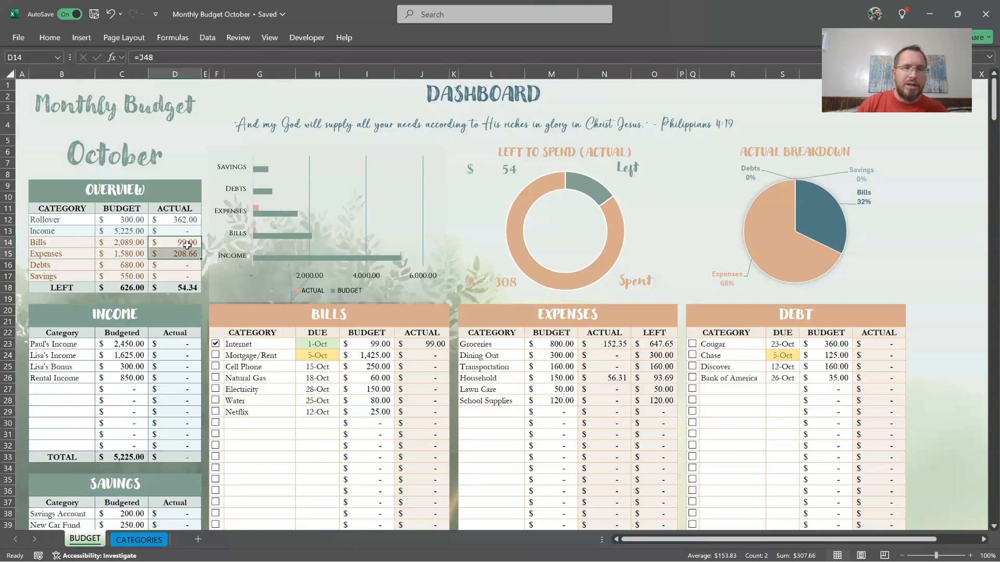
pyautogui.click(196, 253)
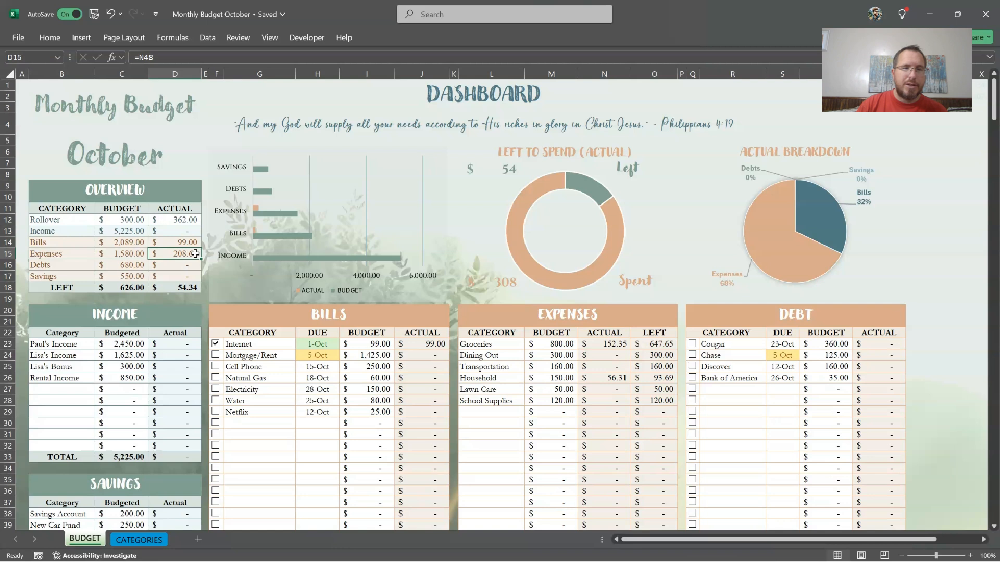
pyautogui.click(189, 287)
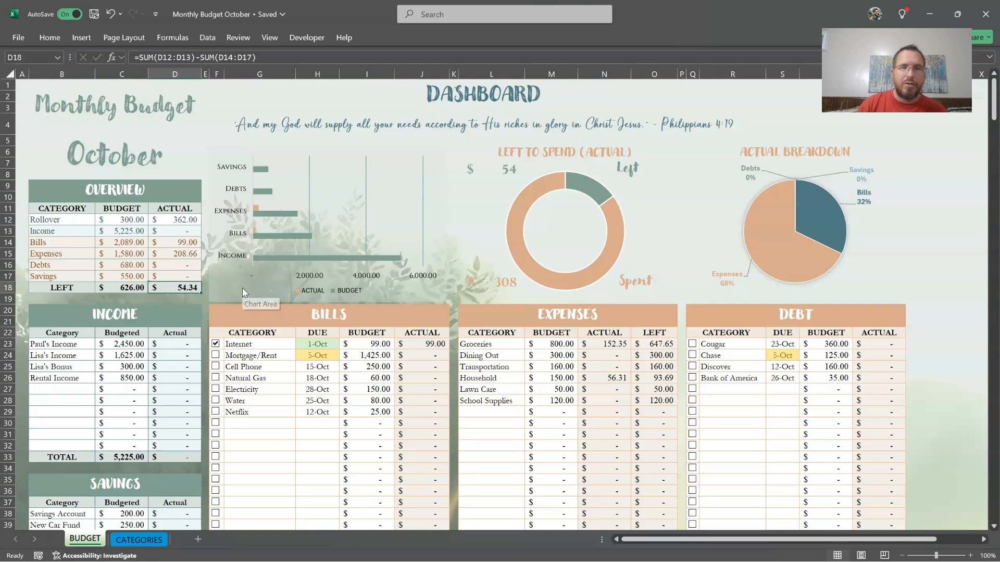
pyautogui.click(517, 168)
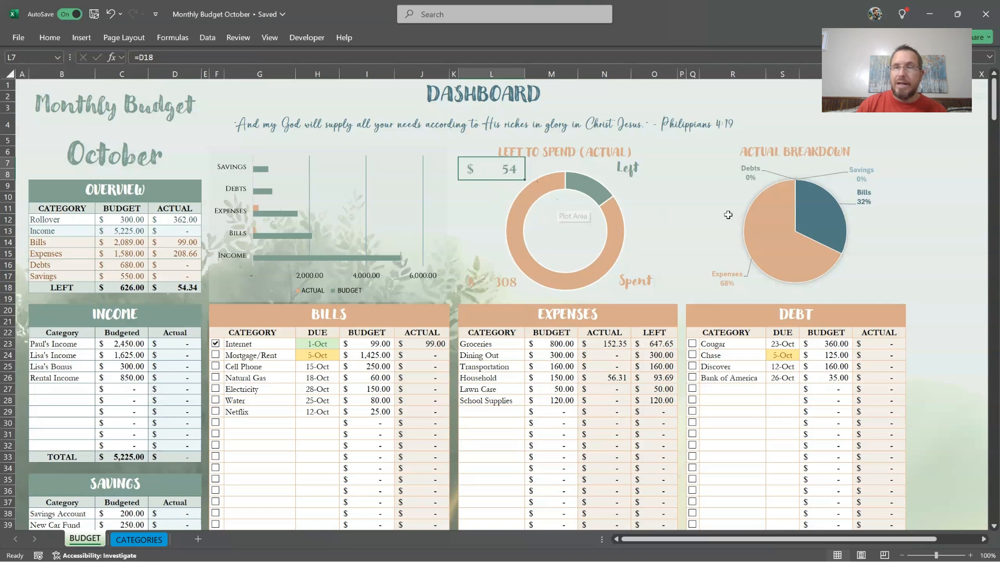
pyautogui.click(966, 221)
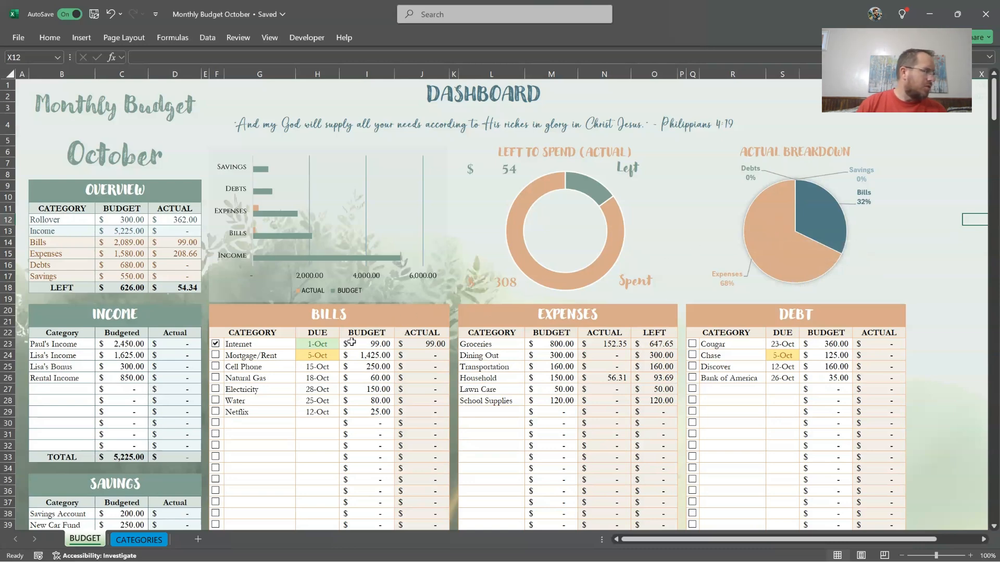
# - Start the fourth registry entry with the date 10/3 and the transaction type EXPENSES
pyautogui.scroll(-3, 357, 335)
pyautogui.scroll(-7, 252, 336)
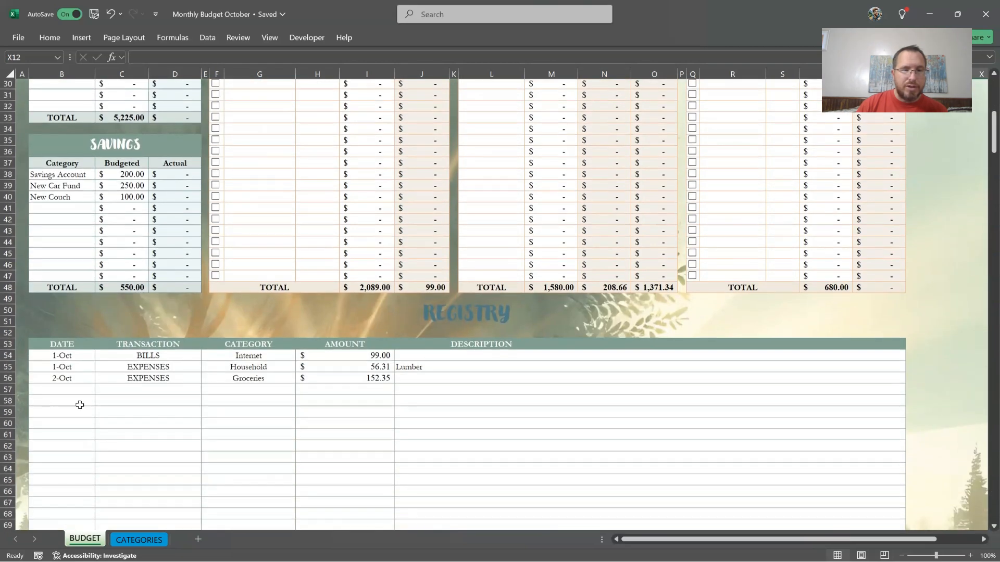
pyautogui.click(78, 391)
pyautogui.write('10/')
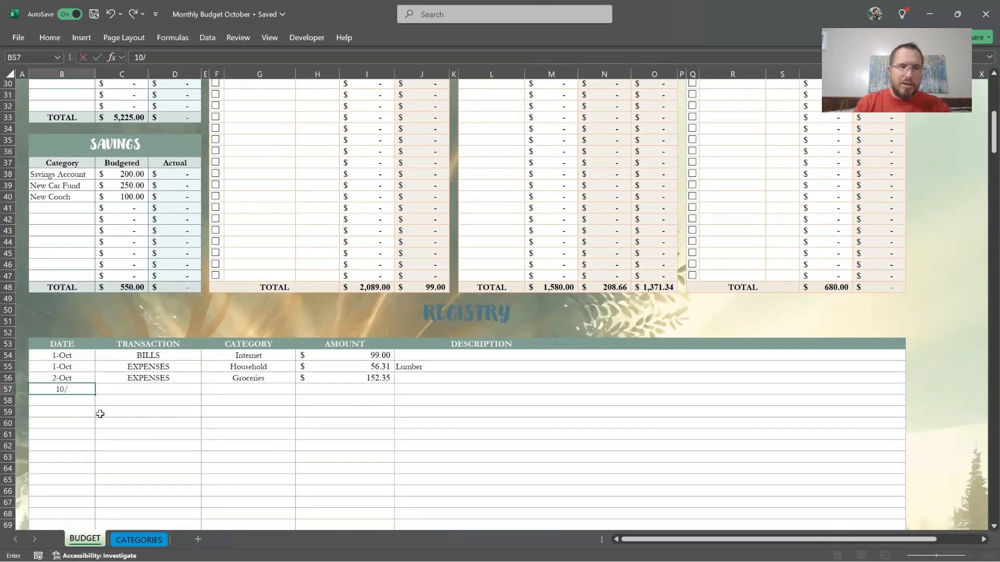
pyautogui.write('3')
pyautogui.press('Tab')
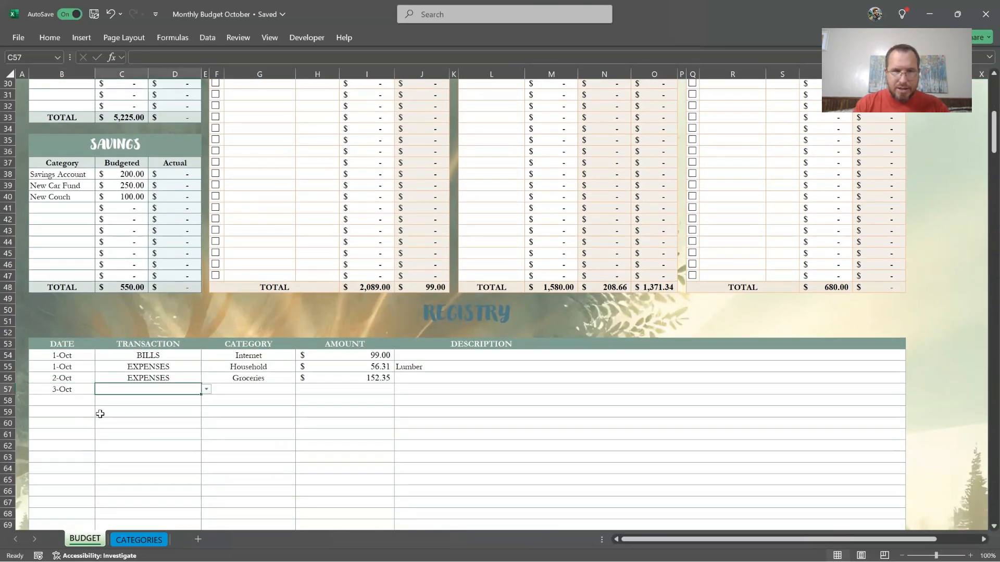
pyautogui.write('ex')
pyautogui.press('Tab')
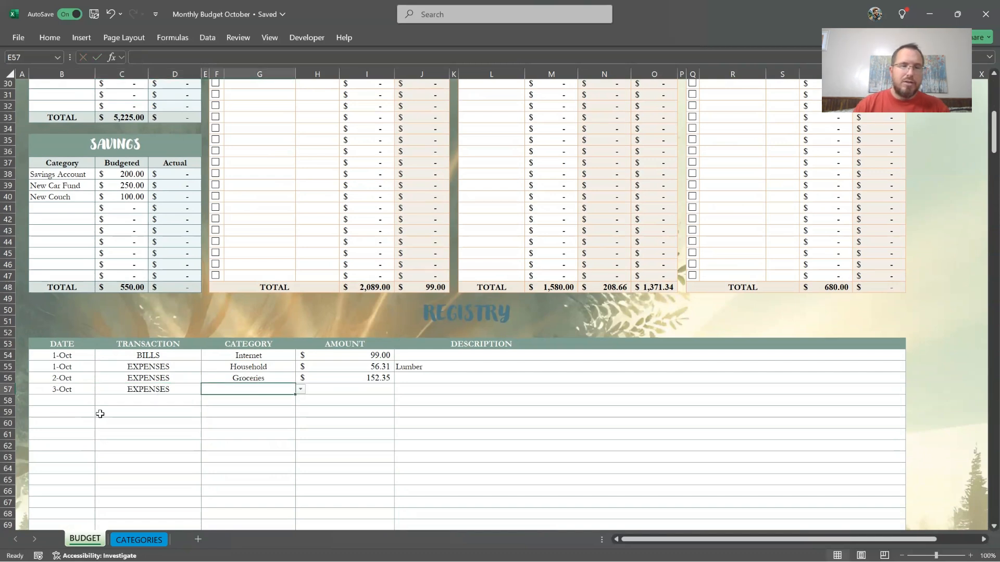
# - Look through the fourth entry's category choices and add Birthday Party below School Supplies in the EXPENSES column of the CATEGORIES sheet
pyautogui.click(301, 390)
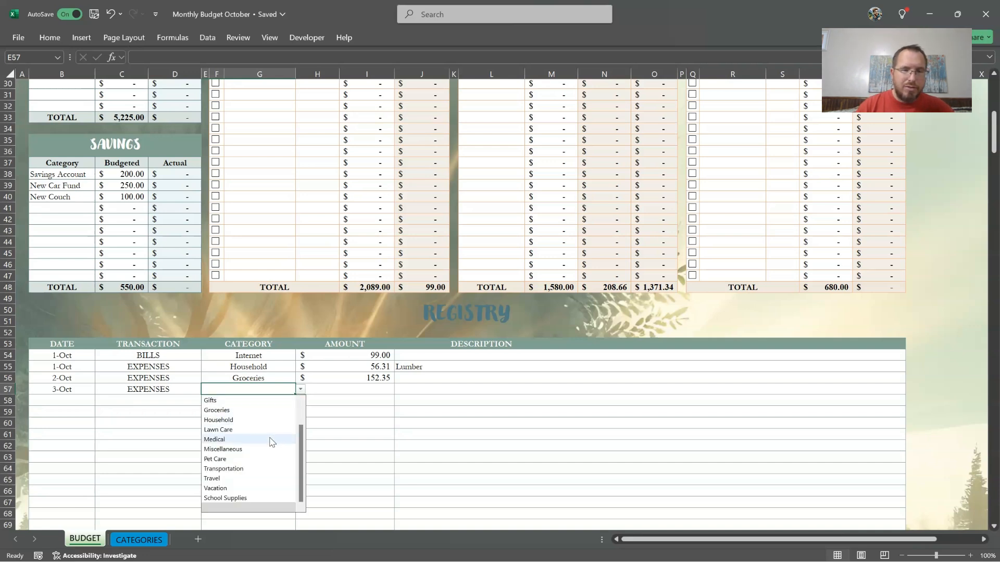
pyautogui.scroll(2, 301, 461)
pyautogui.scroll(-2, 301, 460)
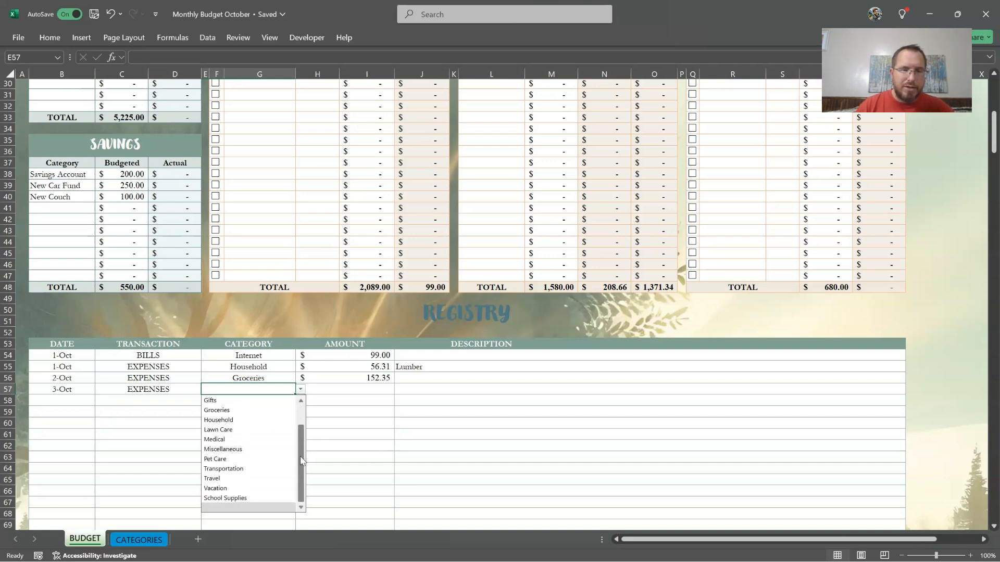
pyautogui.scroll(1, 303, 471)
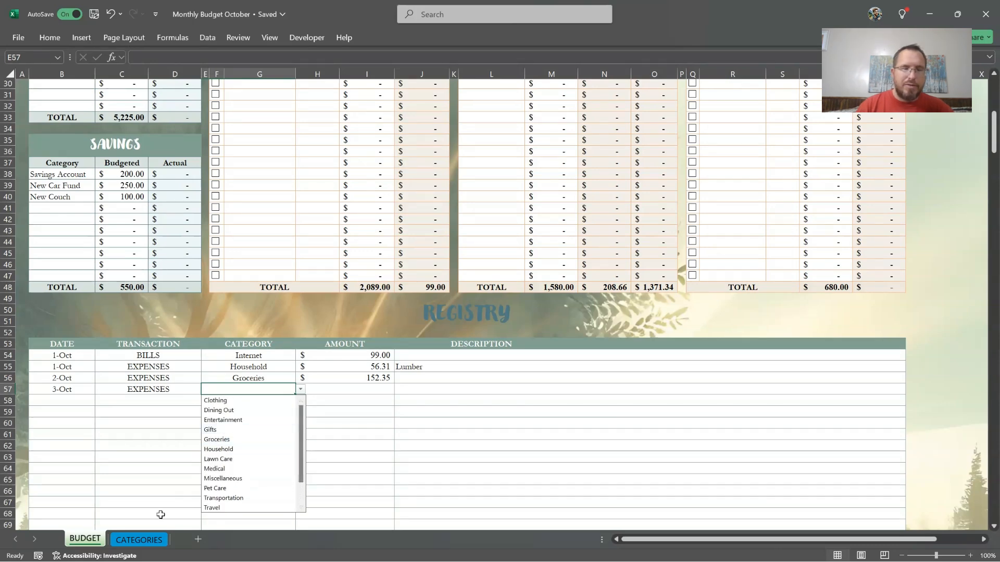
pyautogui.click(144, 540)
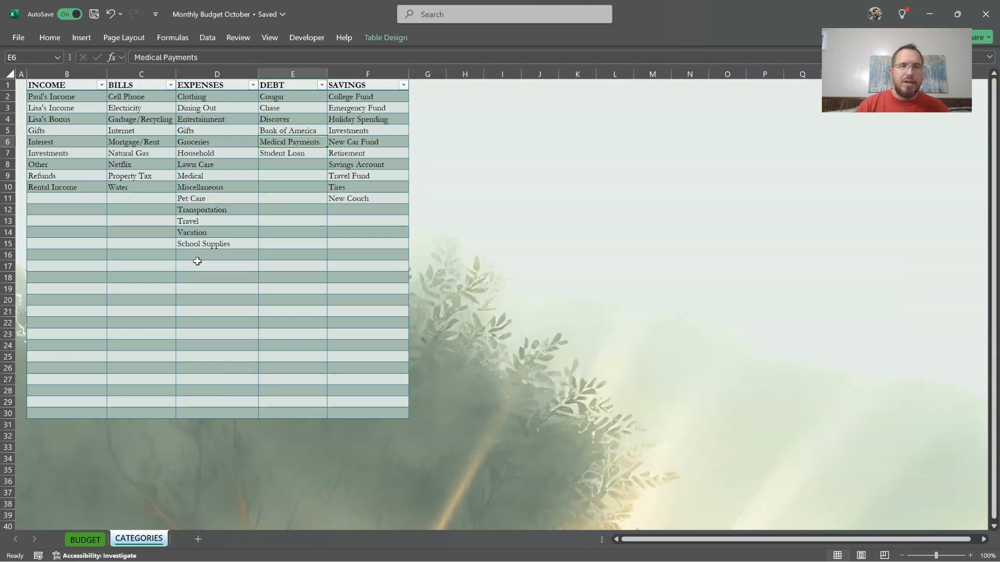
pyautogui.click(199, 257)
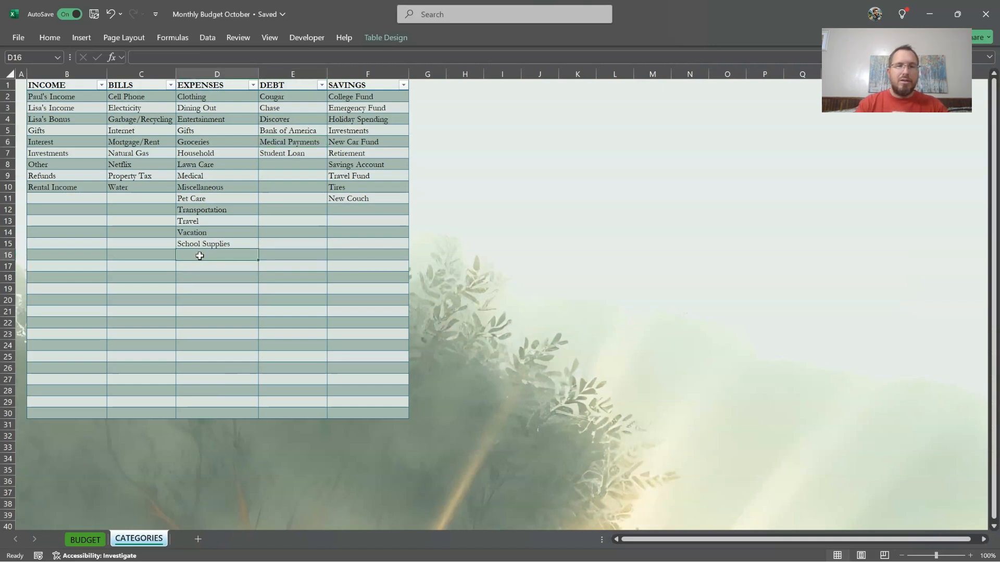
pyautogui.write('Birthday P')
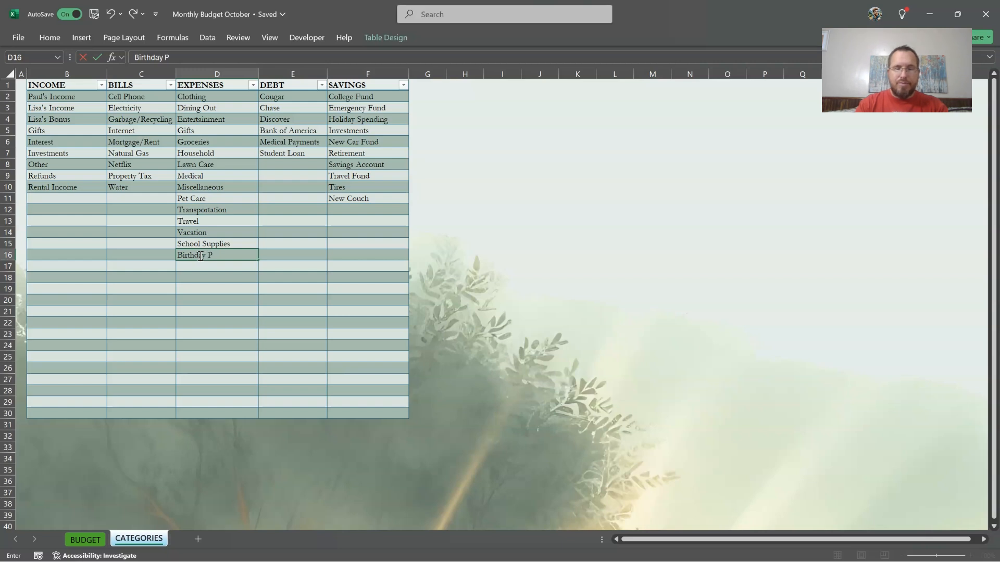
pyautogui.write('arty')
pyautogui.press('Return')
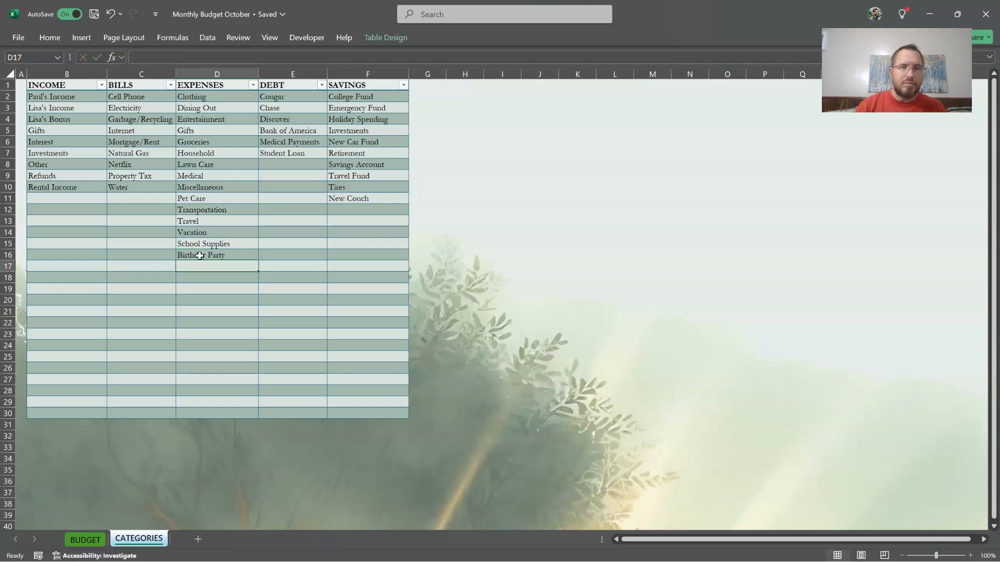
# - Set the fourth registry entry's category on the BUDGET sheet to Birthday Party
pyautogui.click(98, 542)
pyautogui.click(300, 389)
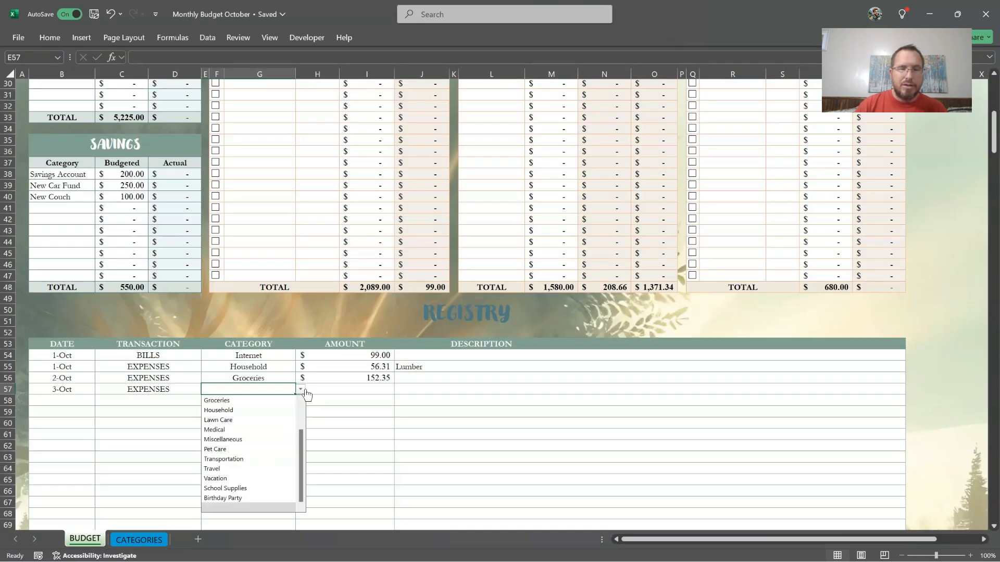
pyautogui.click(233, 498)
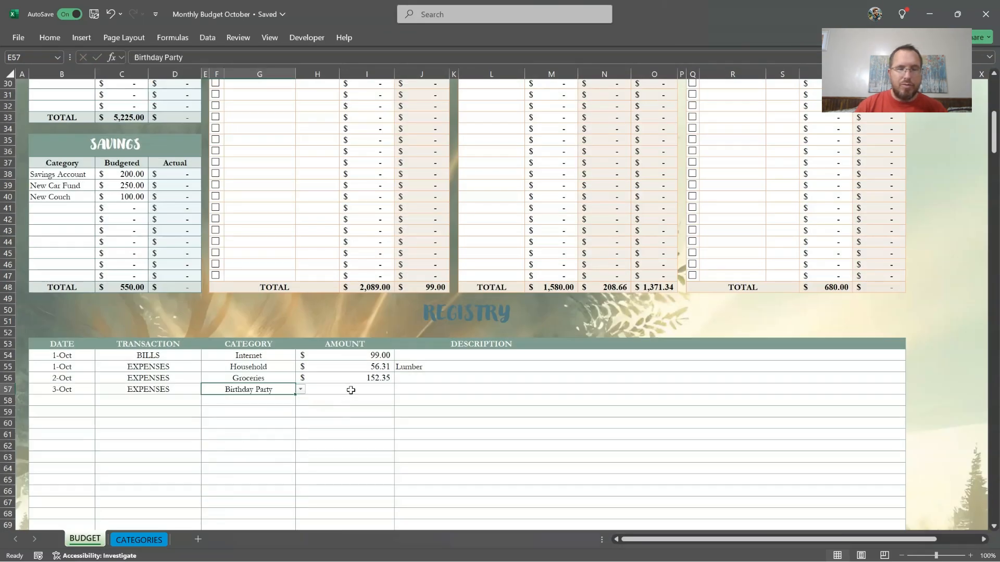
# - Set the fourth registry entry's amount to 32.15 and describe it as a birthday gift, including the recipient's first name
pyautogui.click(347, 391)
pyautogui.write('32.15')
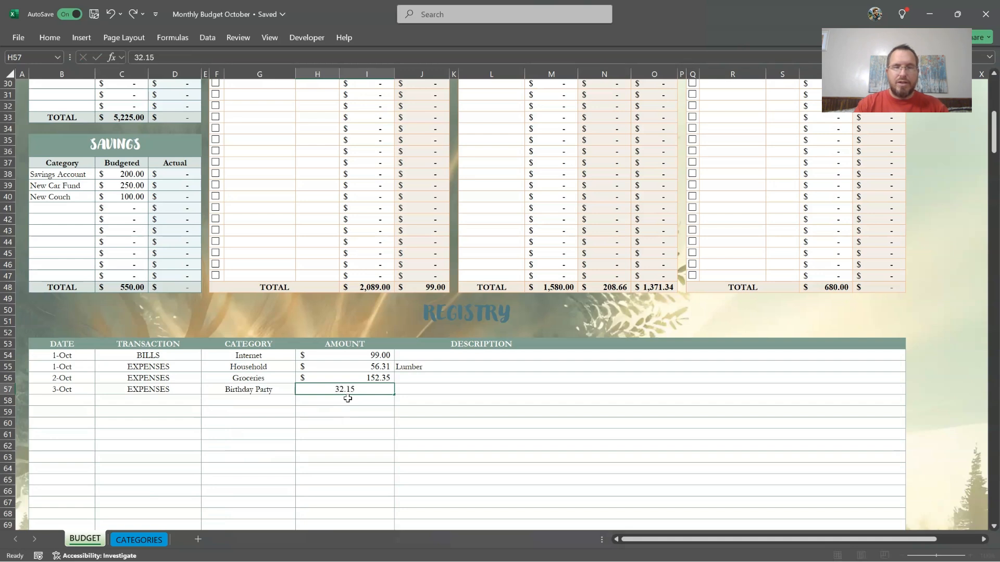
pyautogui.press('Tab')
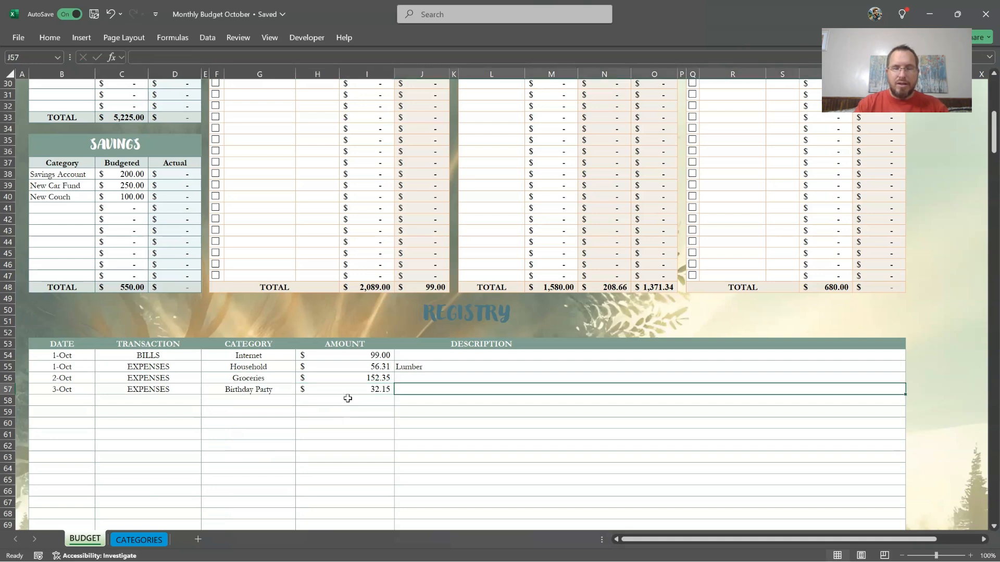
pyautogui.write("Damen's birt")
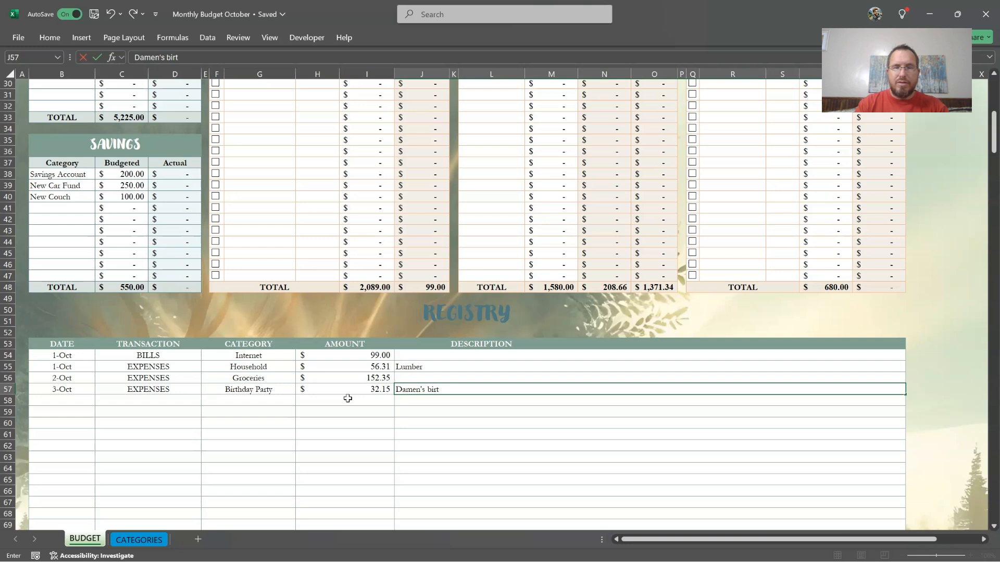
pyautogui.write('hday gift.')
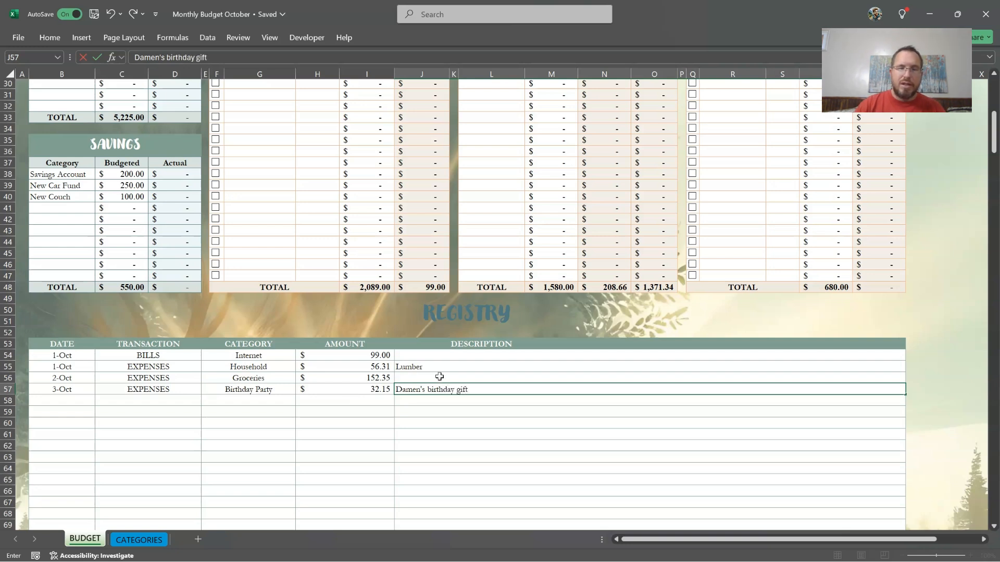
pyautogui.click(450, 423)
# - Add Birthday Party as a category in the first empty row of the EXPENSES table
pyautogui.scroll(2, 550, 269)
pyautogui.scroll(2, 551, 270)
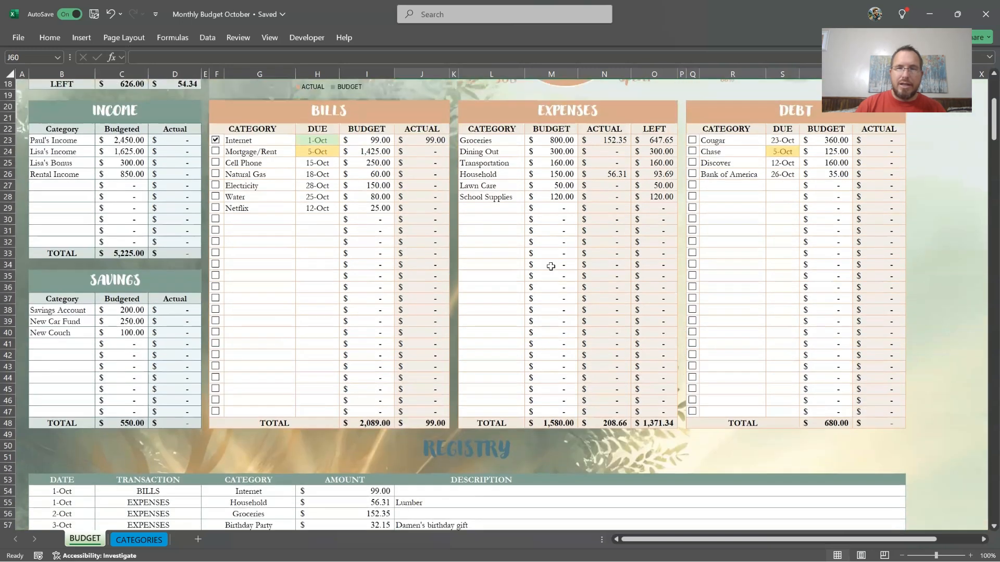
pyautogui.scroll(-1, 330, 375)
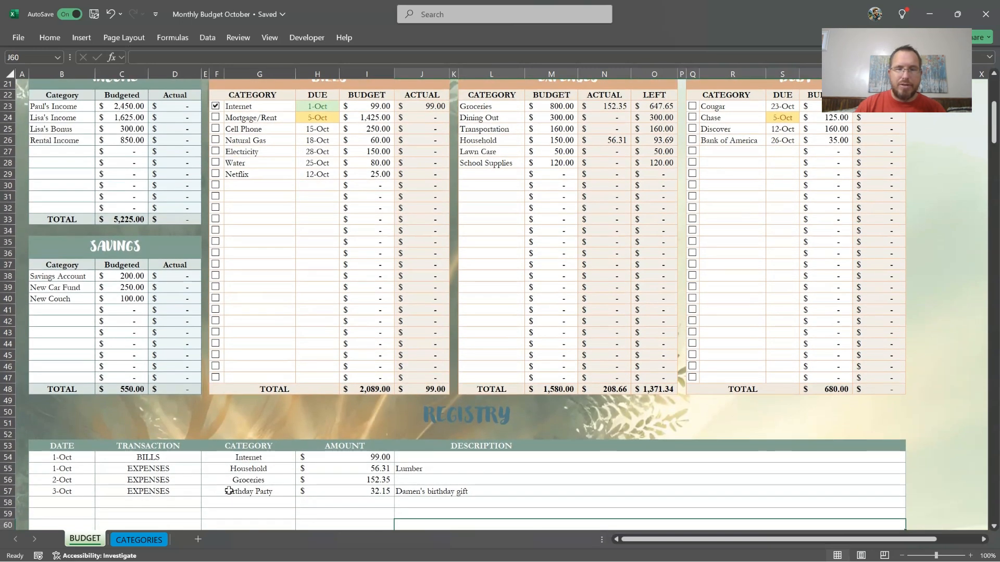
pyautogui.scroll(1, 560, 291)
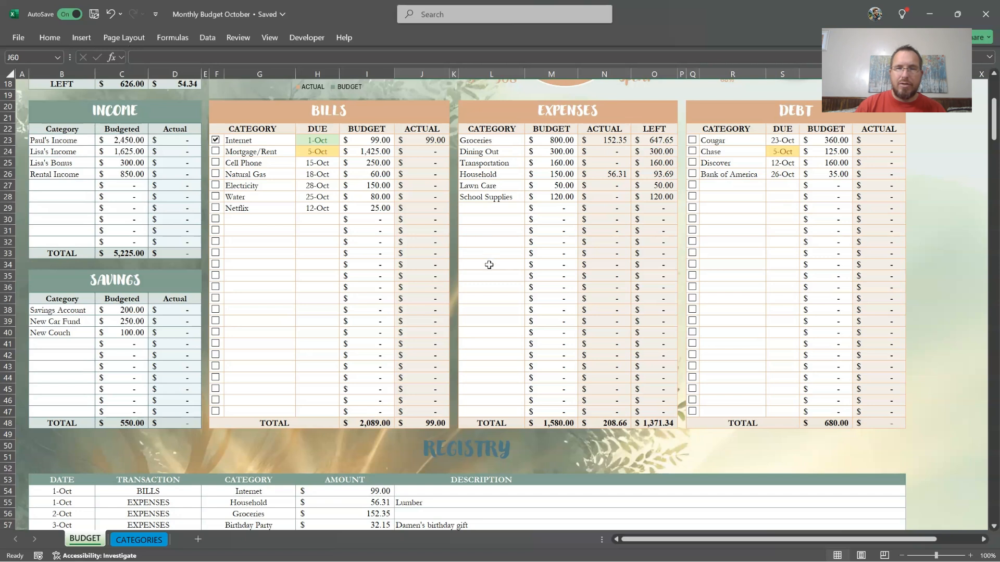
pyautogui.click(509, 208)
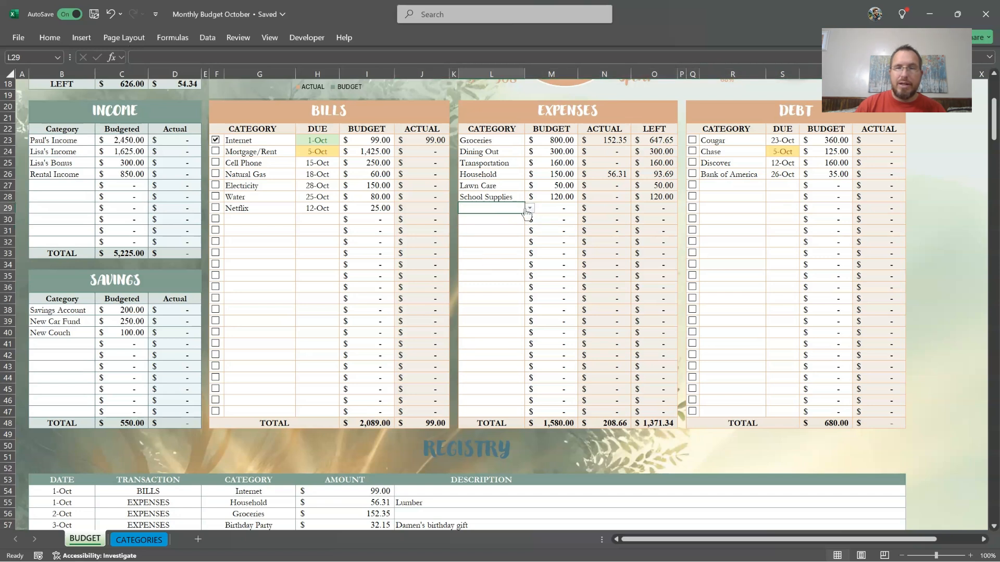
pyautogui.click(532, 208)
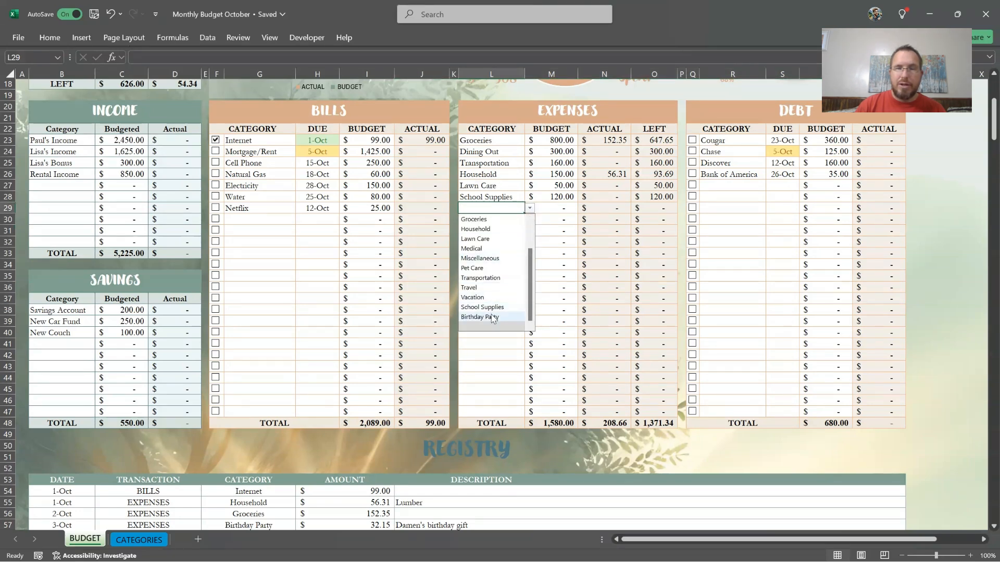
pyautogui.click(491, 314)
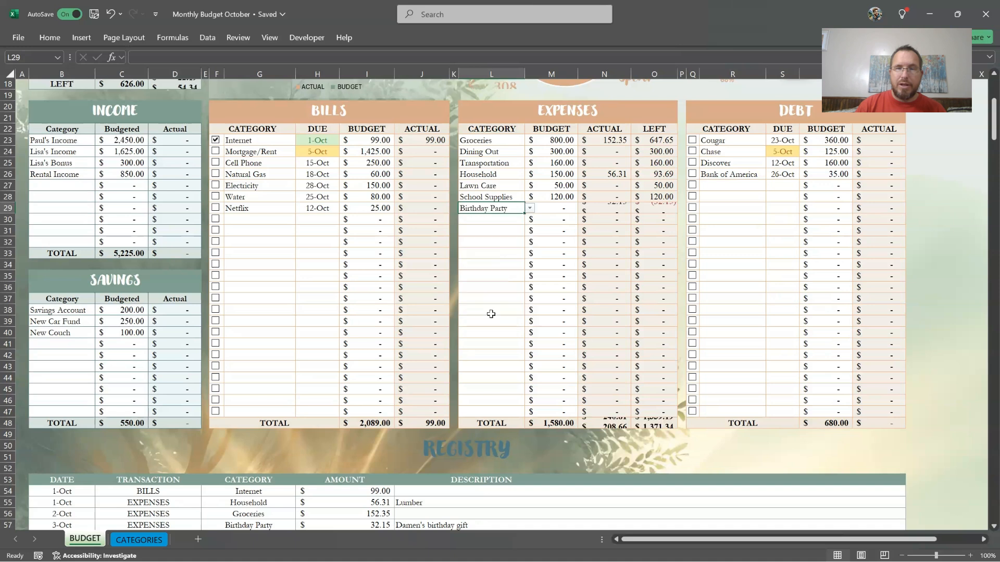
# - Check the Birthday Party row's actual, left and budget amounts against the budgeted LEFT amount in the OVERVIEW table
pyautogui.click(599, 210)
pyautogui.click(654, 209)
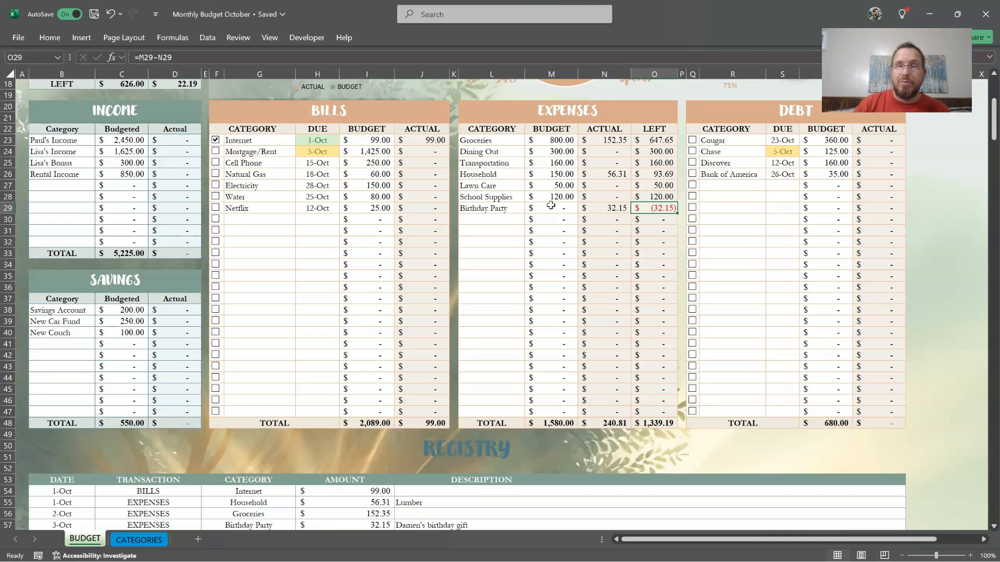
pyautogui.scroll(2, 551, 205)
pyautogui.click(134, 151)
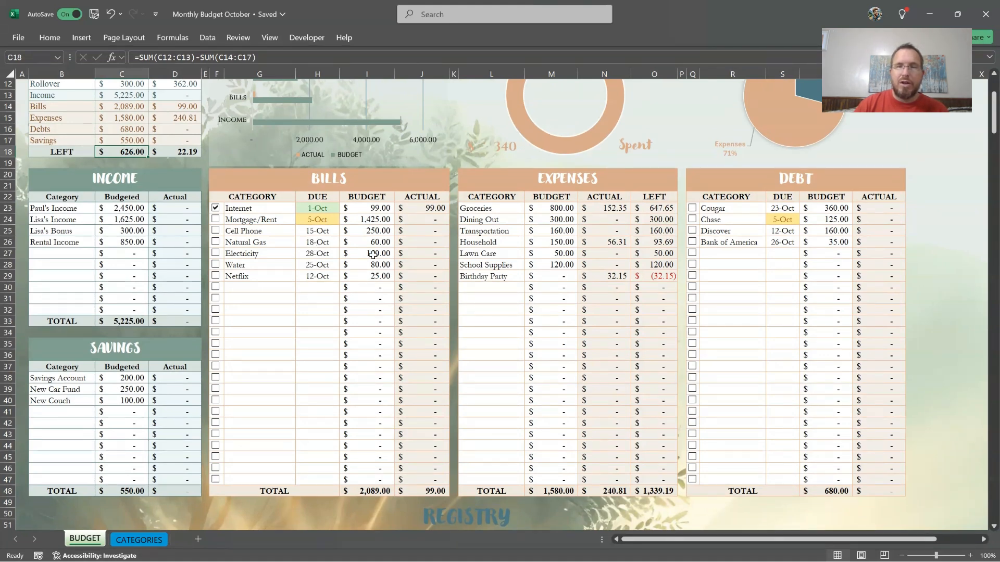
pyautogui.click(543, 278)
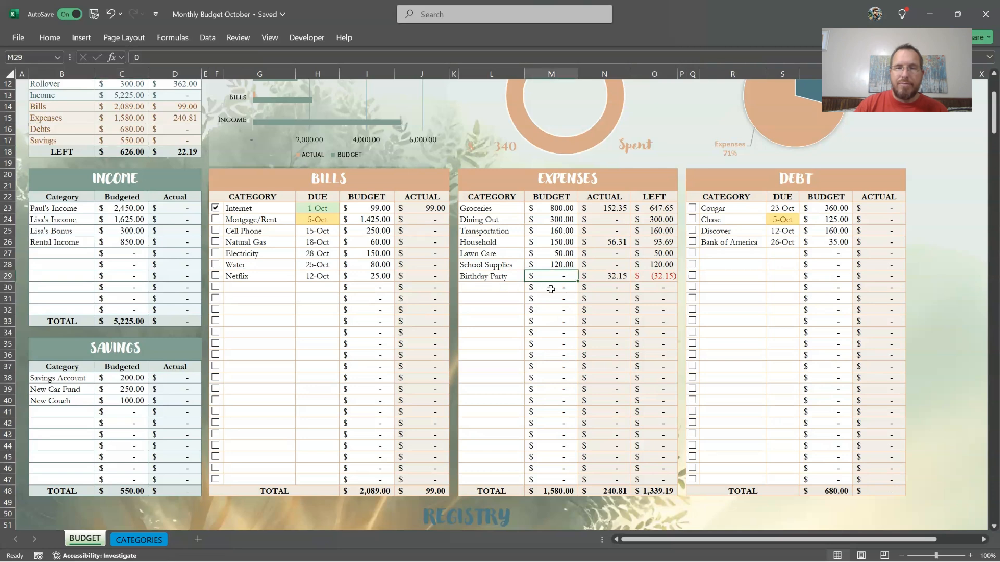
# - Start the fifth registry entry with the date 10/5 and the transaction type INCOME
pyautogui.scroll(-7, 533, 289)
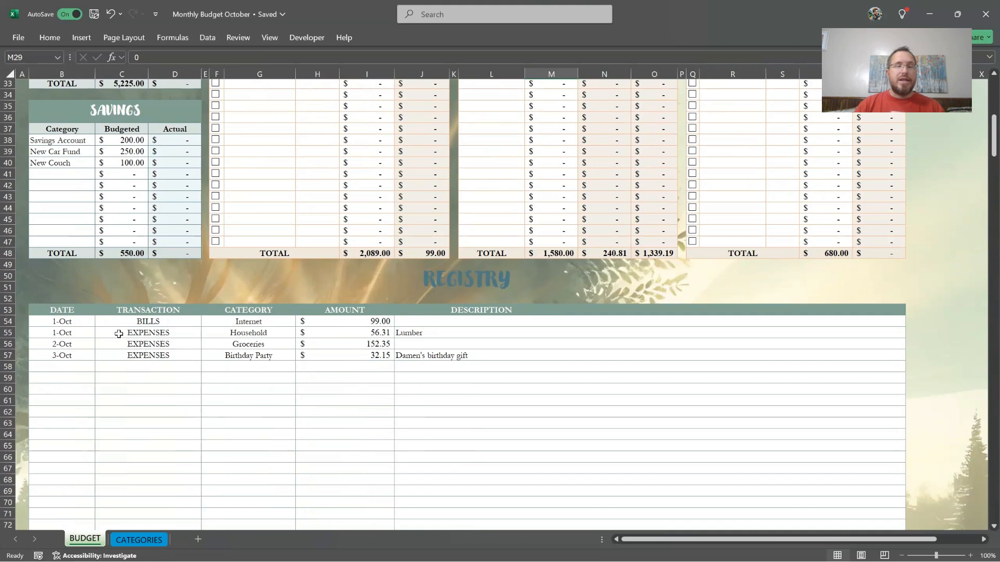
pyautogui.click(83, 365)
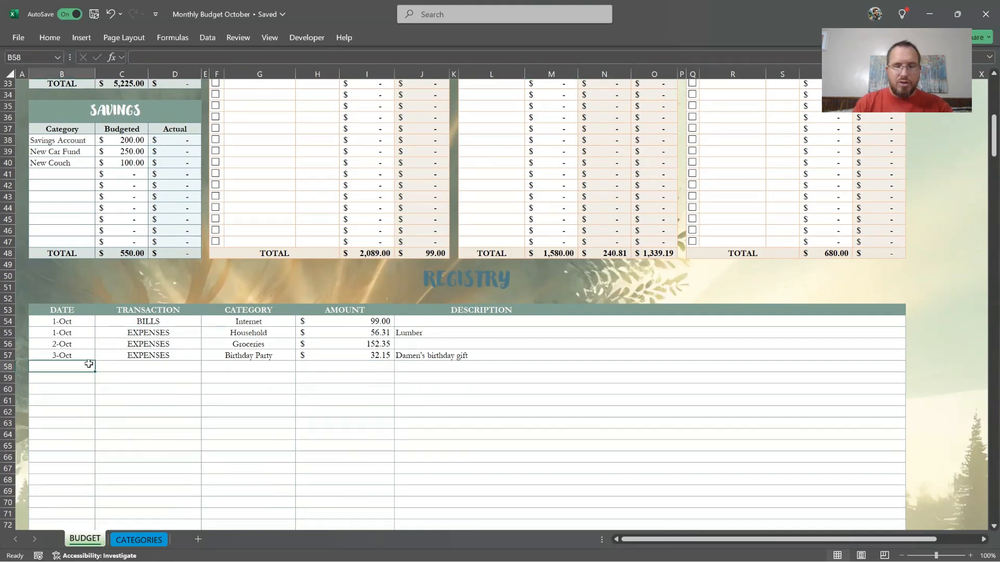
pyautogui.write('10/5')
pyautogui.press('Tab')
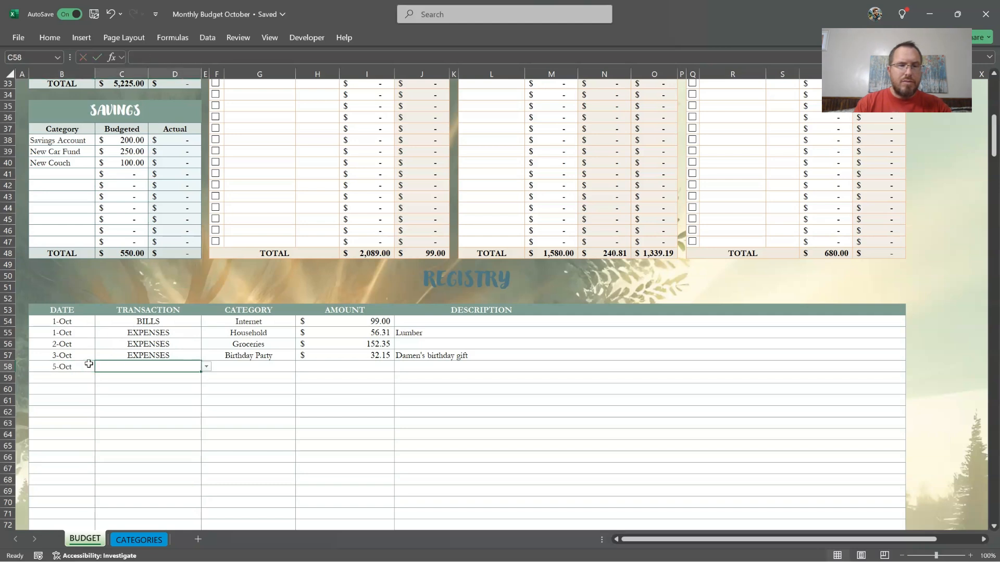
pyautogui.write('in')
pyautogui.press('Tab')
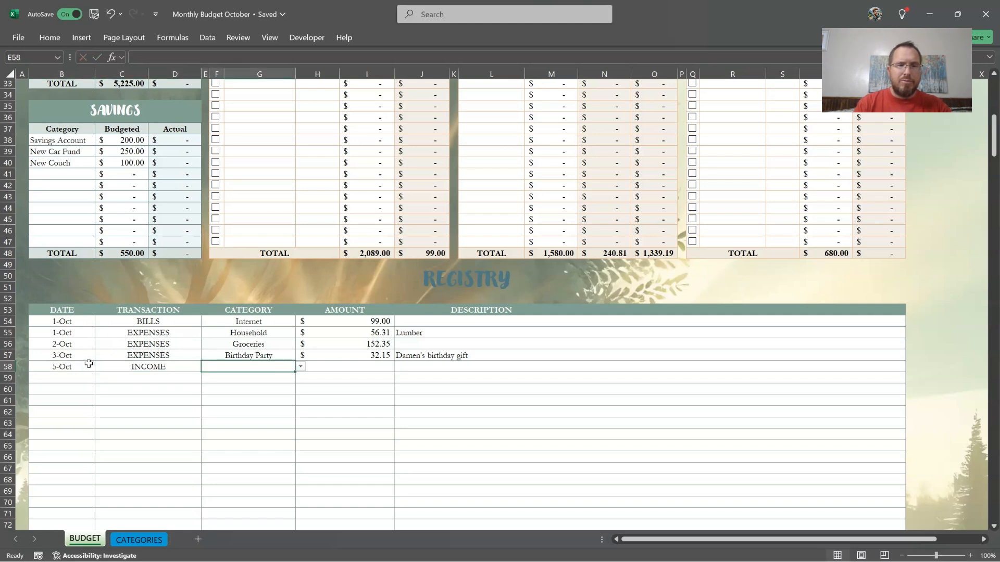
# - Set the fifth registry entry's category to the first income source in the INCOME table and its amount to 1225
pyautogui.write('pa')
pyautogui.press('Tab')
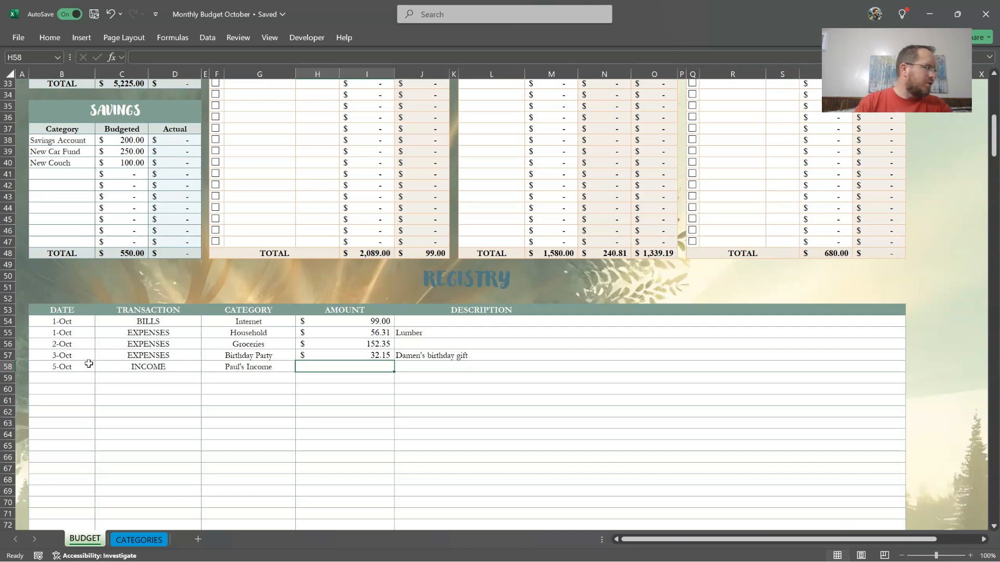
pyautogui.write('1225')
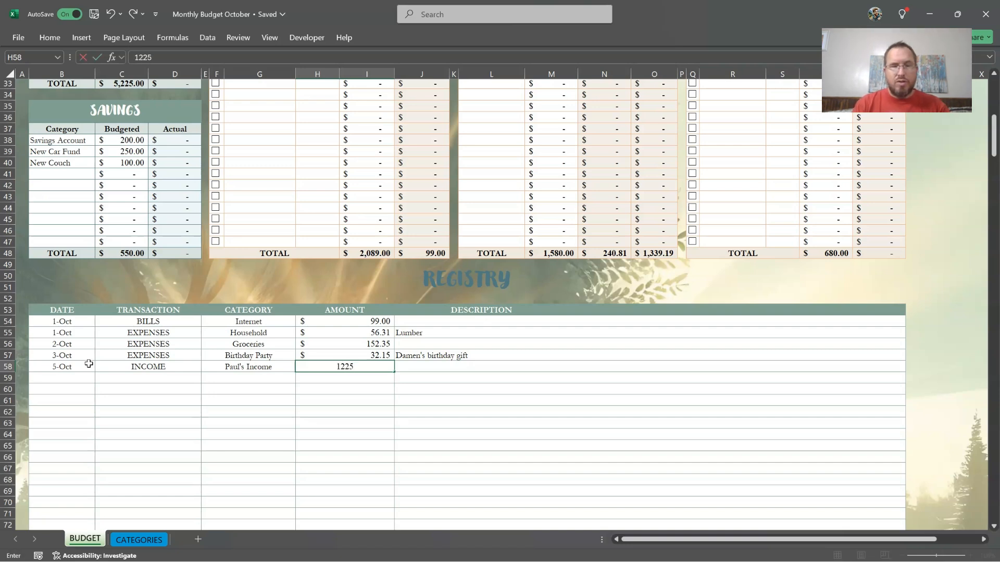
pyautogui.press('Return')
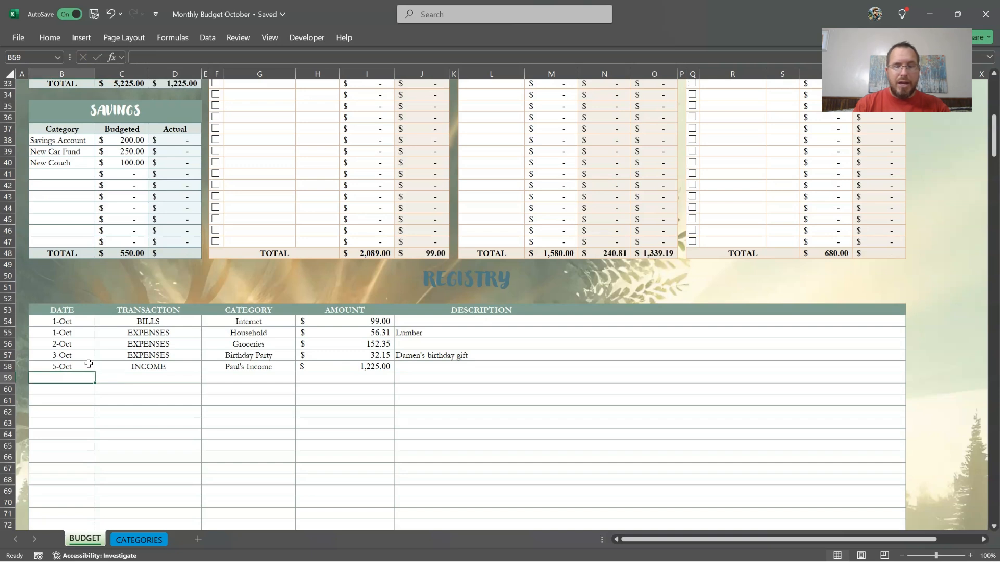
# - Start the sixth registry entry with the date 10/5 and the transaction type INCOME
pyautogui.write('10/5')
pyautogui.press('Tab')
pyautogui.write('in')
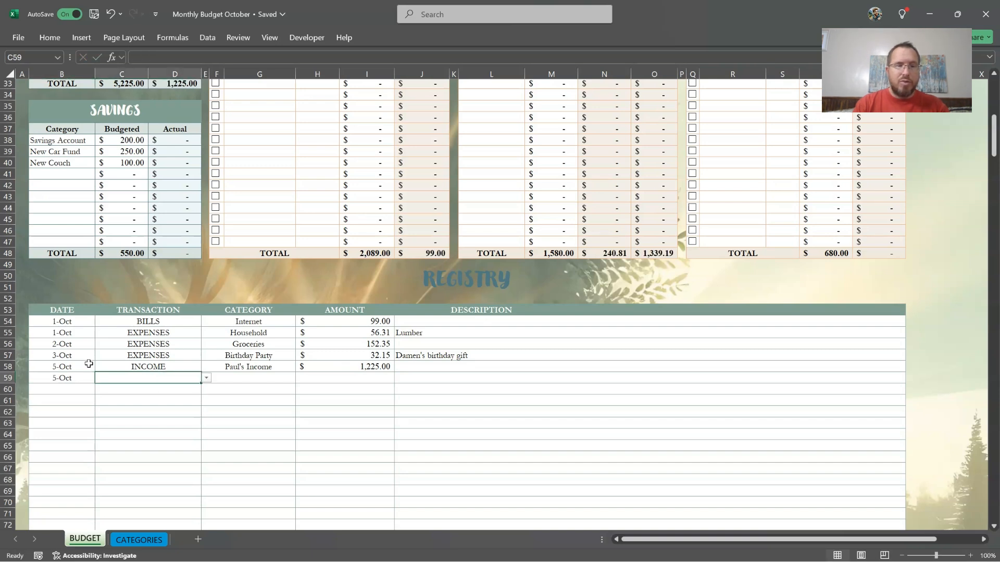
pyautogui.press('Tab')
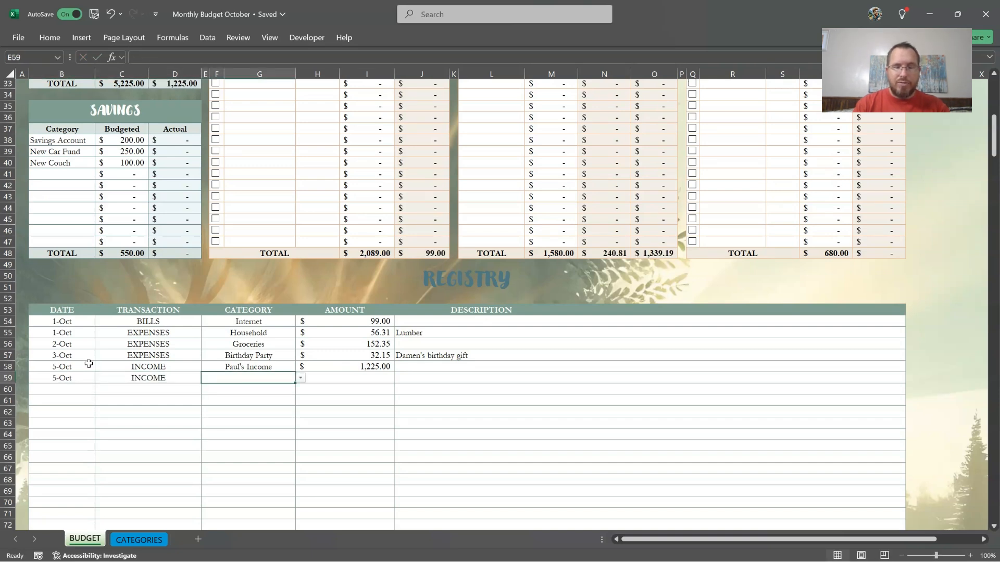
# - Set the sixth registry entry's category to Rental Income and its amount to 400
pyautogui.write('ren')
pyautogui.press('Tab')
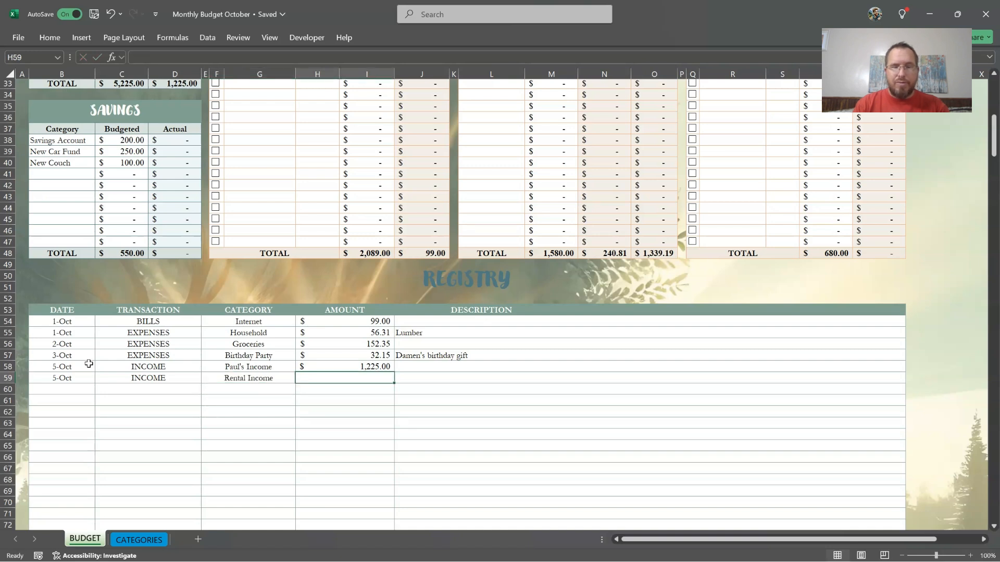
pyautogui.write('400')
pyautogui.press('Return')
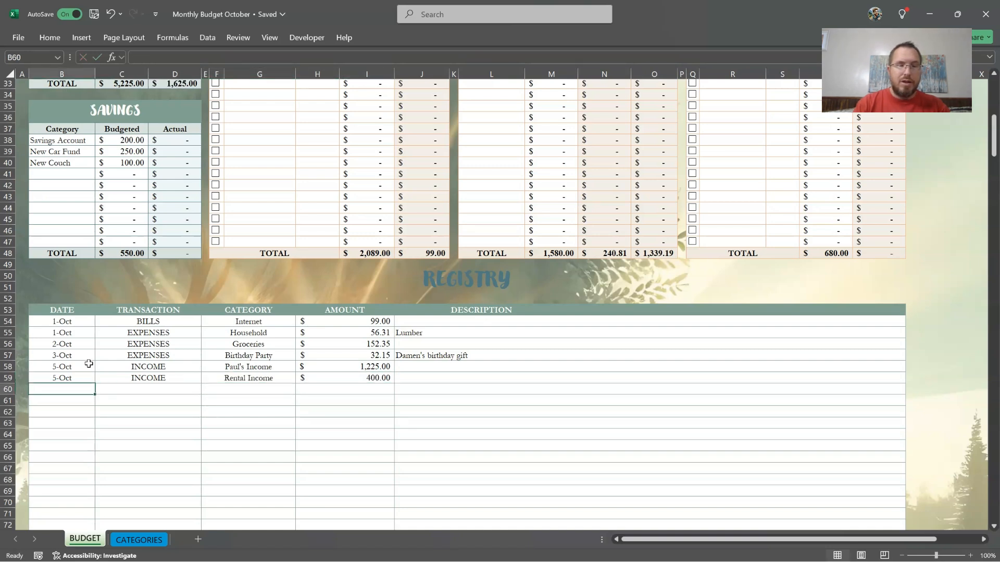
# - Add the seventh registry entry dated 10/5 as BILLS, category Mortgage/Rent, with an amount of 1425
pyautogui.write('10/5')
pyautogui.press('Tab')
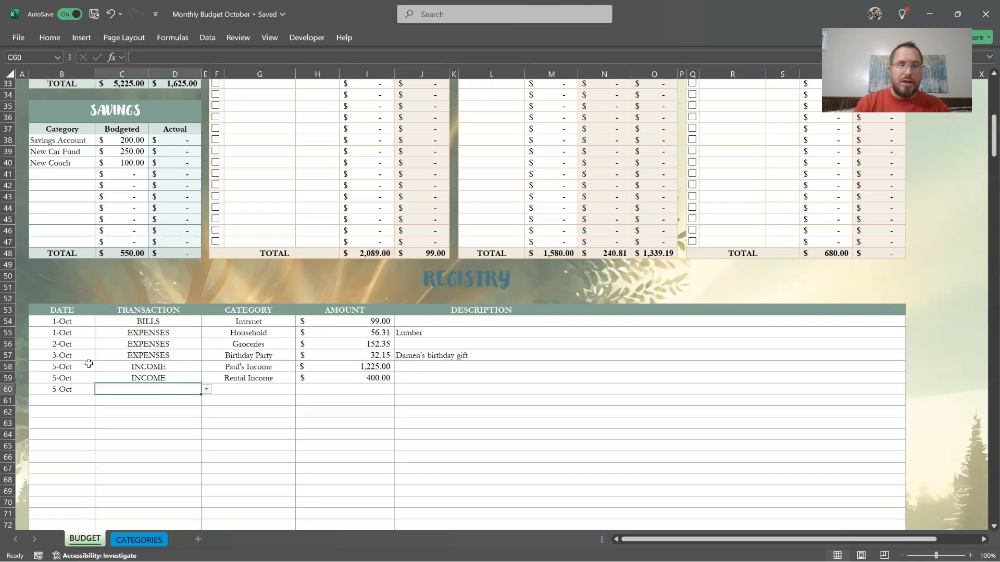
pyautogui.write('b')
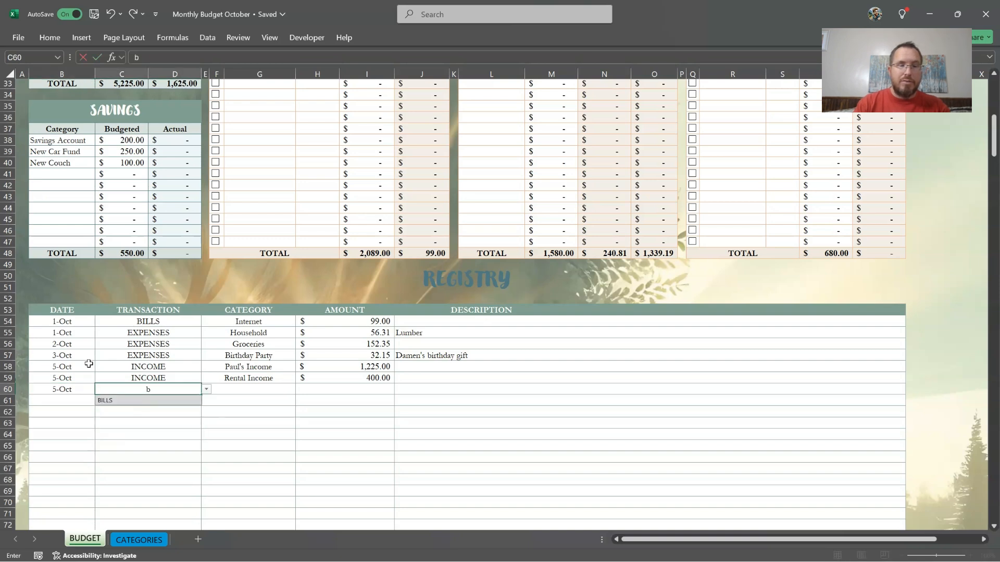
pyautogui.write('i')
pyautogui.press('Tab')
pyautogui.write('mort')
pyautogui.press('Tab')
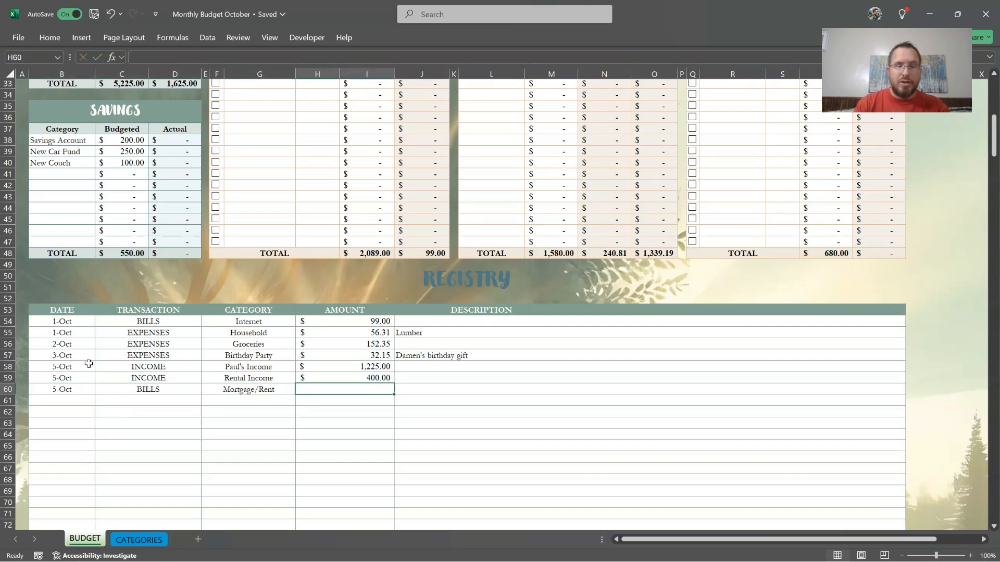
pyautogui.write('1425')
pyautogui.press('Return')
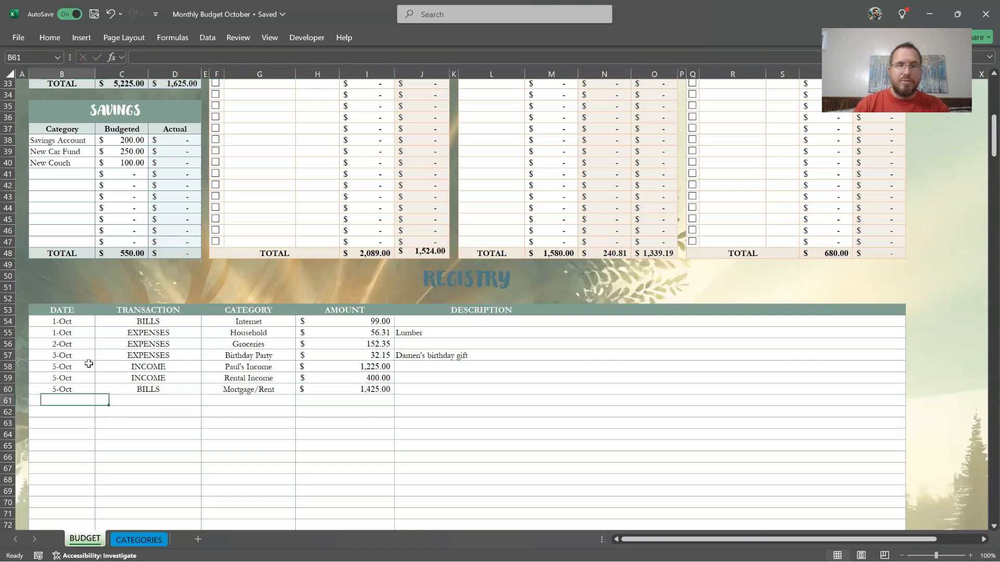
# - Add the eighth registry entry dated 10/5 as DEBT, category Chase, with an amount of 125
pyautogui.write('10/5')
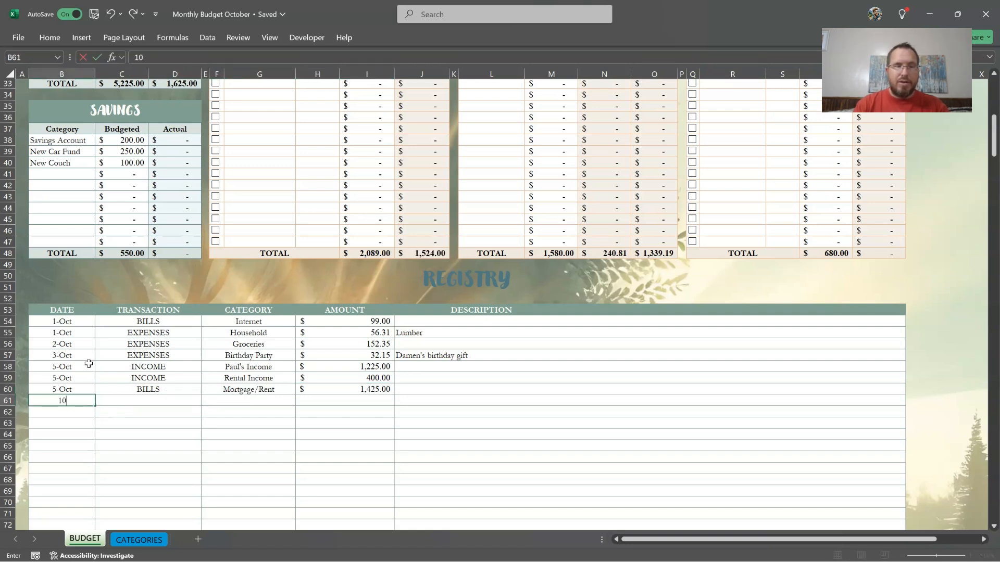
pyautogui.press('Tab')
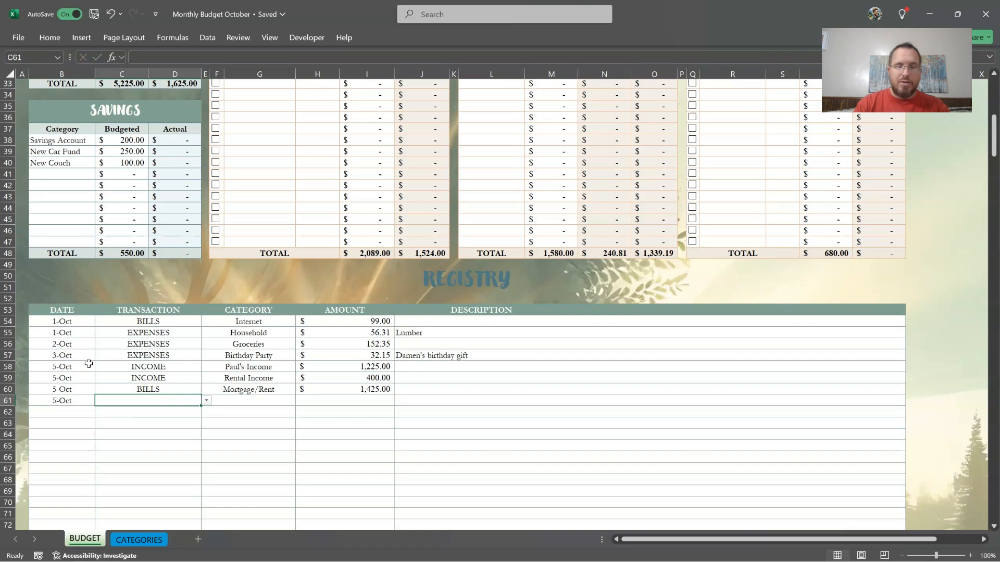
pyautogui.write('debt')
pyautogui.press('Tab')
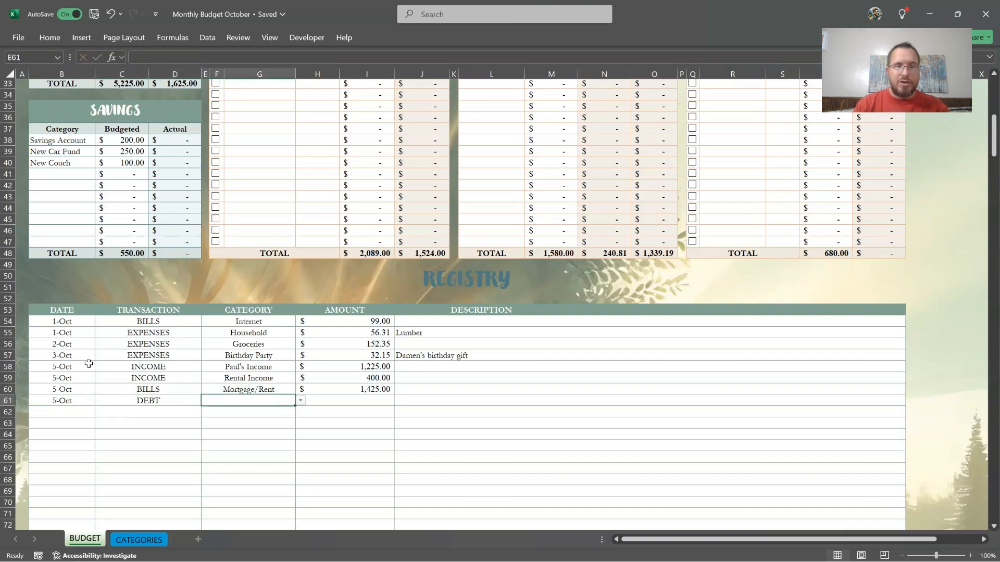
pyautogui.write('chase')
pyautogui.press('Tab')
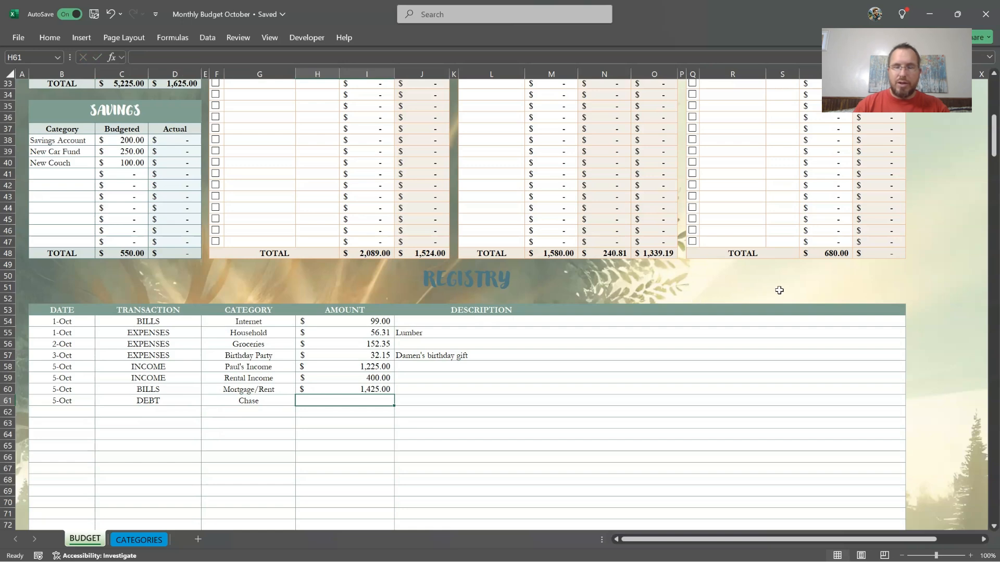
pyautogui.write('12')
pyautogui.scroll(3, 815, 183)
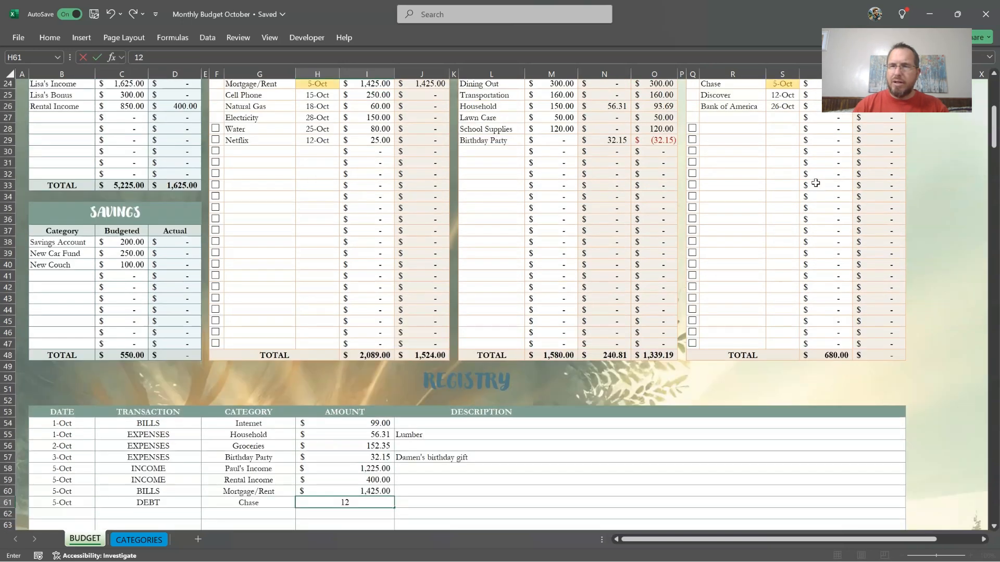
pyautogui.scroll(3, 815, 183)
pyautogui.scroll(-5, 802, 193)
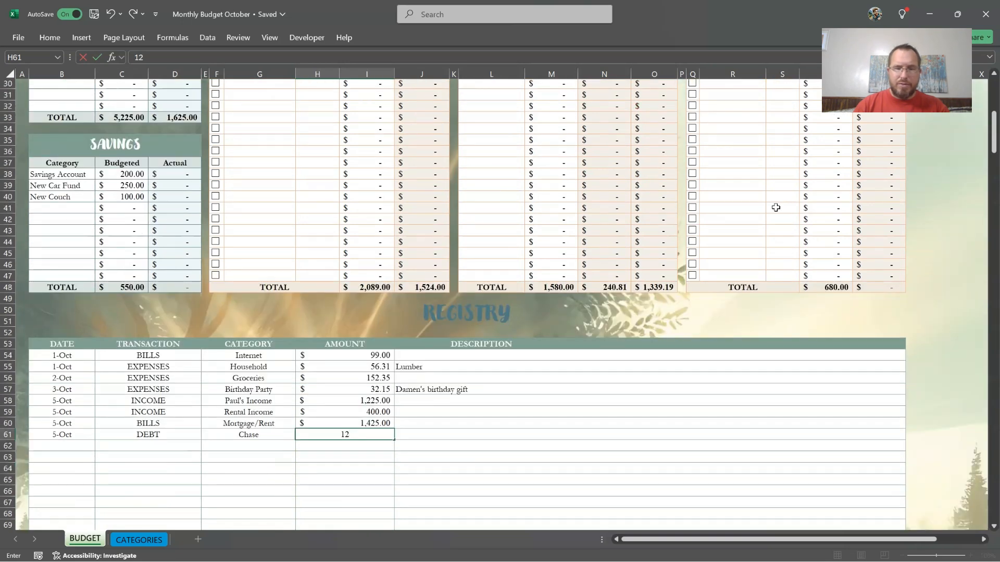
pyautogui.write('5')
pyautogui.press('Return')
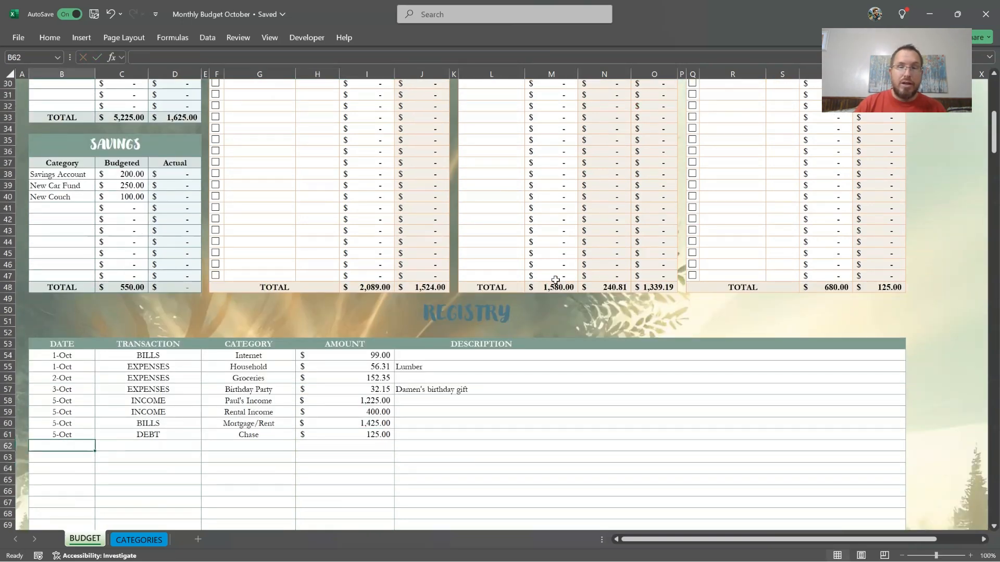
# - Mark the Mortgage/Rent bill and the Chase debt as paid in the BILLS and DEBT tables
pyautogui.scroll(9, 555, 280)
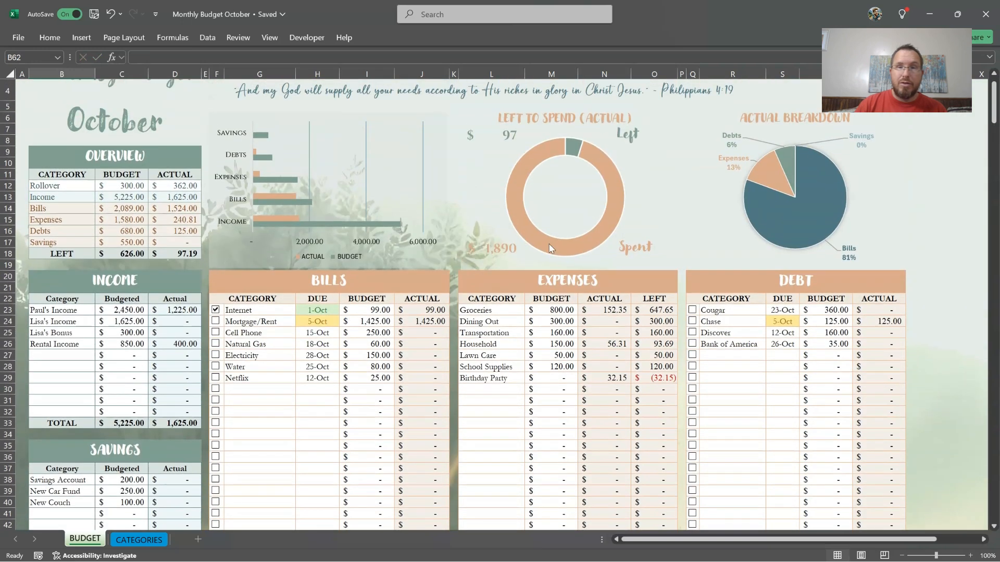
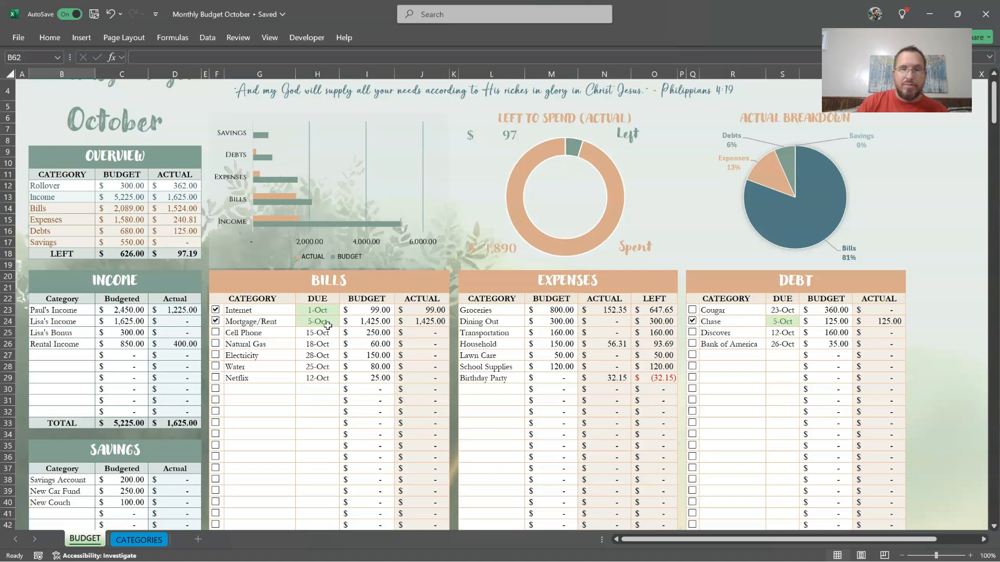
# - Add the ninth registry entry dated 10/8 as INCOME, using the second income source in the INCOME table, with an amount of 812
pyautogui.scroll(-9, 283, 346)
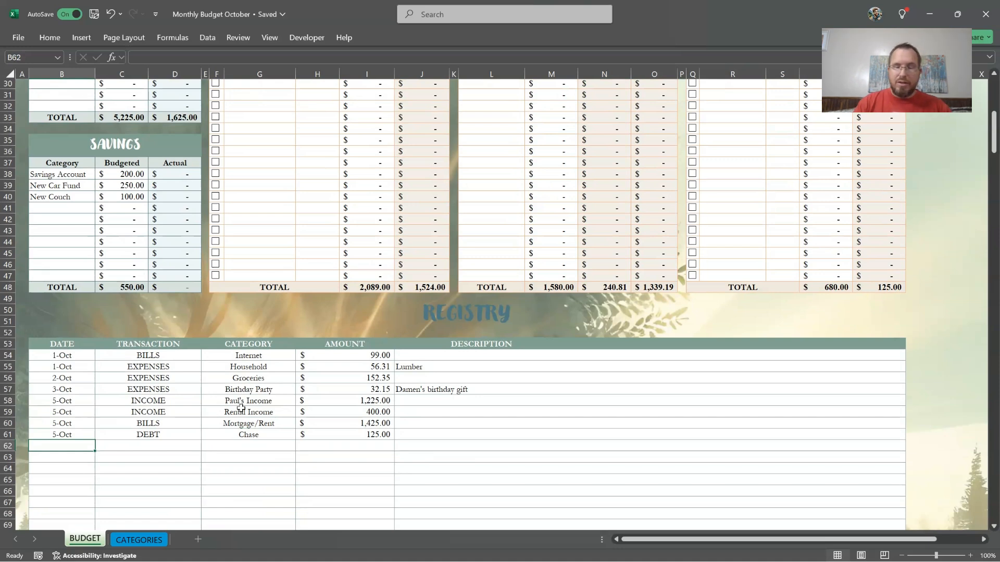
pyautogui.write('10/8')
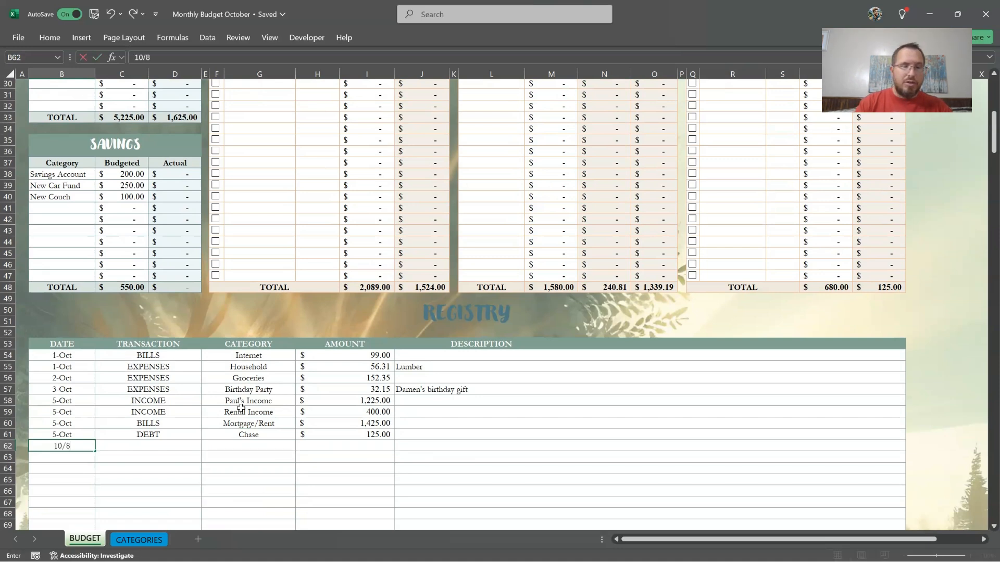
pyautogui.press('Tab')
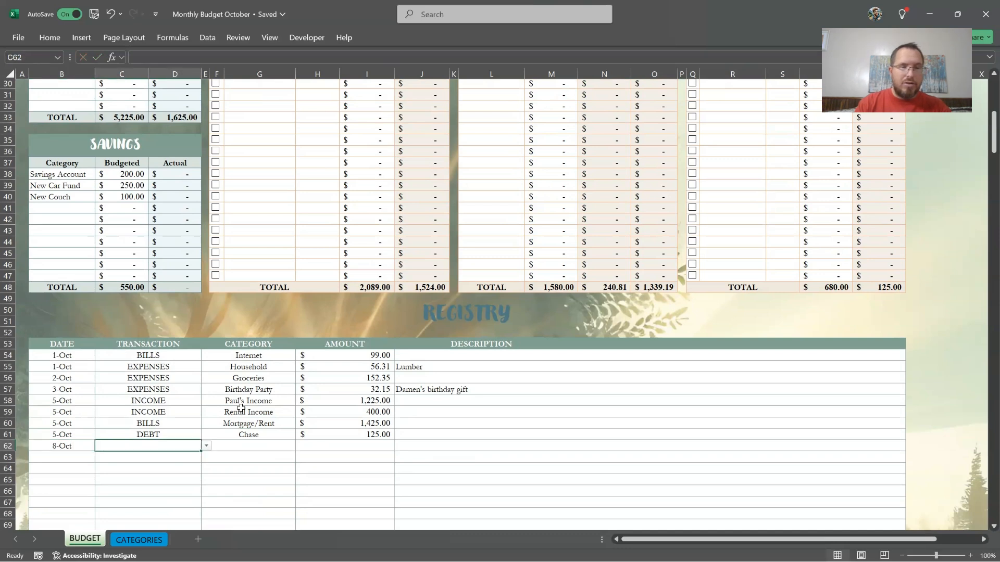
pyautogui.write('income')
pyautogui.press('Tab')
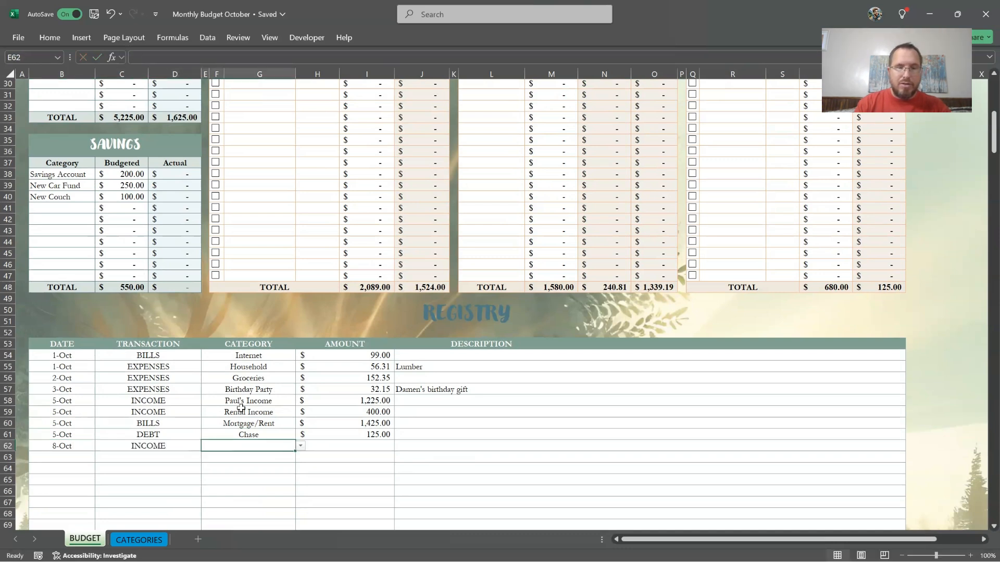
pyautogui.write('li')
pyautogui.press('Tab')
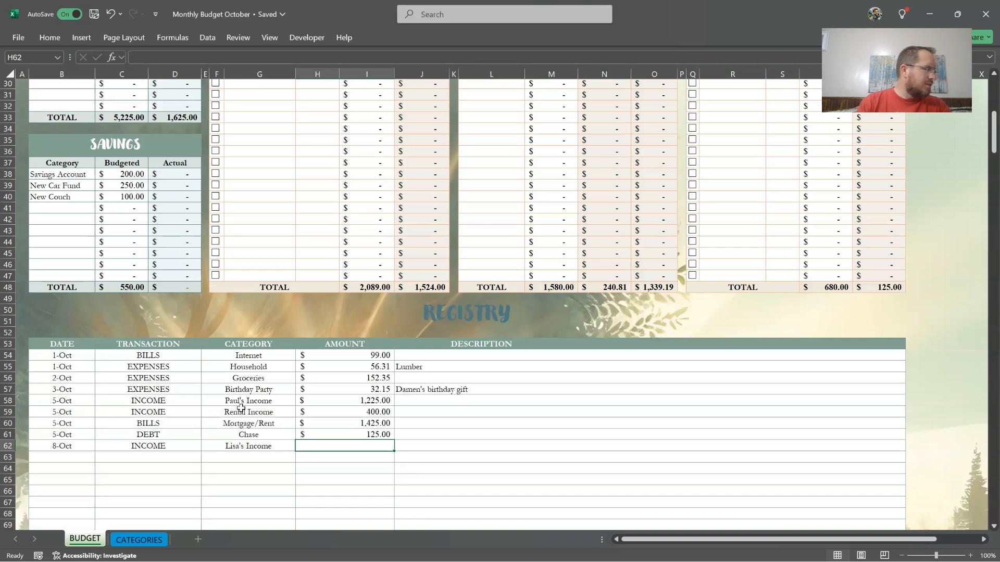
pyautogui.write('812')
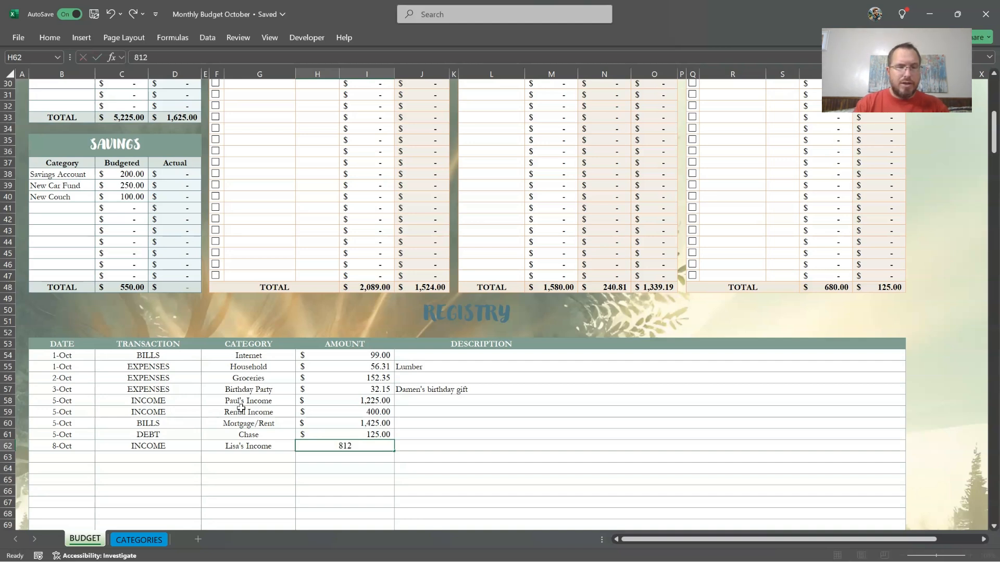
pyautogui.press('Return')
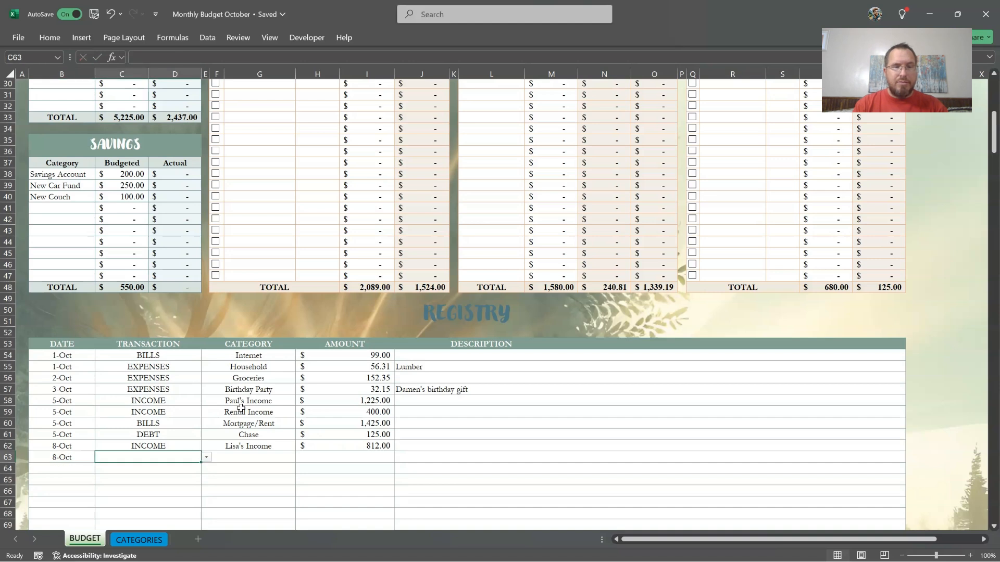
# - Add the tenth registry entry dated 10/8 as INCOME, using the bonus category from the INCOME table, with an amount of 325
pyautogui.write('INCOME')
pyautogui.press('Tab')
pyautogui.write('lia')
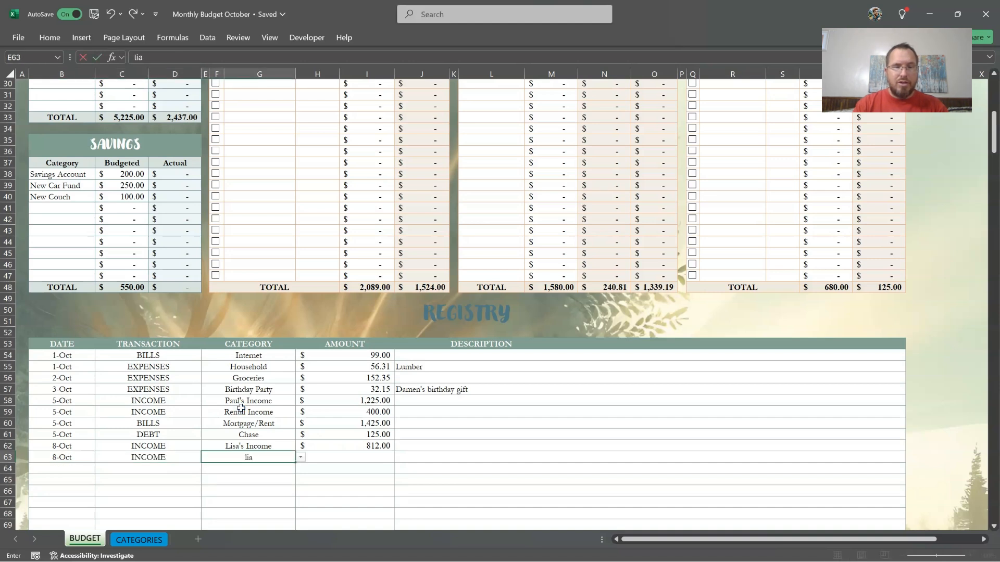
pyautogui.press('Down')
pyautogui.press('Down')
pyautogui.press('Tab')
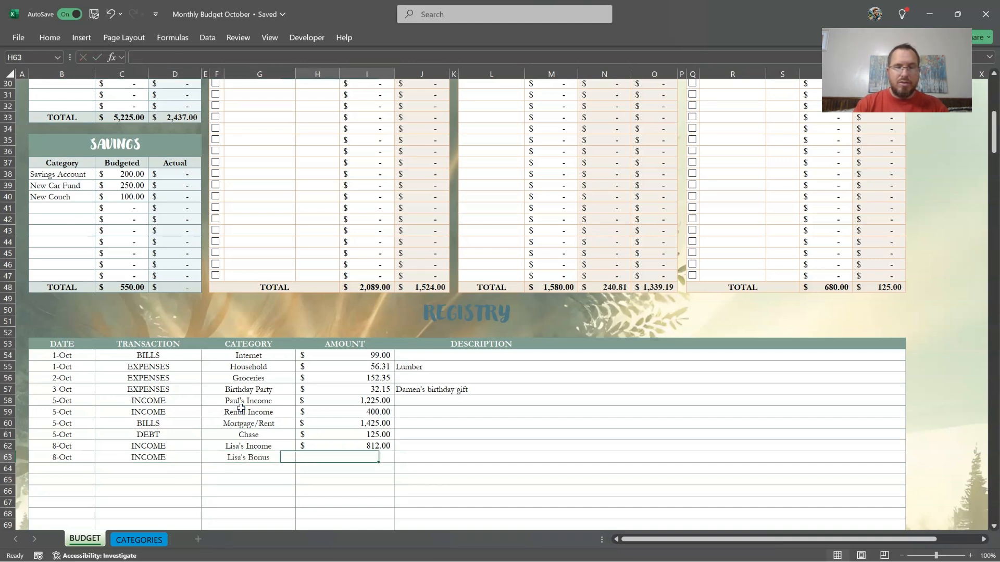
pyautogui.write('325')
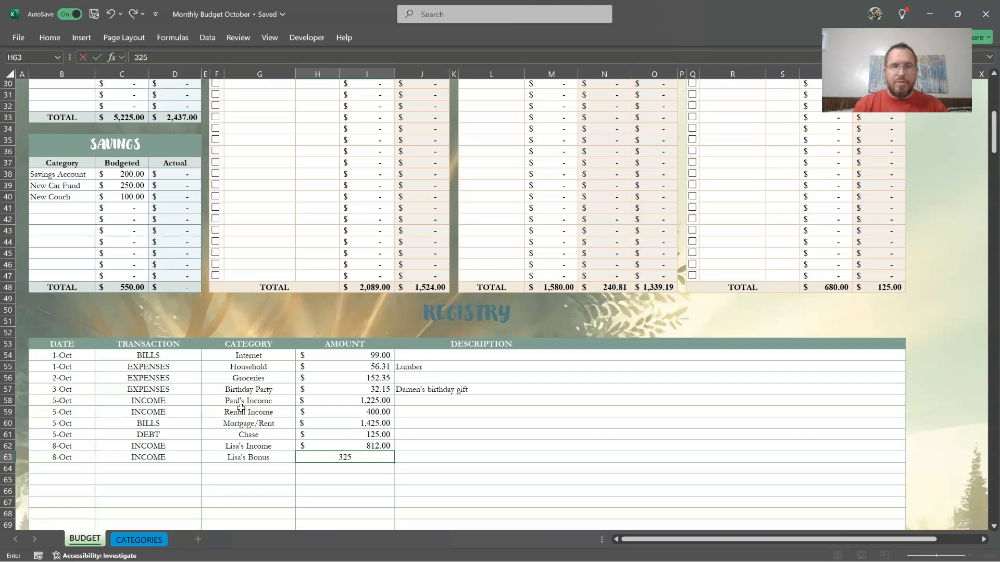
pyautogui.press('Return')
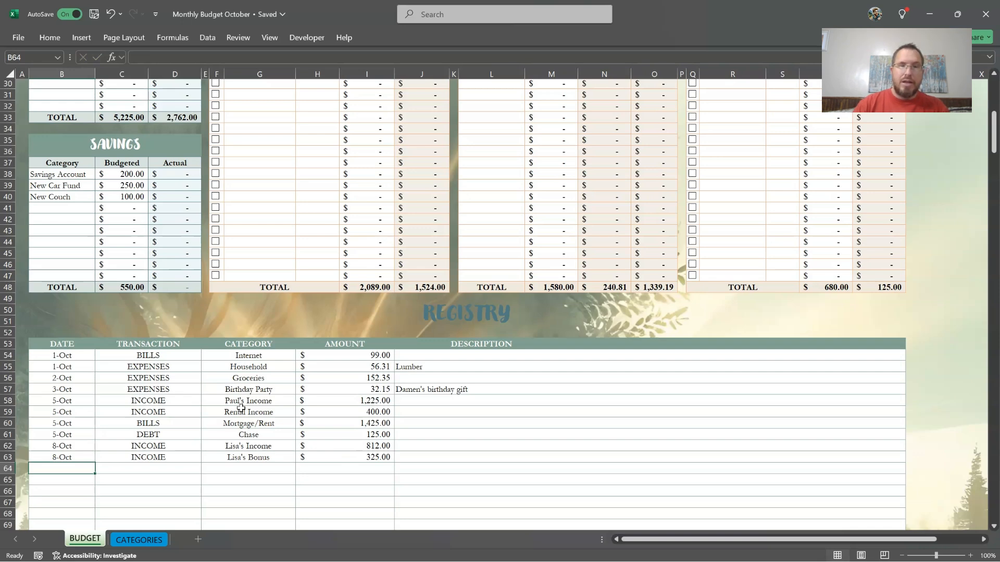
# - Check the upcoming Discover payment in the DEBT table against the actual amount left to spend
pyautogui.scroll(9, 401, 260)
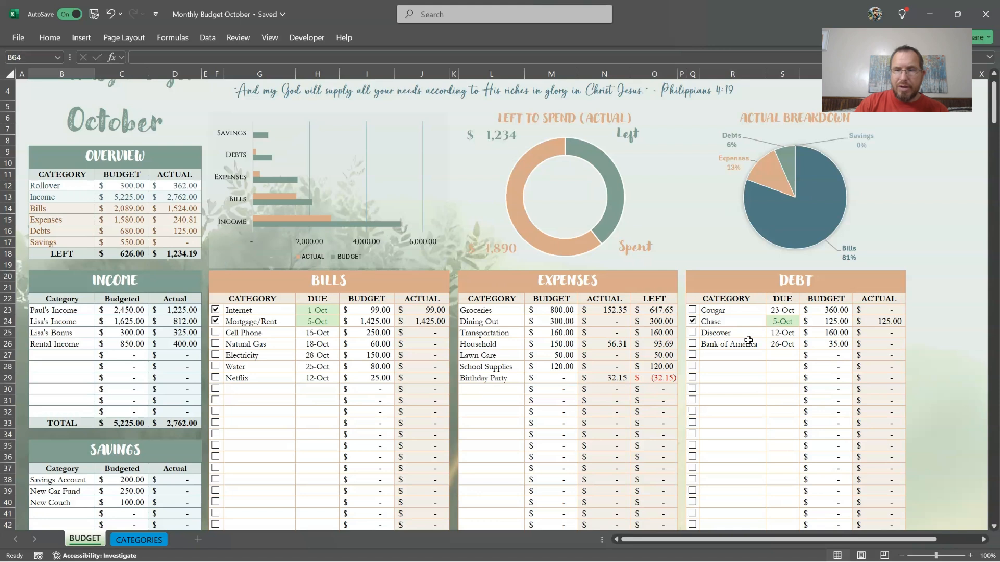
pyautogui.click(728, 334)
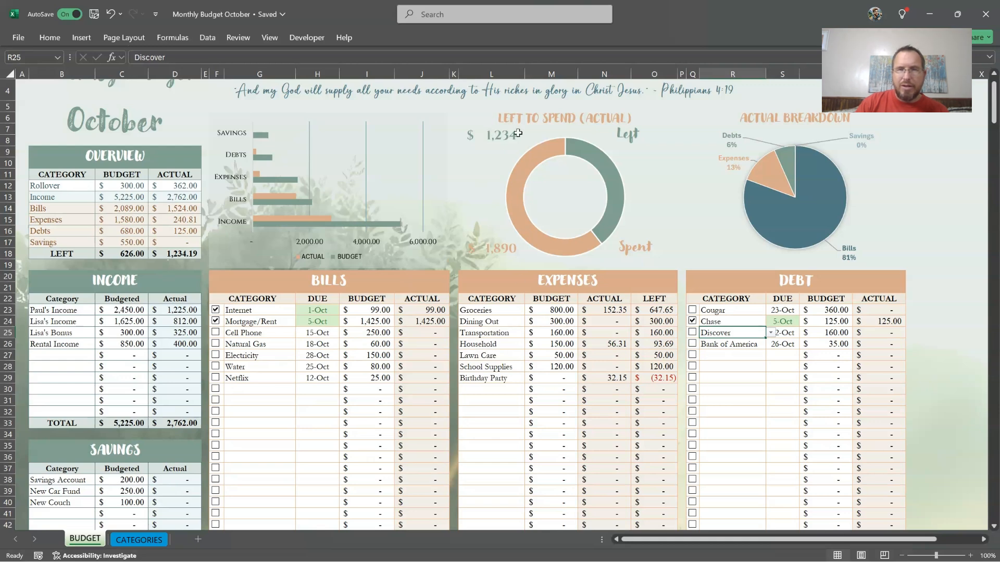
# - Add the eleventh registry entry dated 10/8 as SAVINGS, category Savings Account, with an amount of 100
pyautogui.scroll(-10, 342, 386)
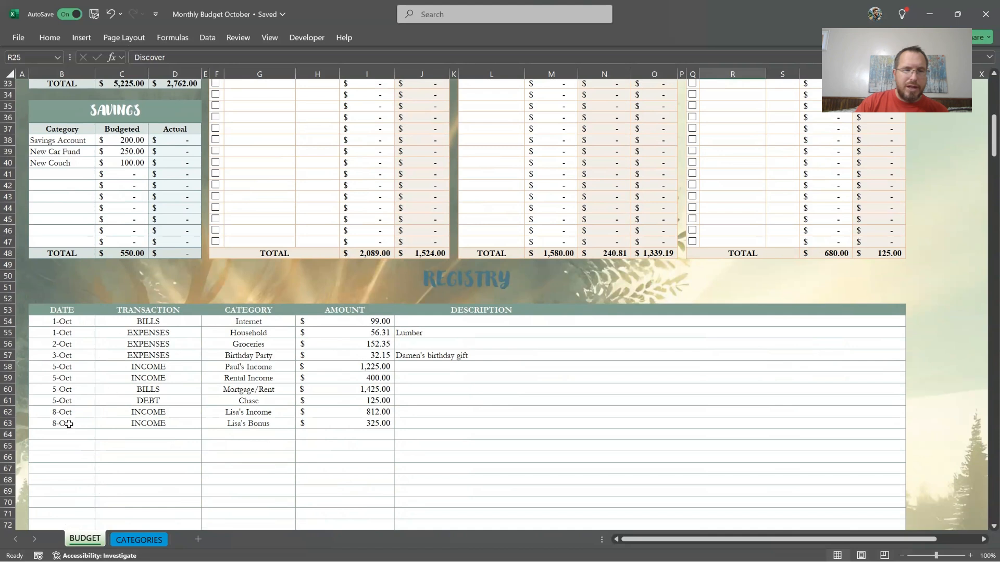
pyautogui.click(68, 433)
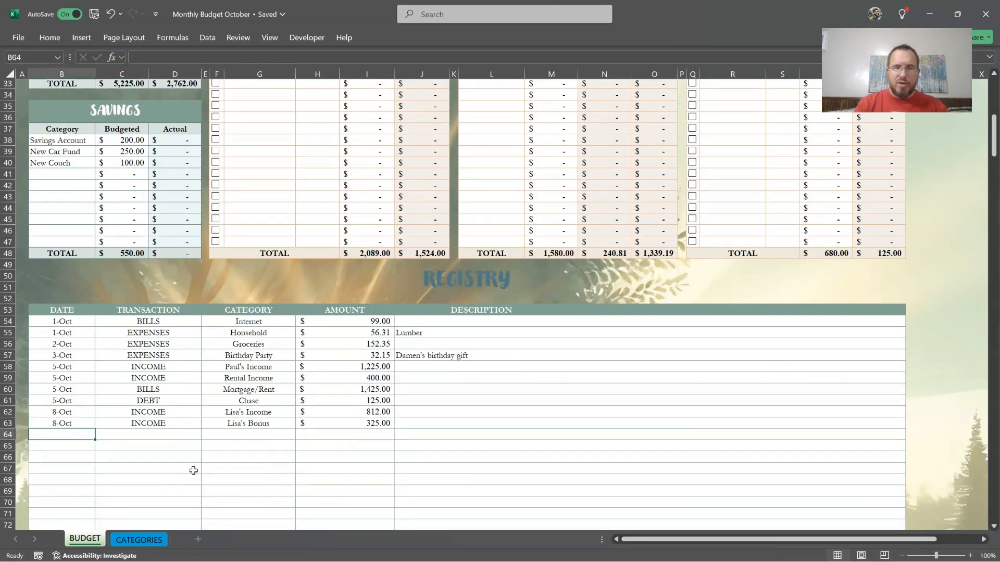
pyautogui.write('8/10')
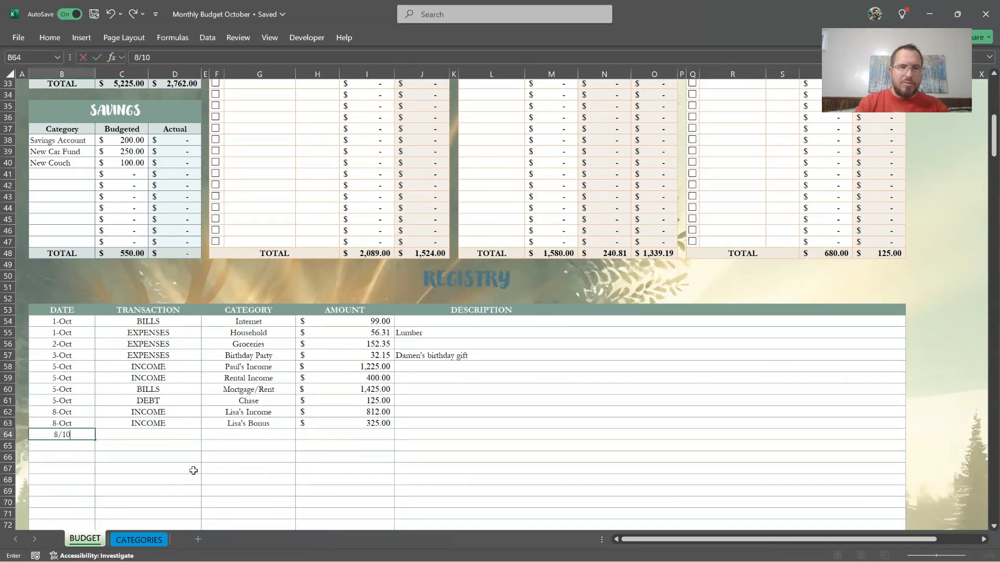
pyautogui.press('BackSpace')
pyautogui.press('BackSpace')
pyautogui.press('BackSpace')
pyautogui.press('BackSpace')
pyautogui.write('10/8')
pyautogui.press('Tab')
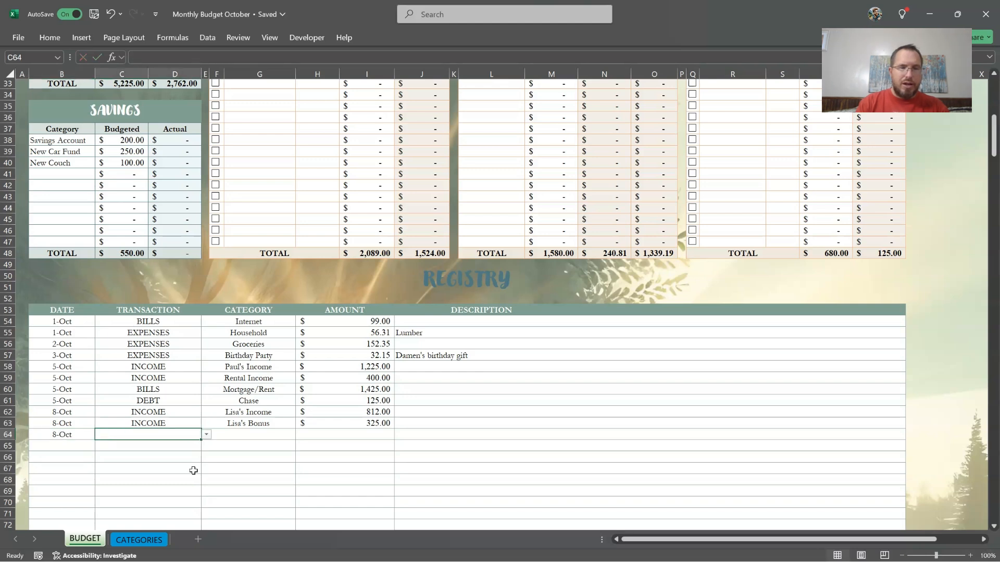
pyautogui.write('sa')
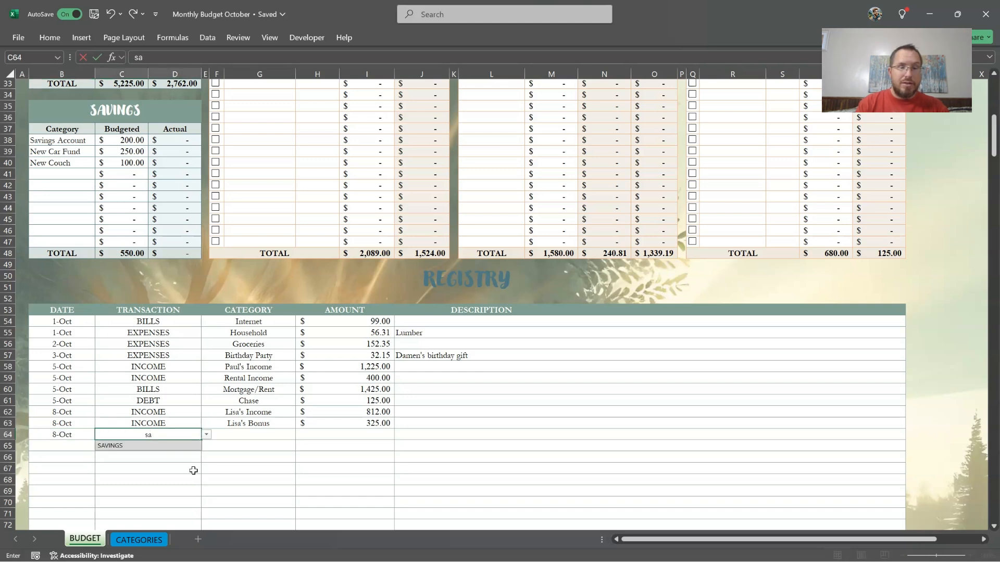
pyautogui.press('Tab')
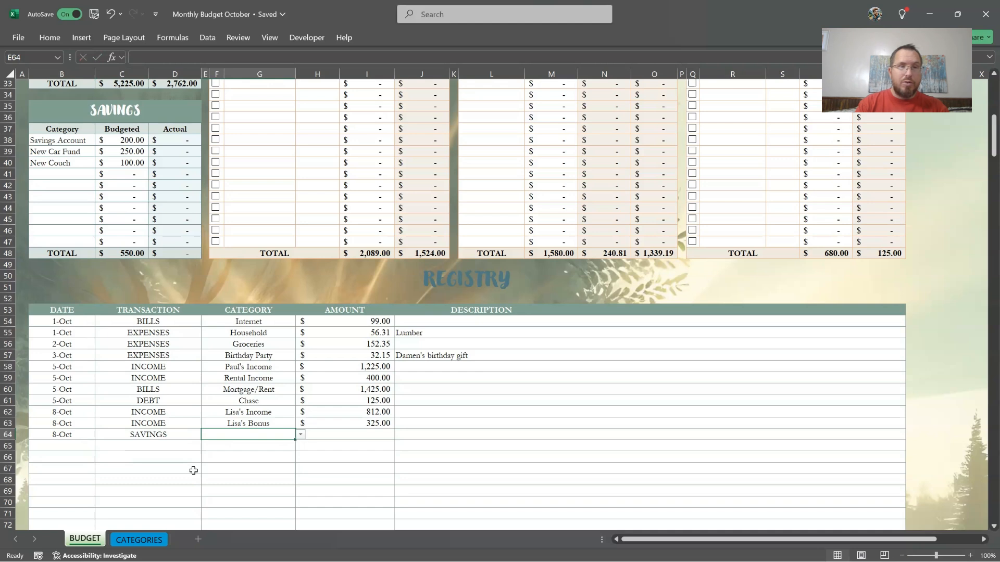
pyautogui.write('sa')
pyautogui.press('Tab')
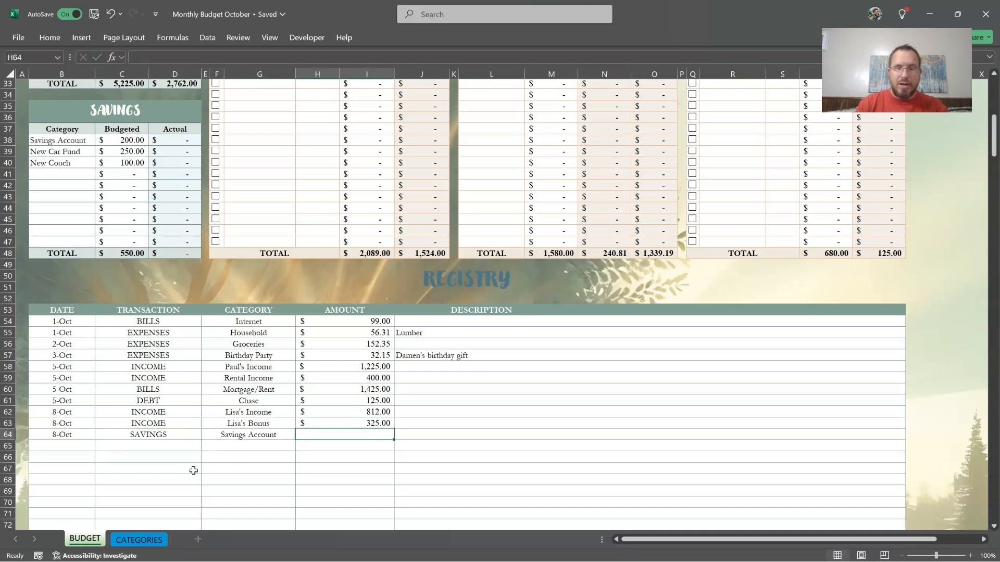
pyautogui.write('100')
pyautogui.press('Return')
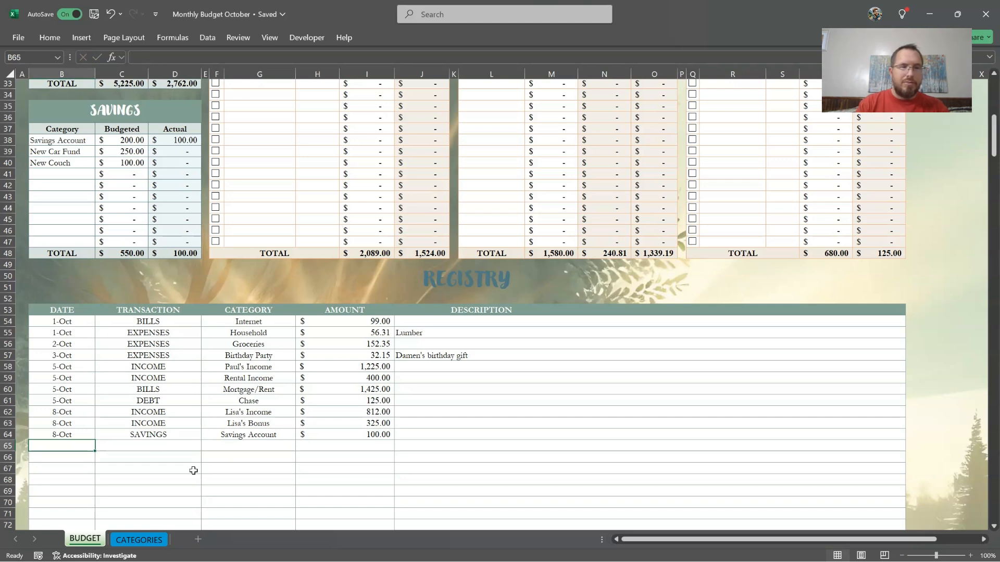
# - Add the twelfth registry entry dated 10/8 as SAVINGS, category New Car Fund, with an amount of 150
pyautogui.write('10/8')
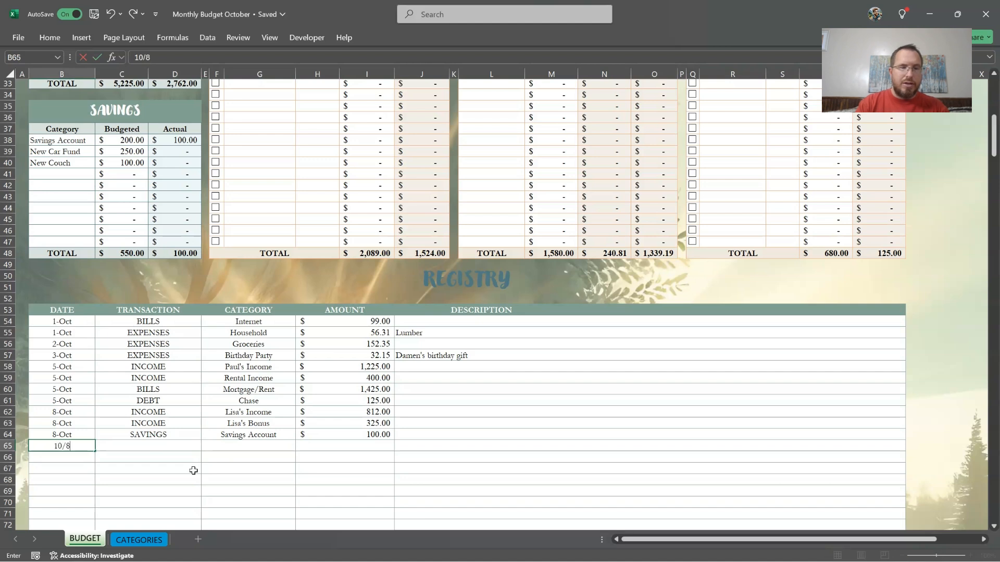
pyautogui.press('Tab')
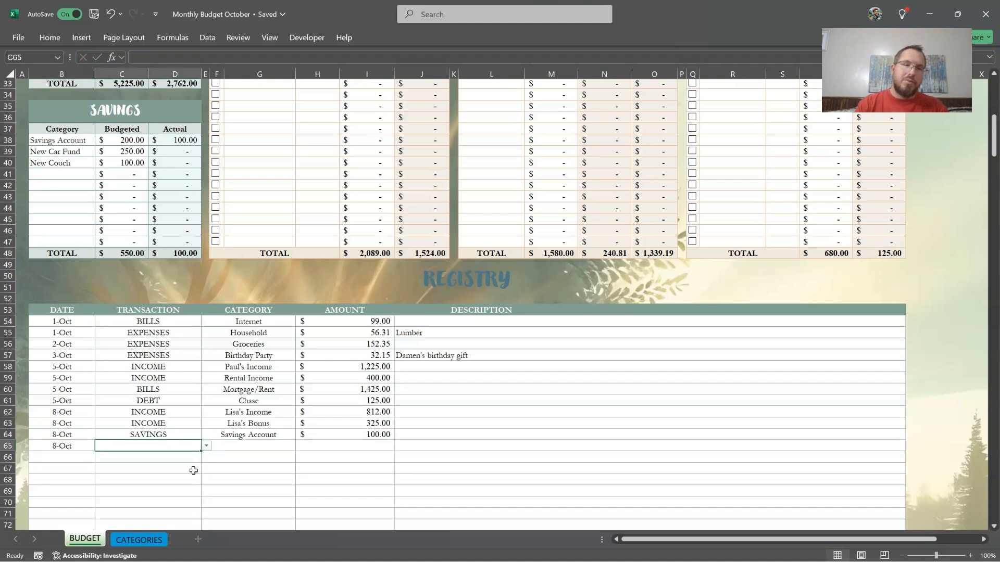
pyautogui.write('savings')
pyautogui.press('Tab')
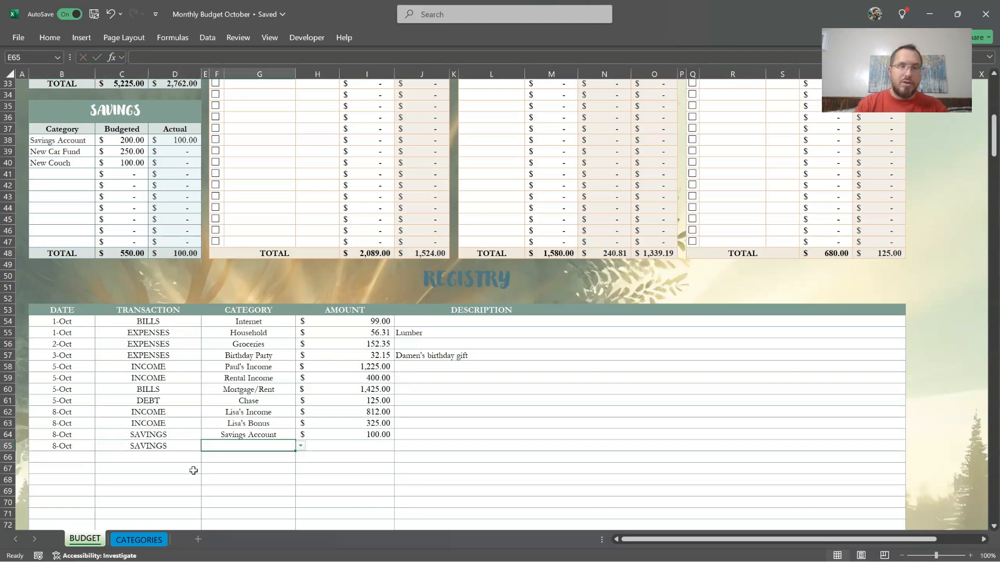
pyautogui.write('new car')
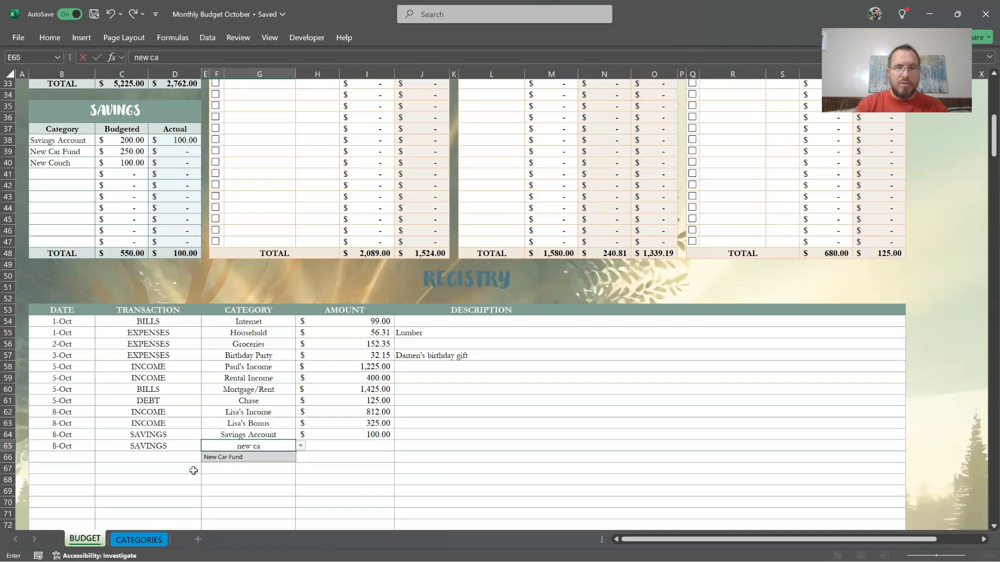
pyautogui.press('Tab')
pyautogui.write('150')
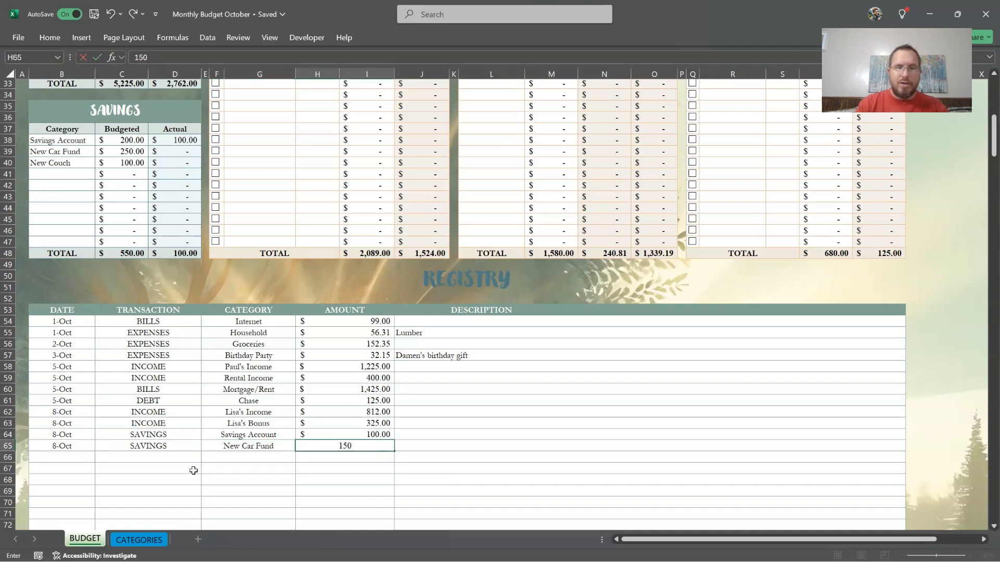
pyautogui.press('Return')
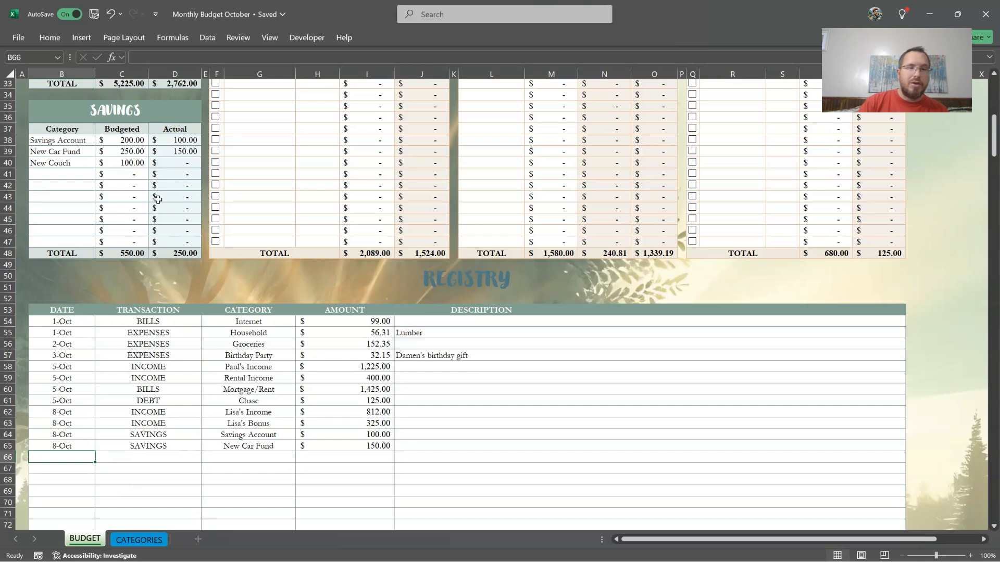
# - Review the SAVINGS table and the dashboard charts, including the Bills share in the Actual Breakdown pie
pyautogui.scroll(2, 166, 216)
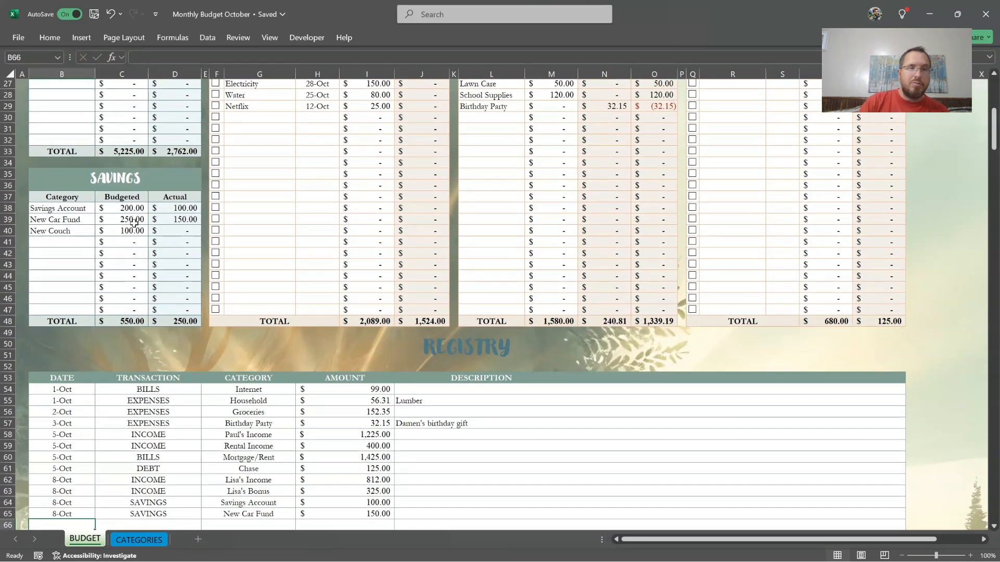
pyautogui.scroll(6, 580, 209)
pyautogui.scroll(3, 606, 229)
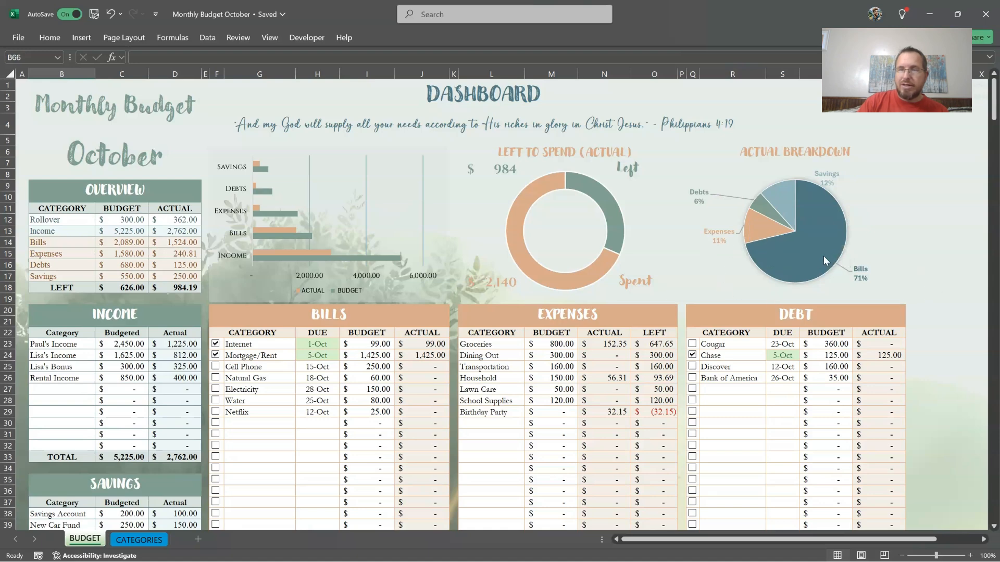
pyautogui.moveTo(819, 259)
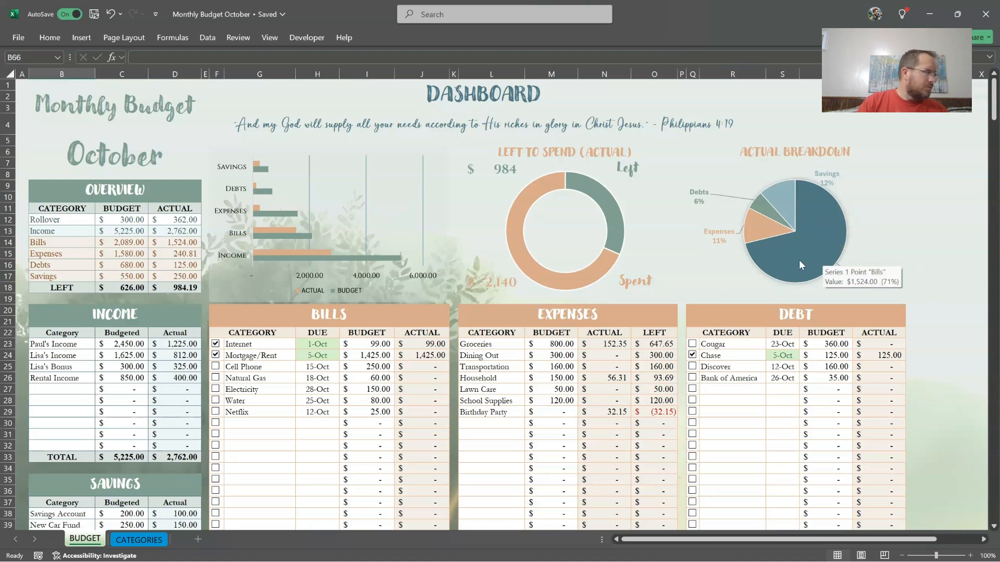
# - Add the thirteenth registry entry dated 10/10 as EXPENSES, category Dining Out, with an amount of 73.42
pyautogui.scroll(-2, 687, 283)
pyautogui.scroll(-11, 687, 282)
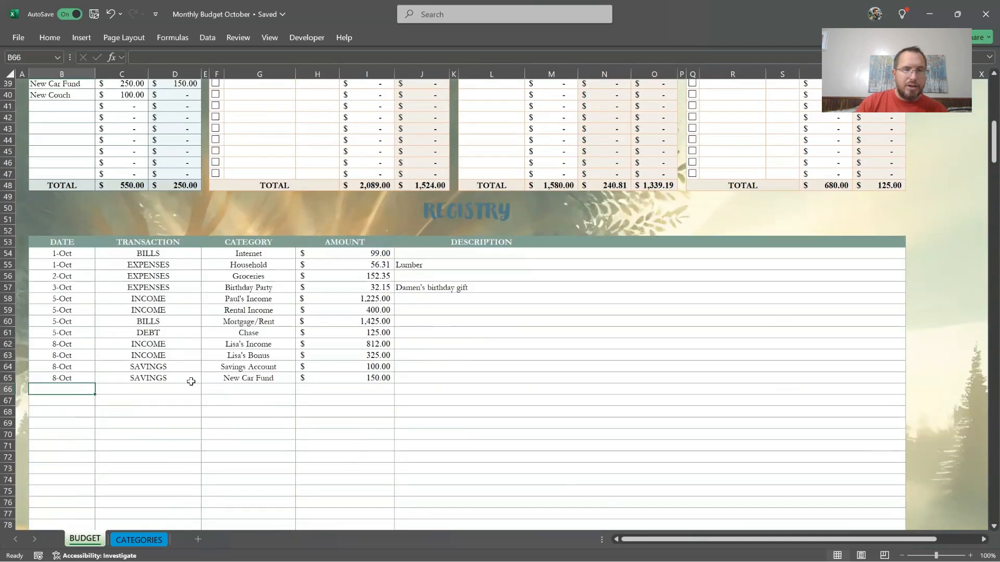
pyautogui.write('10/10')
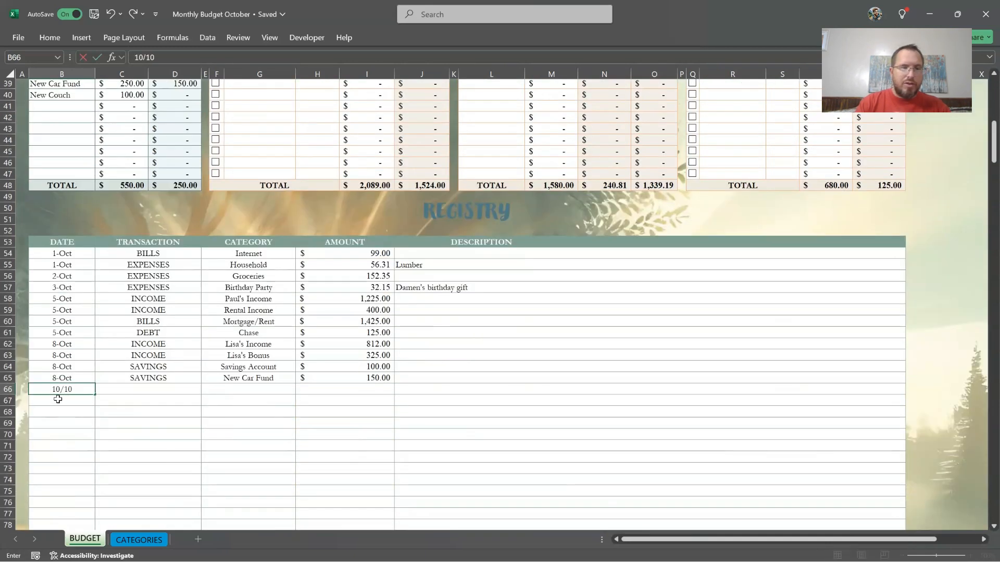
pyautogui.press('Tab')
pyautogui.write('EXPENSES')
pyautogui.press('Tab')
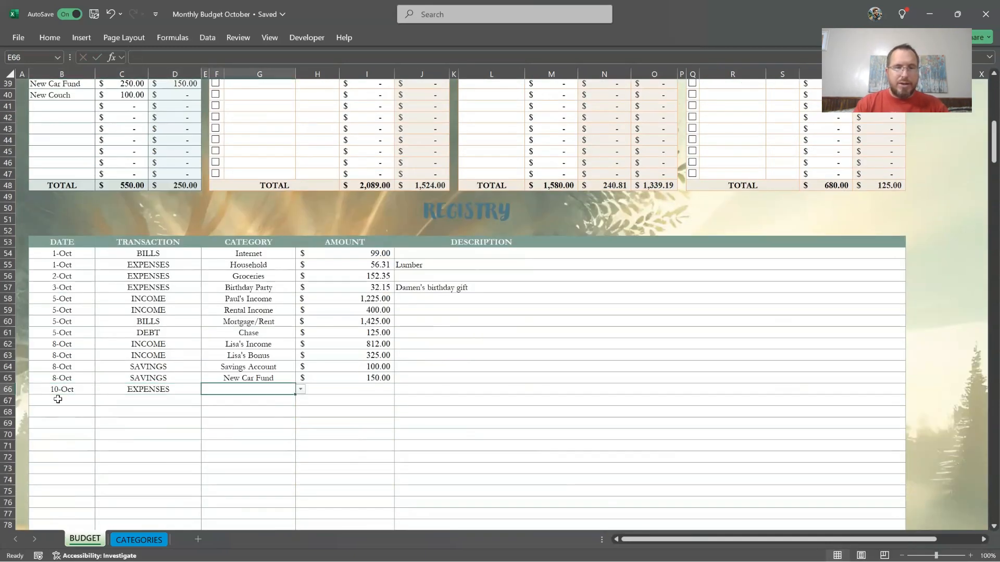
pyautogui.write('di')
pyautogui.press('Tab')
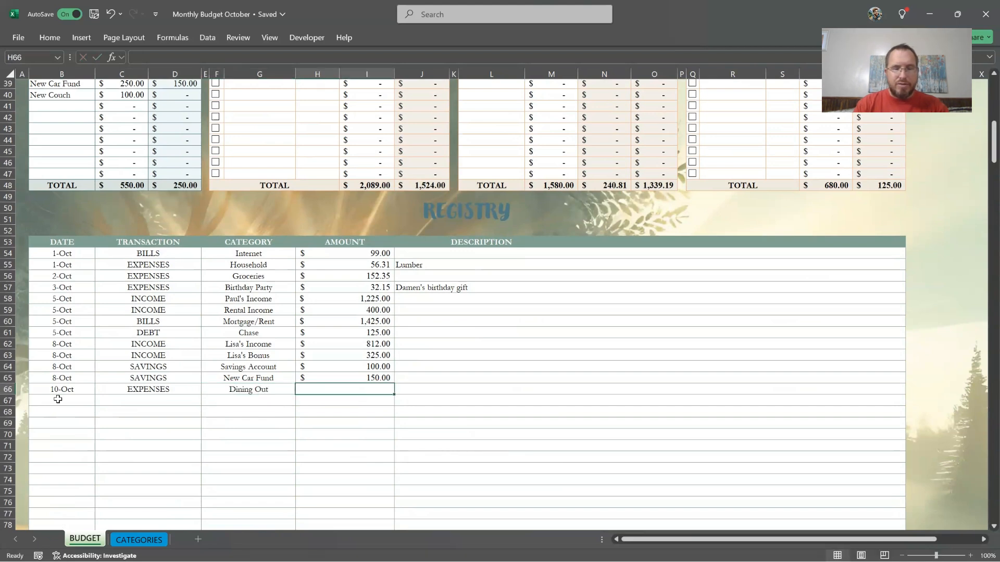
pyautogui.write('733')
pyautogui.press('BackSpace')
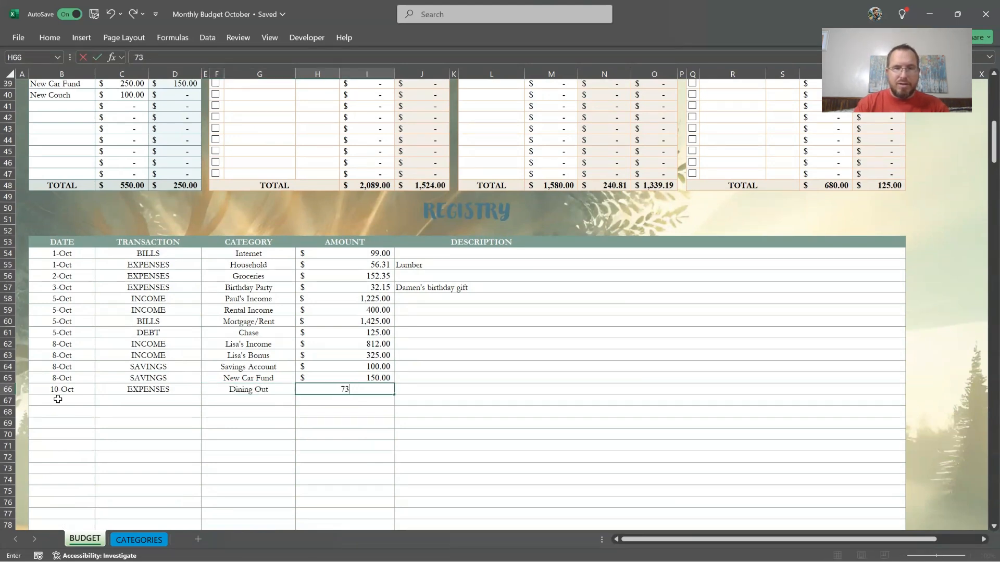
pyautogui.write('.42')
pyautogui.press('Return')
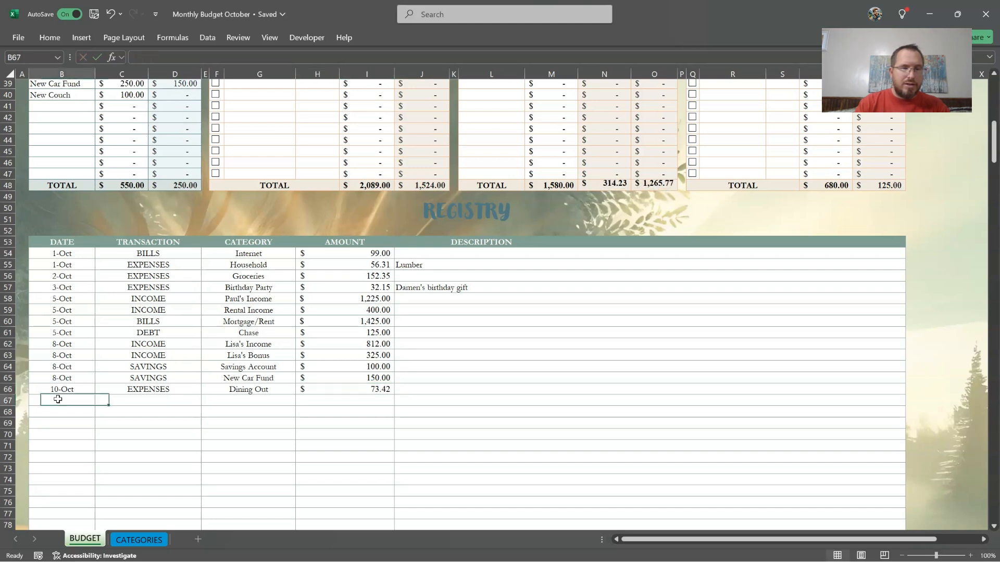
# - Add the fourteenth registry entry dated 10/10 as EXPENSES, category Transportation, with an amount of 64.23 and the description Gas
pyautogui.write('10/12')
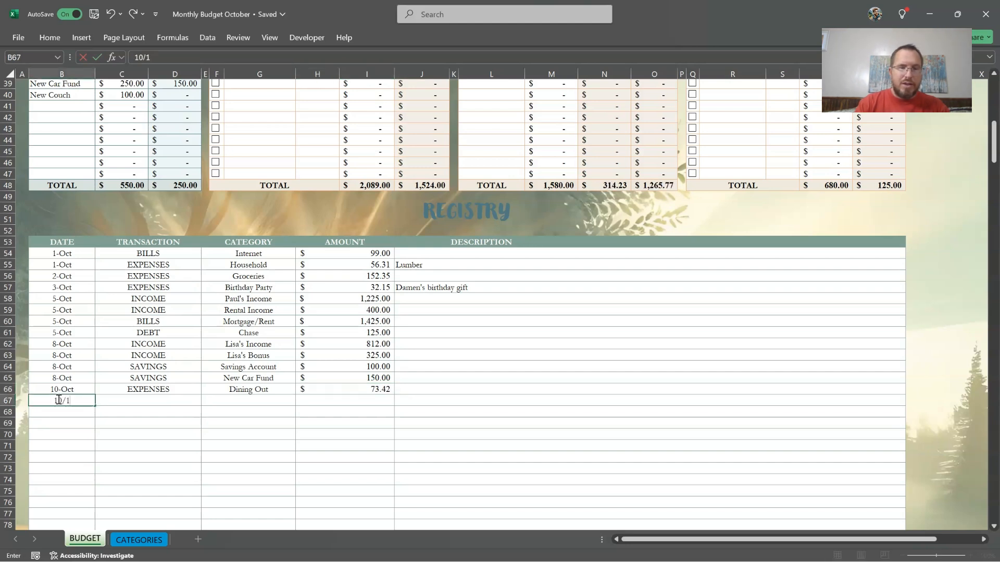
pyautogui.press('Tab')
pyautogui.write('ex')
pyautogui.press('Tab')
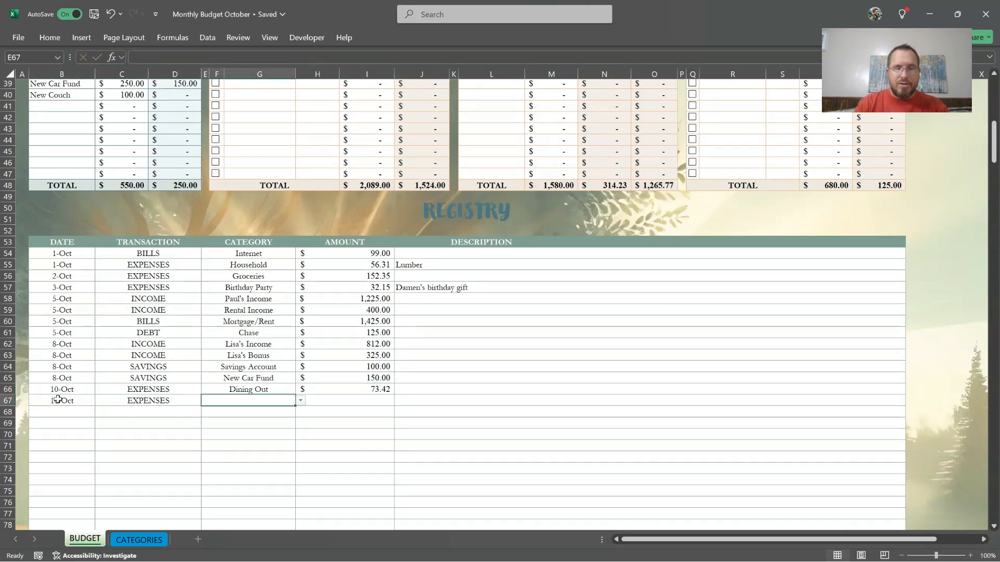
pyautogui.write('tra')
pyautogui.press('Tab')
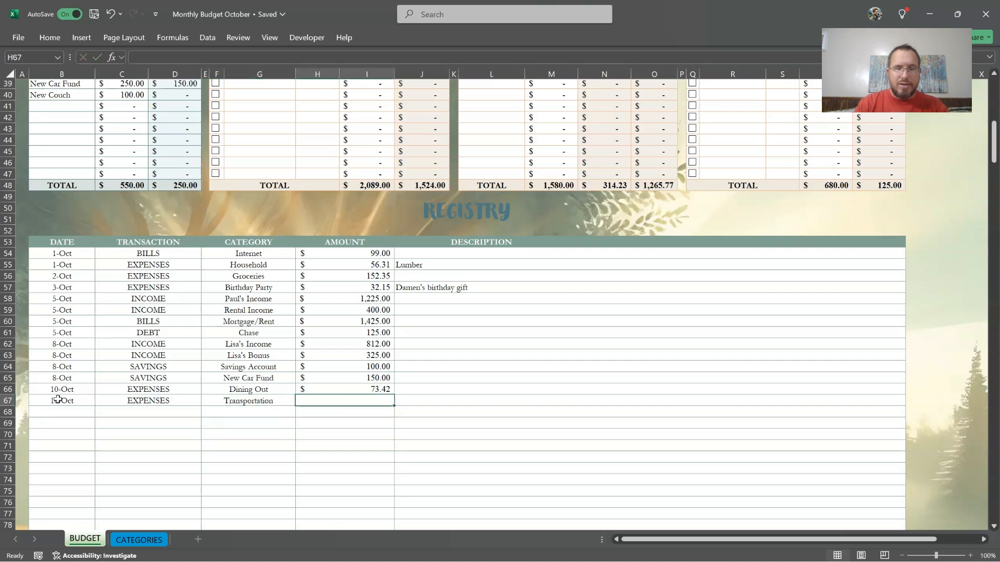
pyautogui.write('64.23')
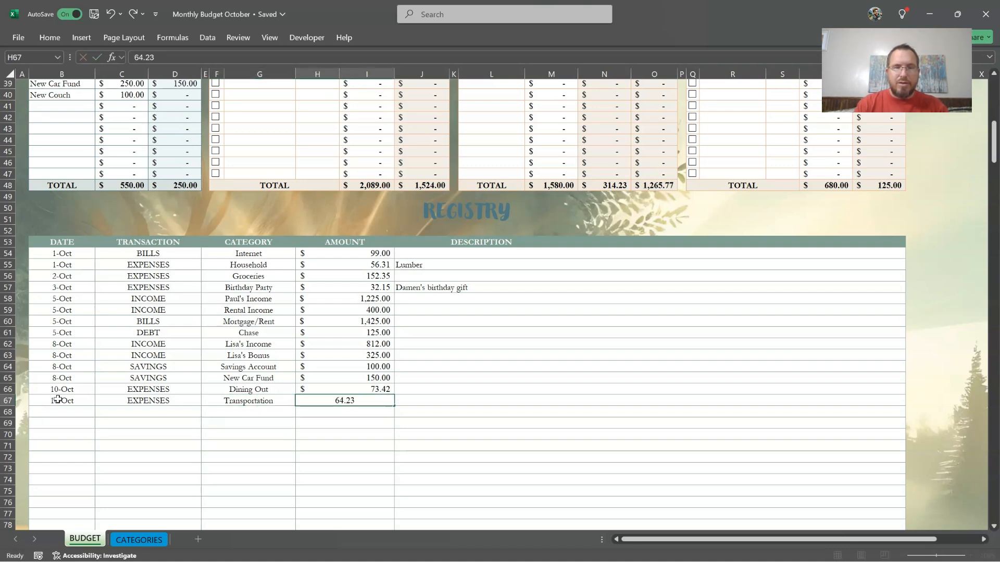
pyautogui.press('Tab')
pyautogui.write('Gas')
pyautogui.press('Return')
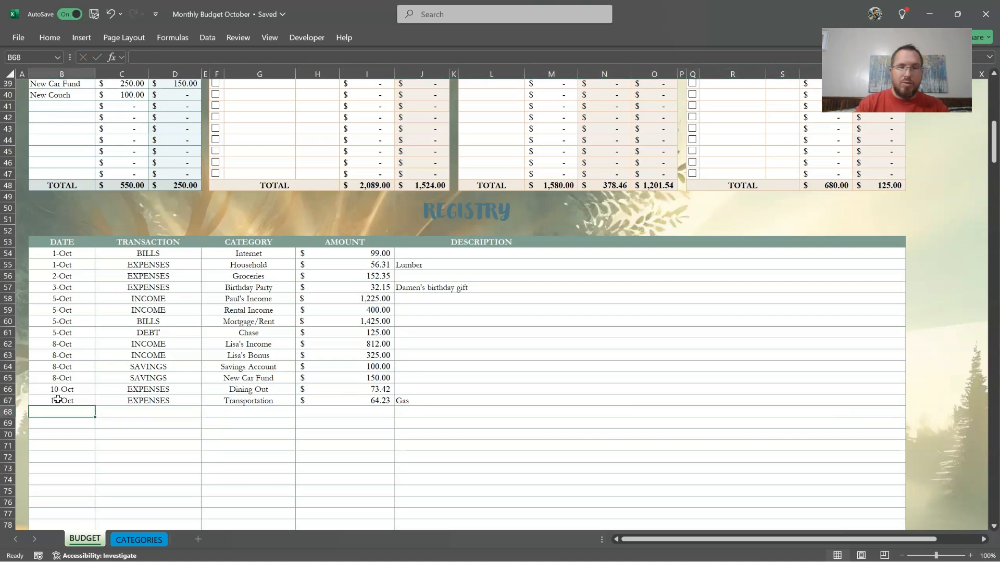
# - Add the fifteenth registry entry dated 10/12 as DEBT, category Discover, with an amount of 160
pyautogui.scroll(5, 167, 381)
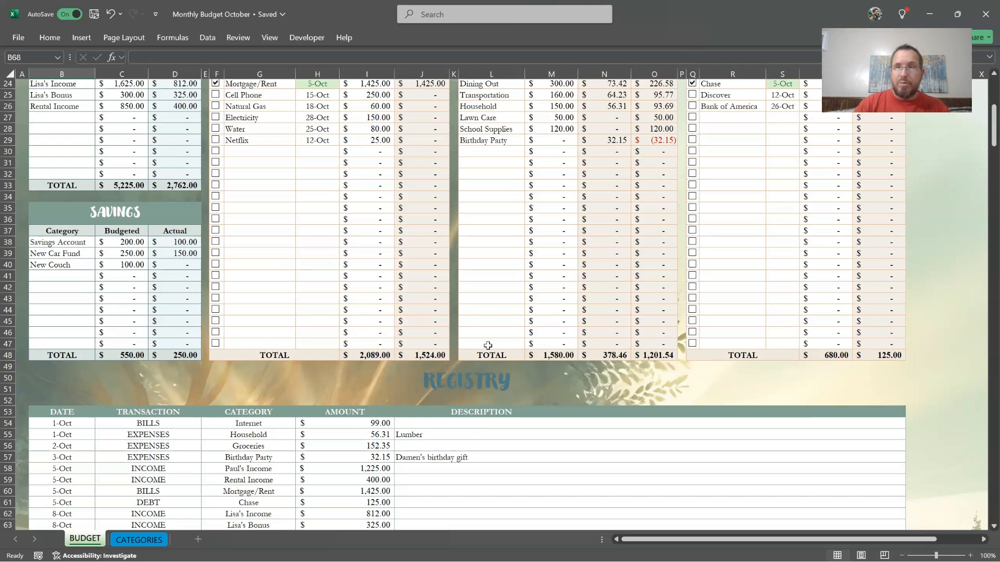
pyautogui.scroll(1, 514, 344)
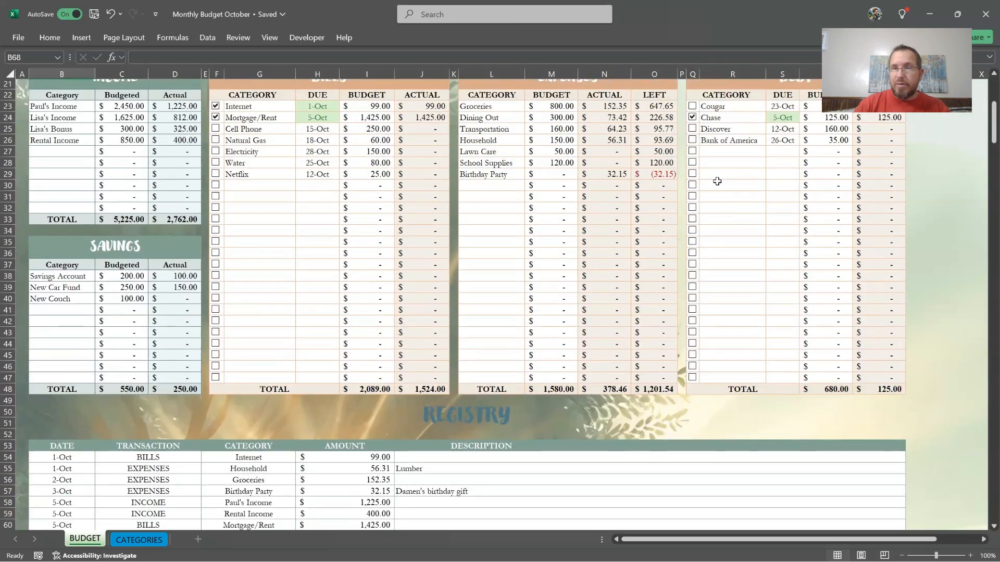
pyautogui.scroll(-7, 446, 359)
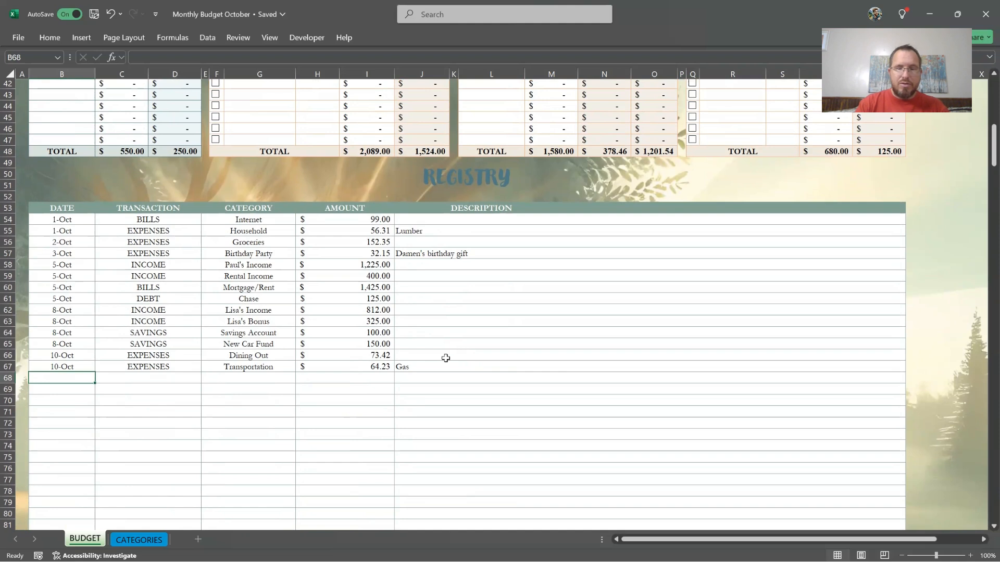
pyautogui.write('10/12')
pyautogui.press('Tab')
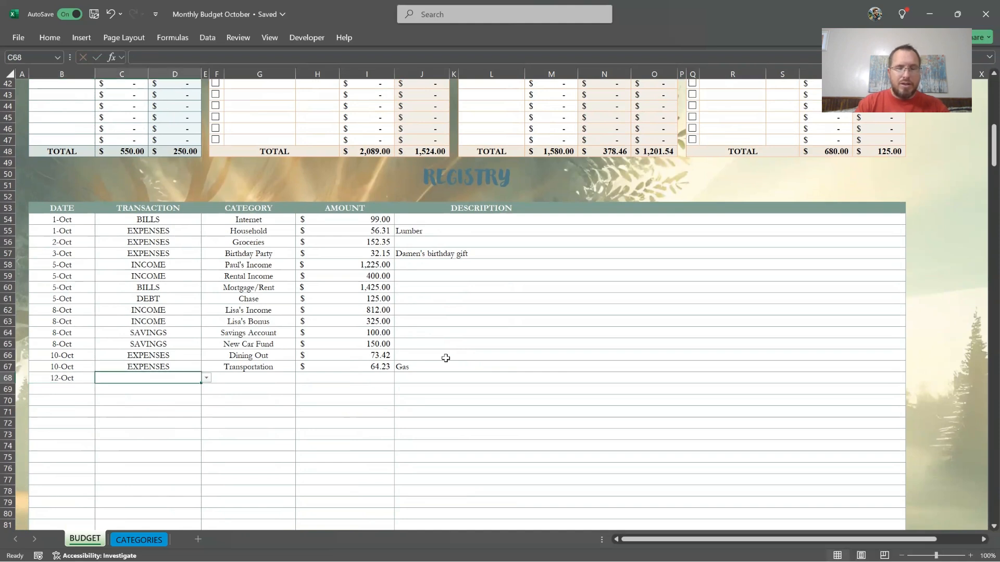
pyautogui.write('deb')
pyautogui.press('Tab')
pyautogui.write('dis')
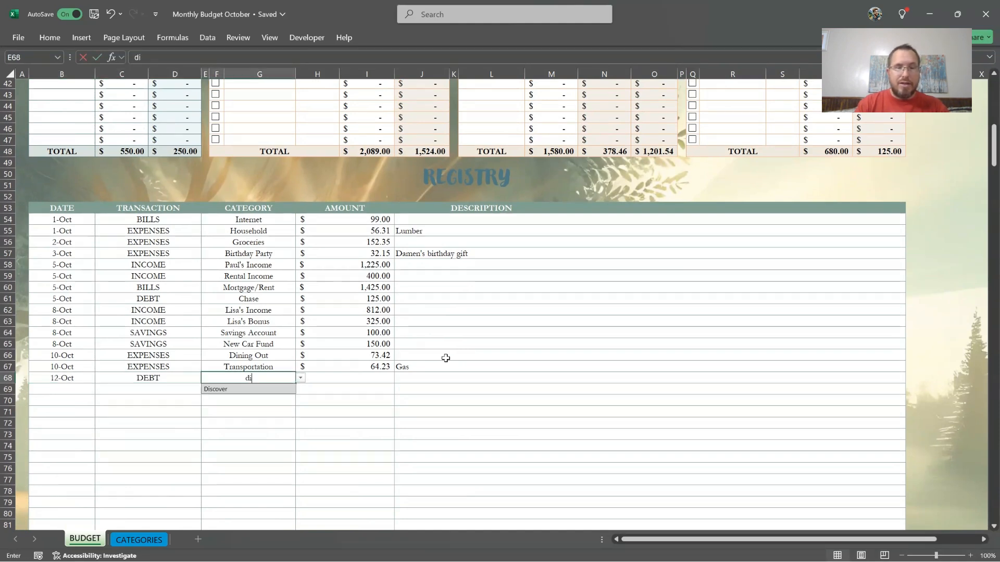
pyautogui.press('Tab')
pyautogui.write('160')
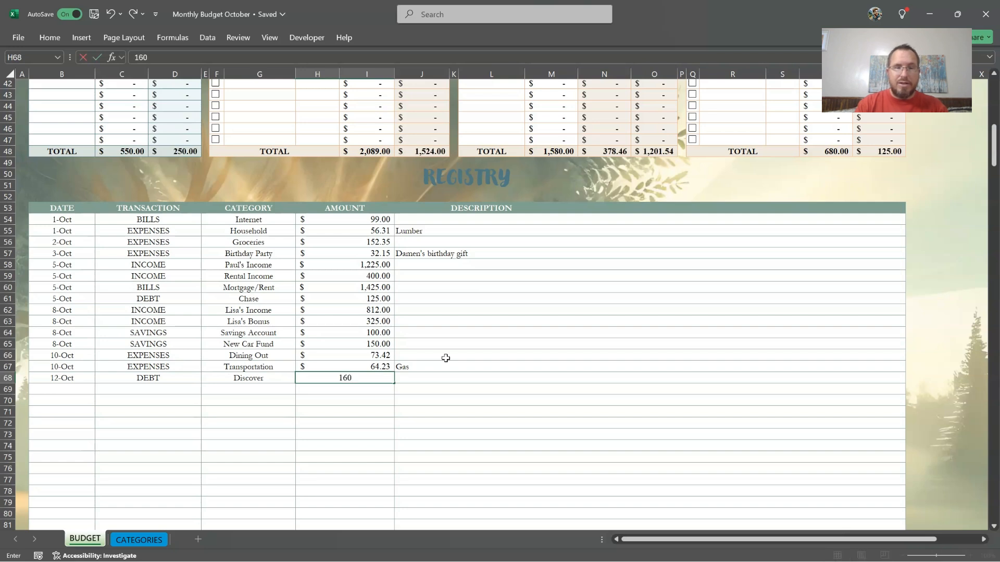
pyautogui.hotkey('ctrl', 'Return')
pyautogui.press('Return')
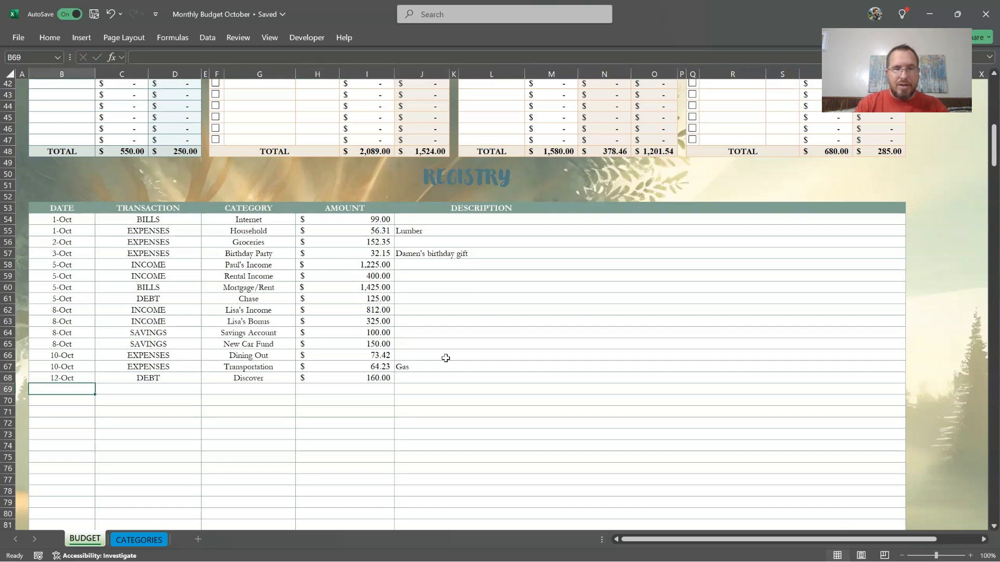
# - Add the sixteenth registry entry dated 10/12 as BILLS, category Netflix, with an amount of 25
pyautogui.write('10/12')
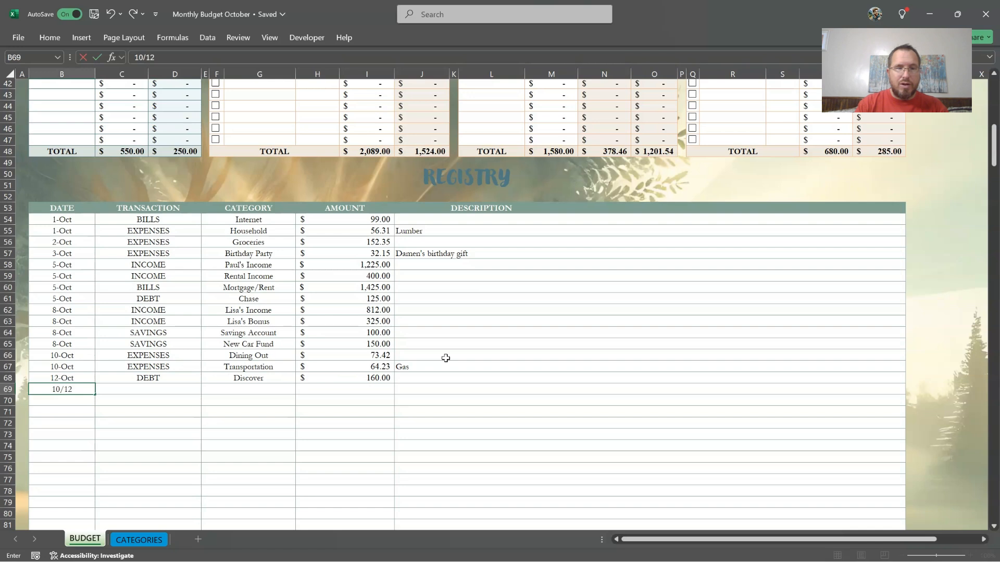
pyautogui.press('Tab')
pyautogui.write('b')
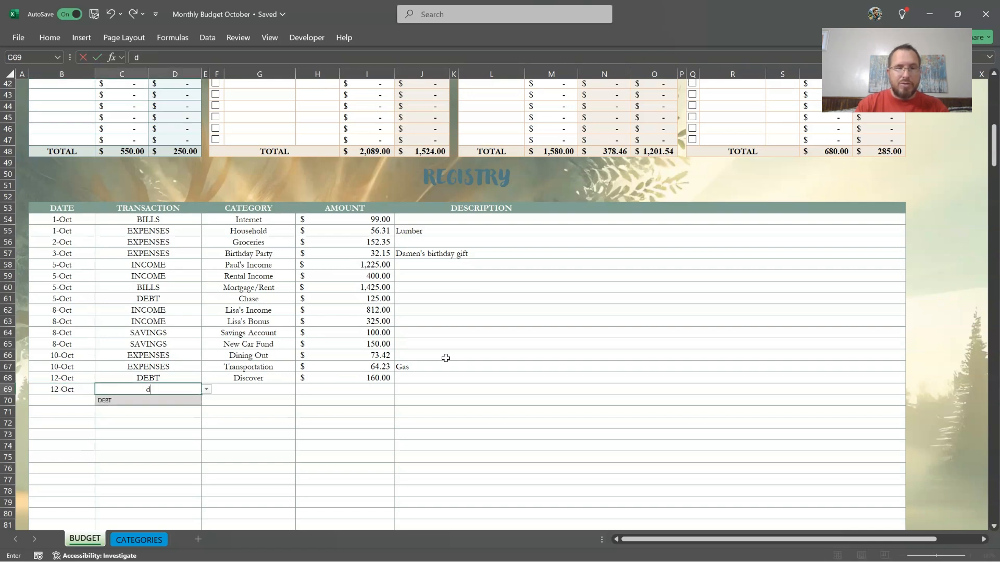
pyautogui.press('Tab')
pyautogui.write('ne')
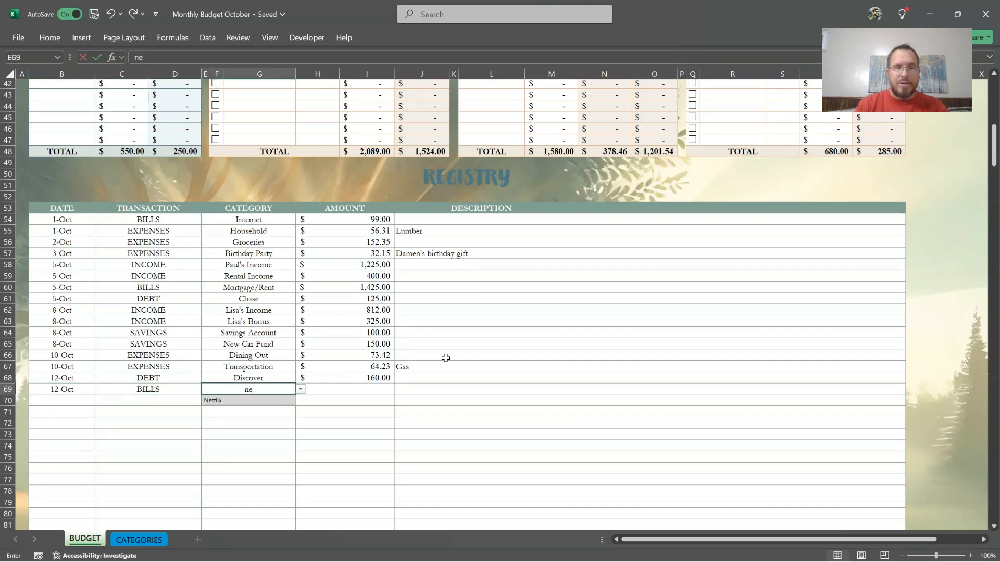
pyautogui.press('Tab')
pyautogui.write('2')
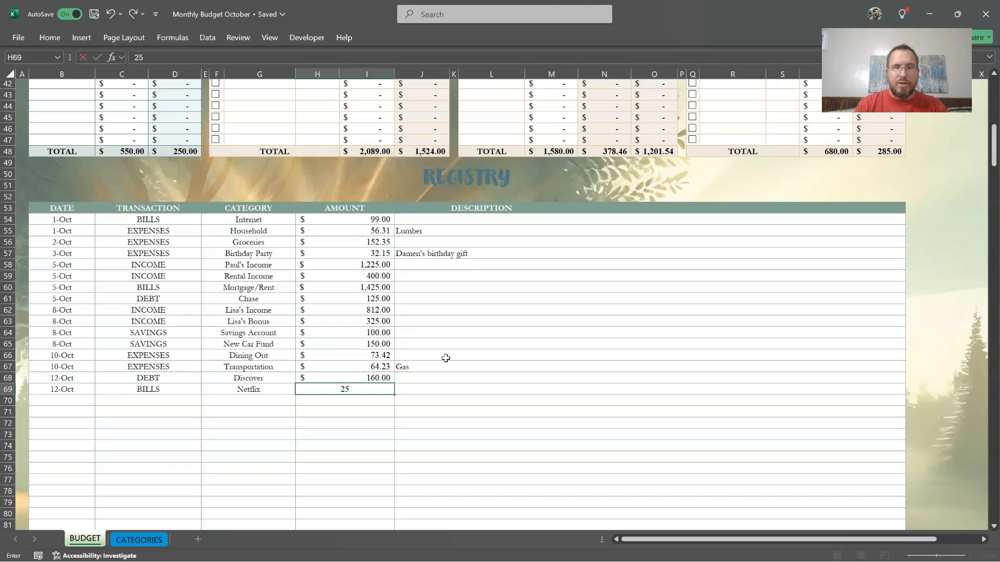
pyautogui.write('5')
pyautogui.press('Tab')
# - Review the budget tables and the dashboard charts, including the actual Income and Bills bars in the budget-versus-actual chart
pyautogui.scroll(5, 446, 358)
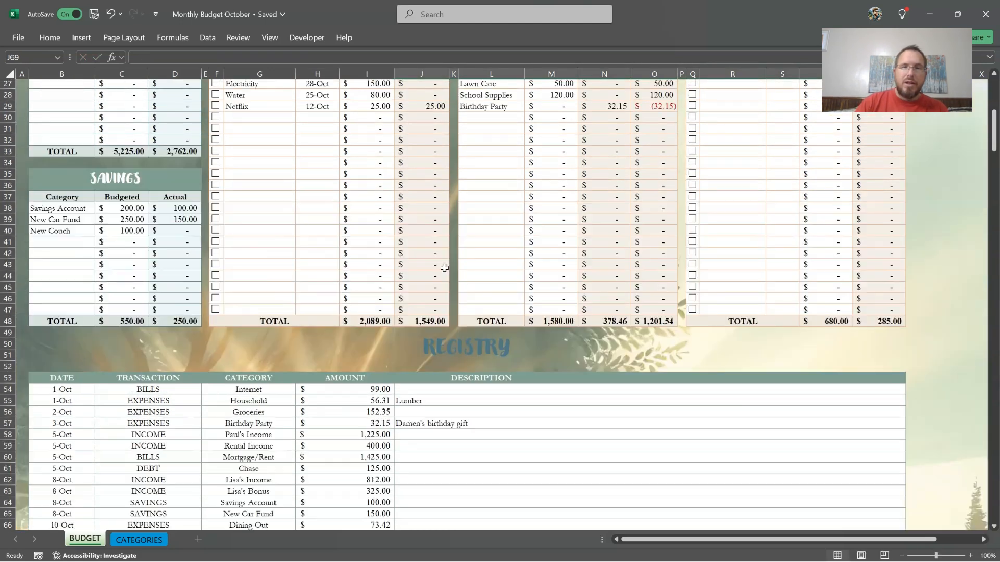
pyautogui.scroll(7, 445, 268)
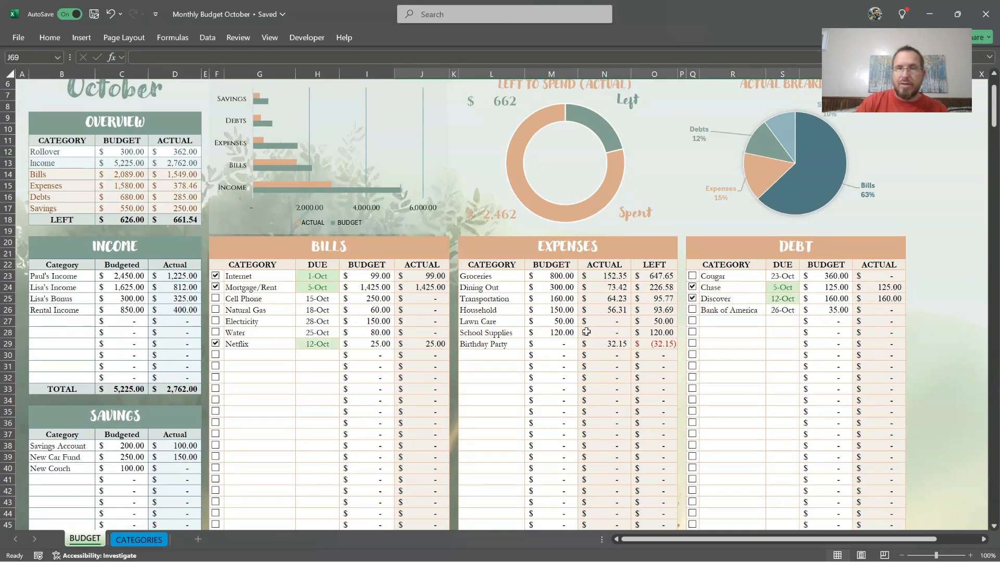
pyautogui.scroll(2, 588, 332)
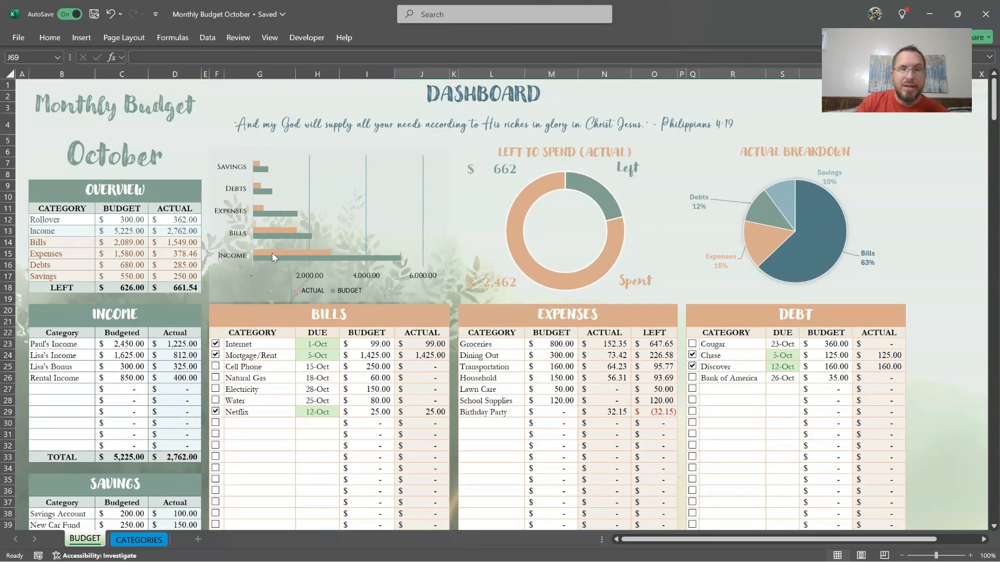
pyautogui.moveTo(290, 260)
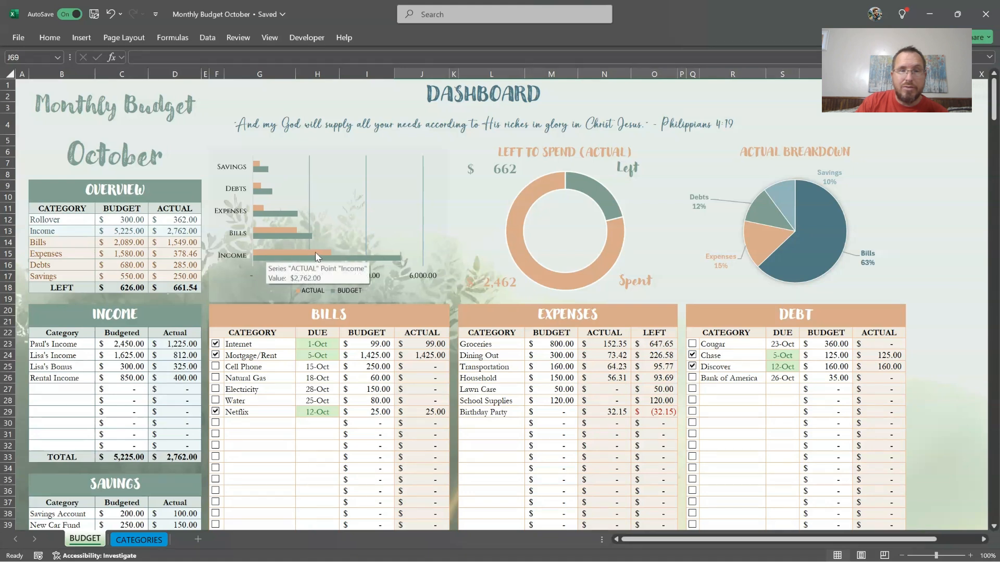
pyautogui.moveTo(275, 238)
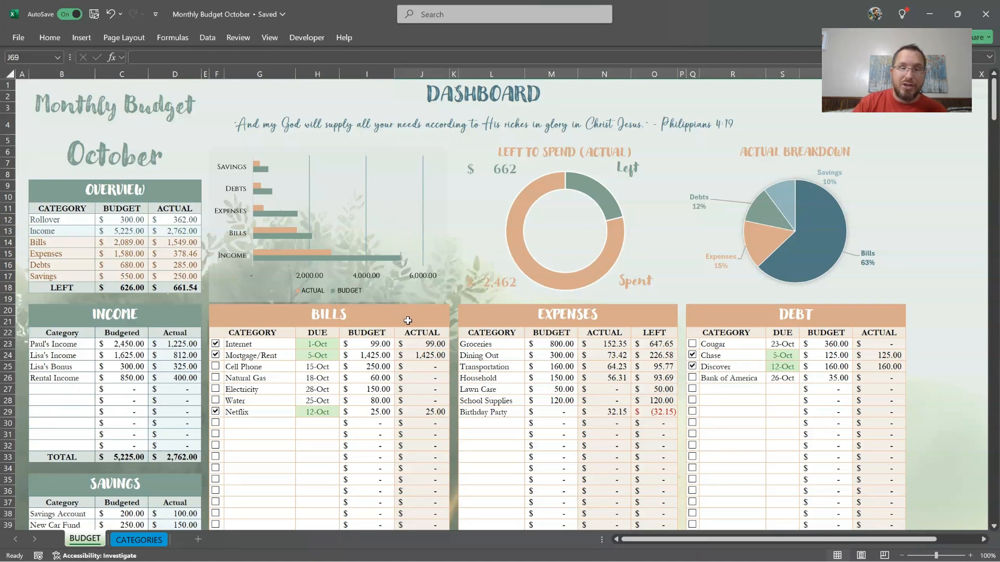
pyautogui.scroll(-5, 408, 318)
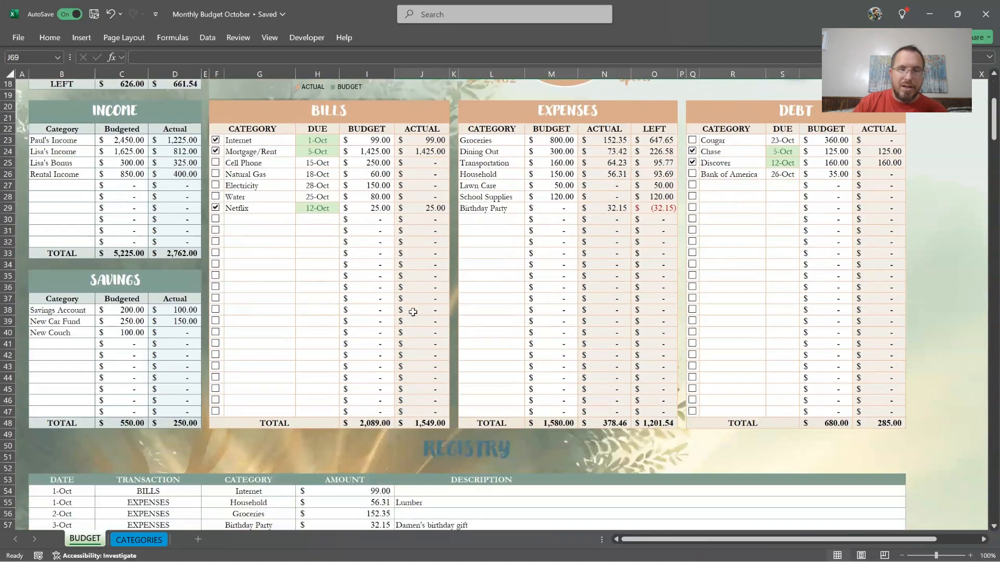
pyautogui.scroll(5, 410, 316)
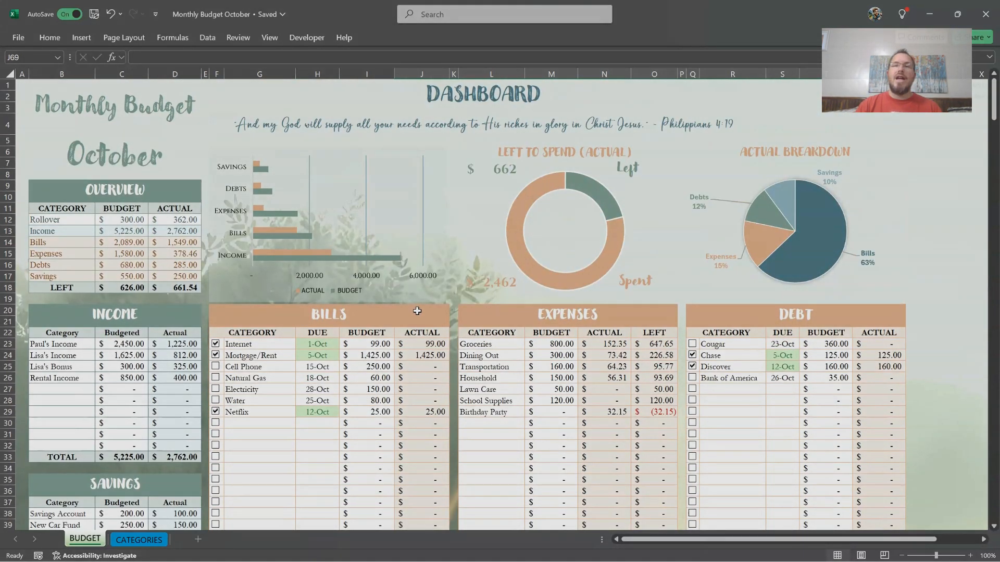